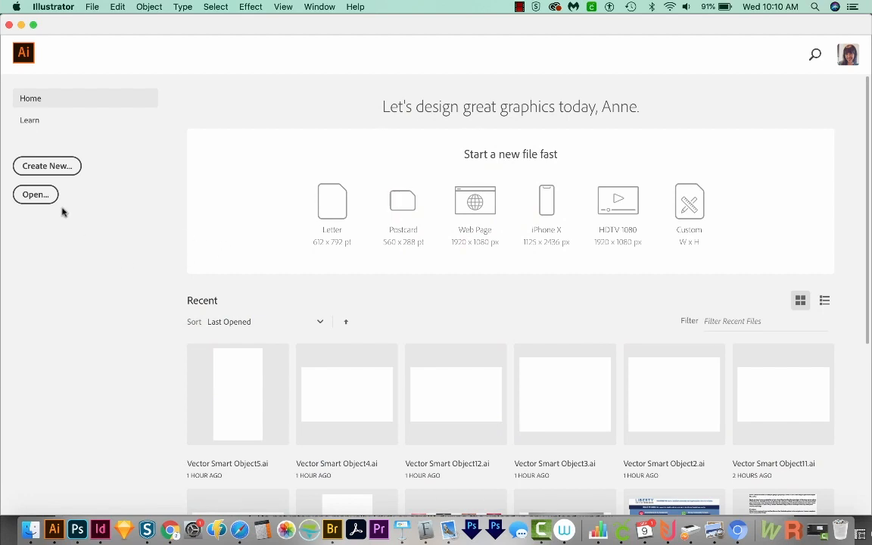
- Create a new print document from the Letter preset, 612 x 792 pt, in portrait orientation
left_click(50, 168)
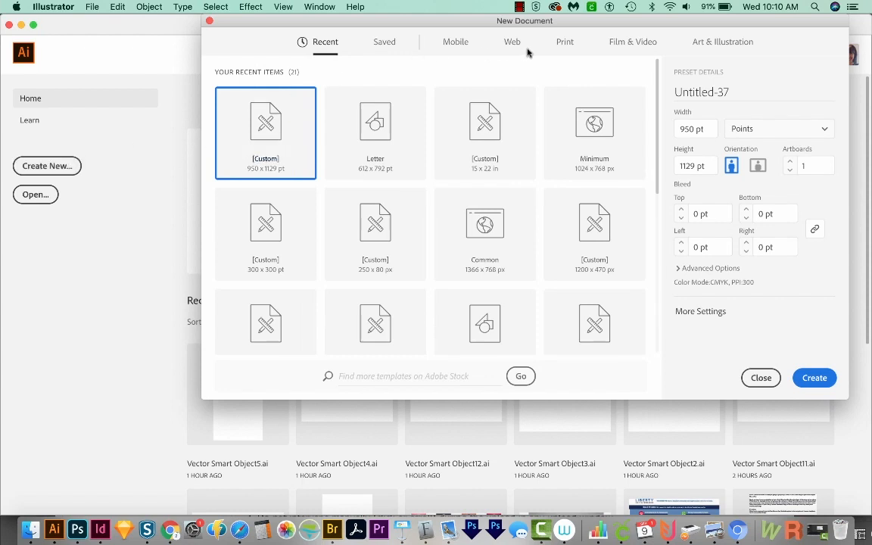
left_click(570, 44)
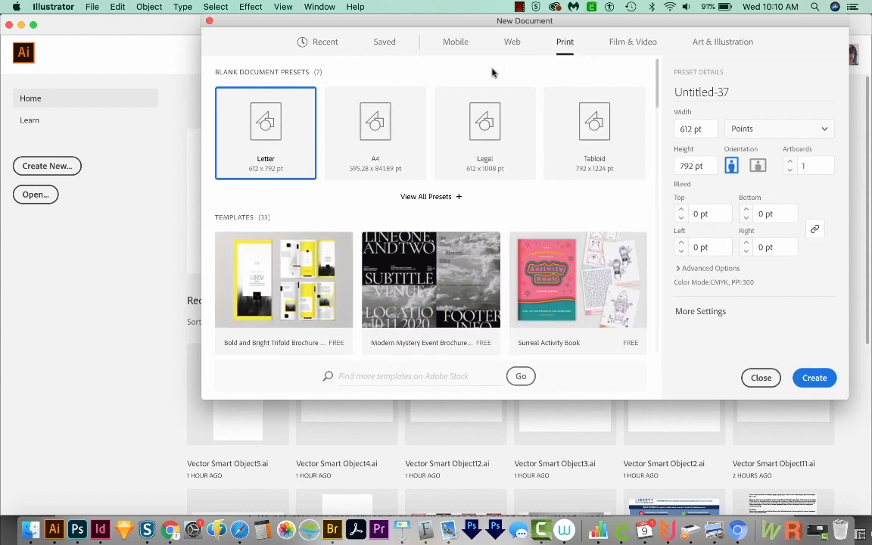
left_click(821, 377)
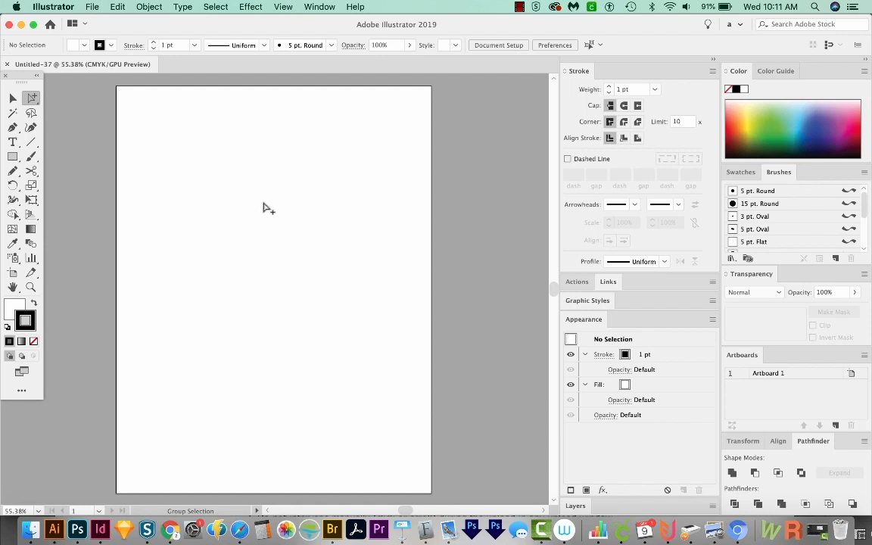
- Draw a wide rectangle across the upper half of the artboard and remove its stroke
key("m")
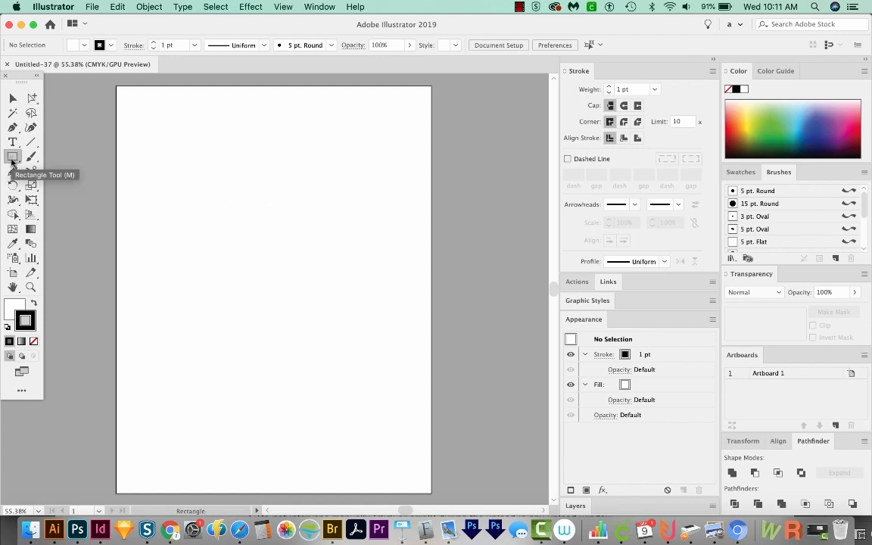
left_click_drag(129, 110, 418, 297)
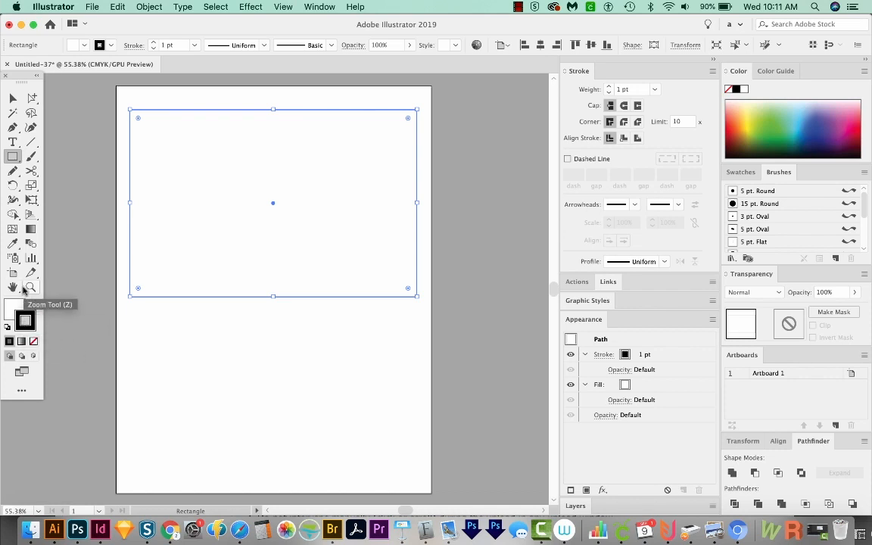
key("slash")
- Fill the rectangle with a light gray chosen in the Color Picker
left_click(15, 309)
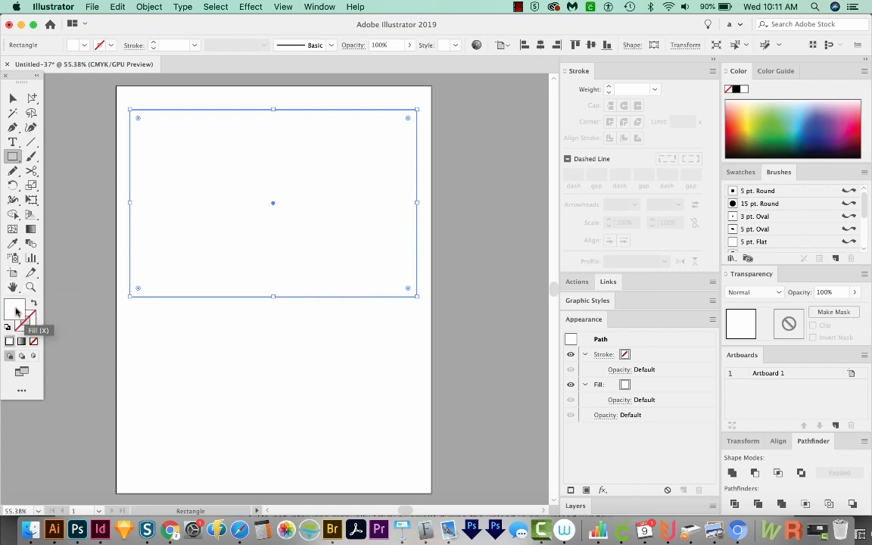
double_click(14, 310)
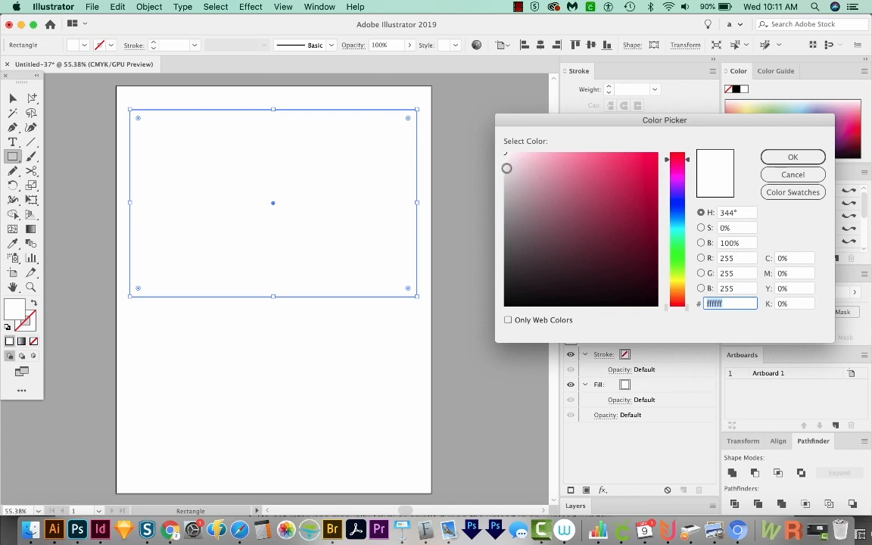
left_click(506, 169)
left_click_drag(506, 169, 506, 171)
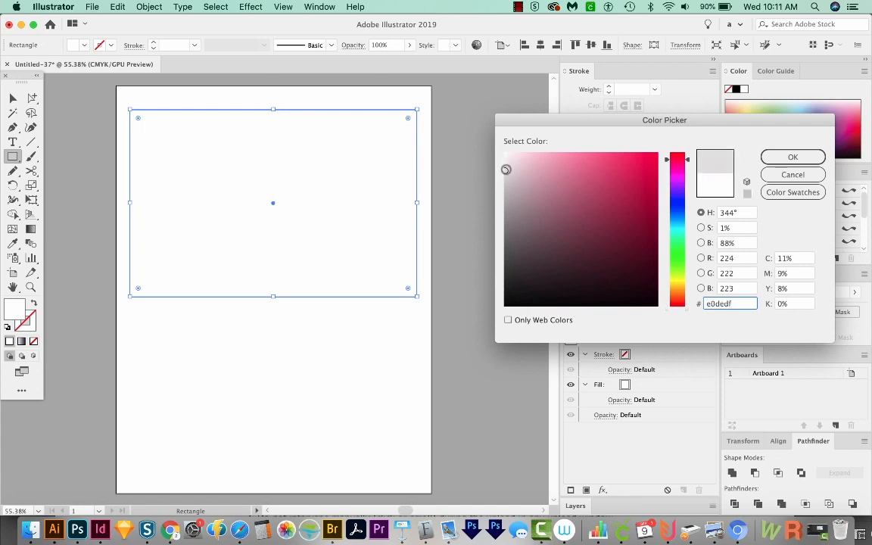
left_click(792, 157)
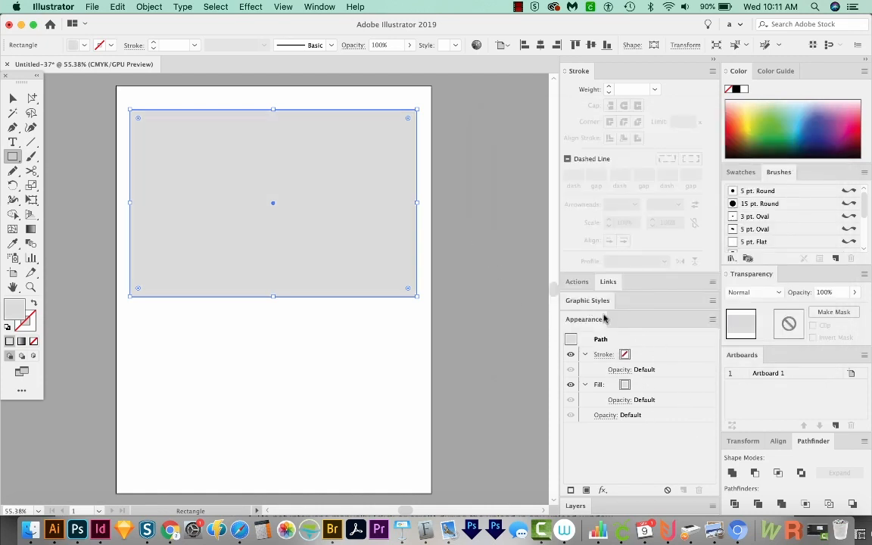
- Show the layer list, add a new layer above Layer 1, and lock Layer 1 with the gray background
left_click(576, 506)
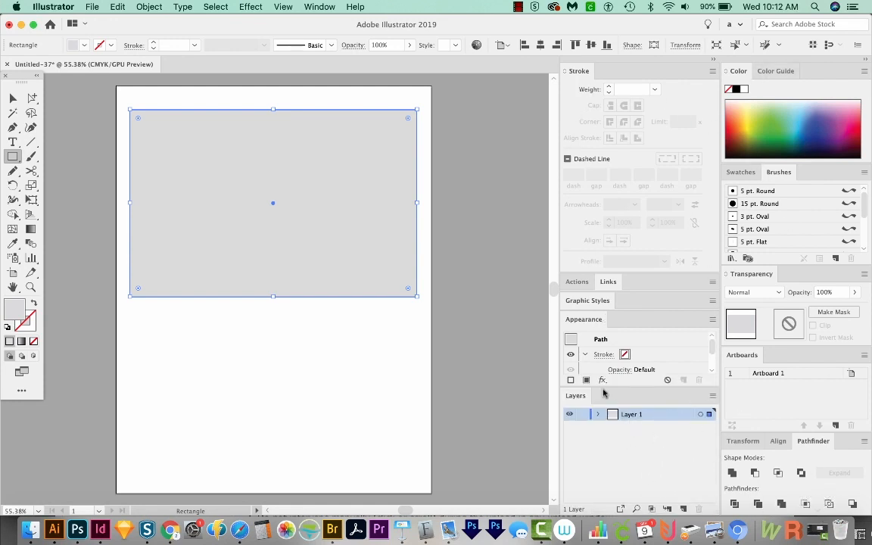
left_click(320, 7)
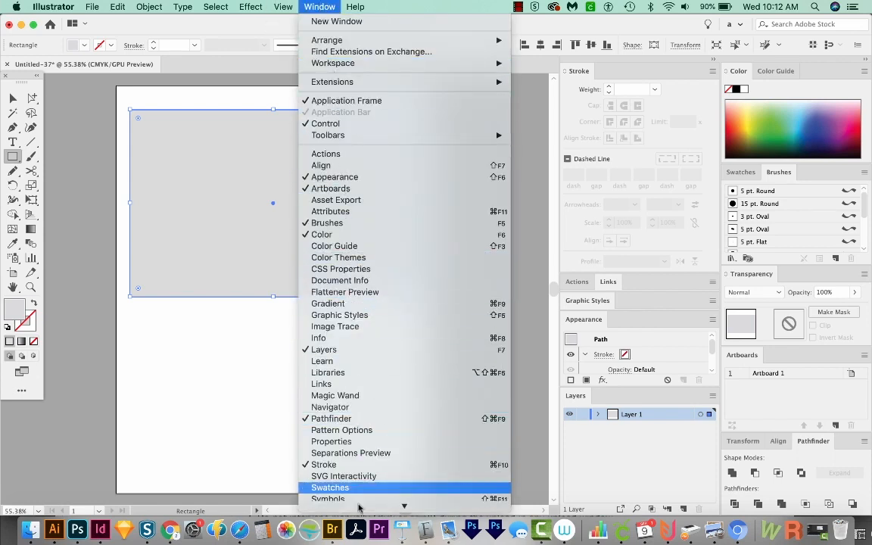
scroll(375, 462, "down", 2)
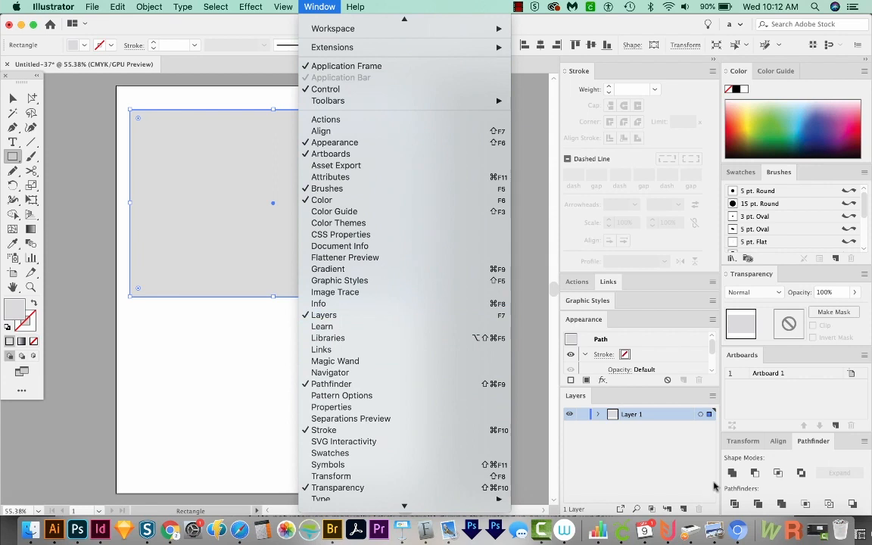
left_click(618, 415)
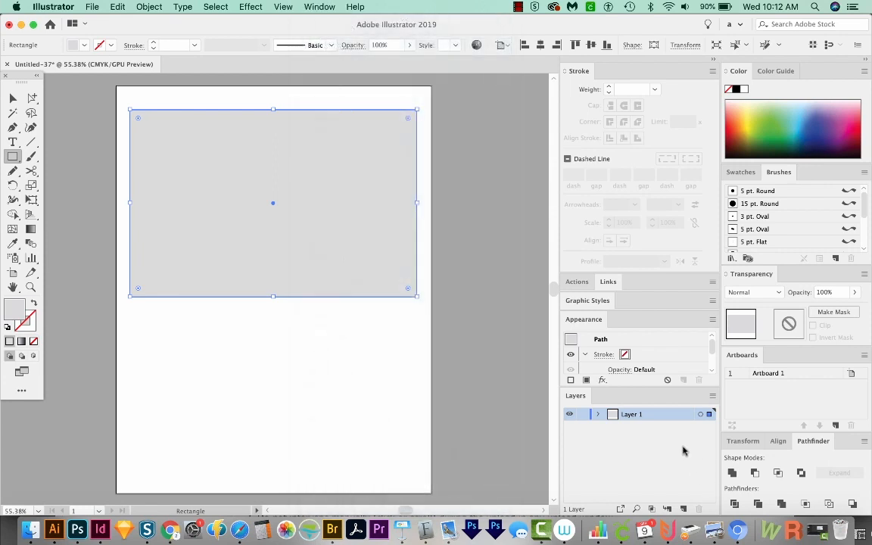
left_click(683, 510)
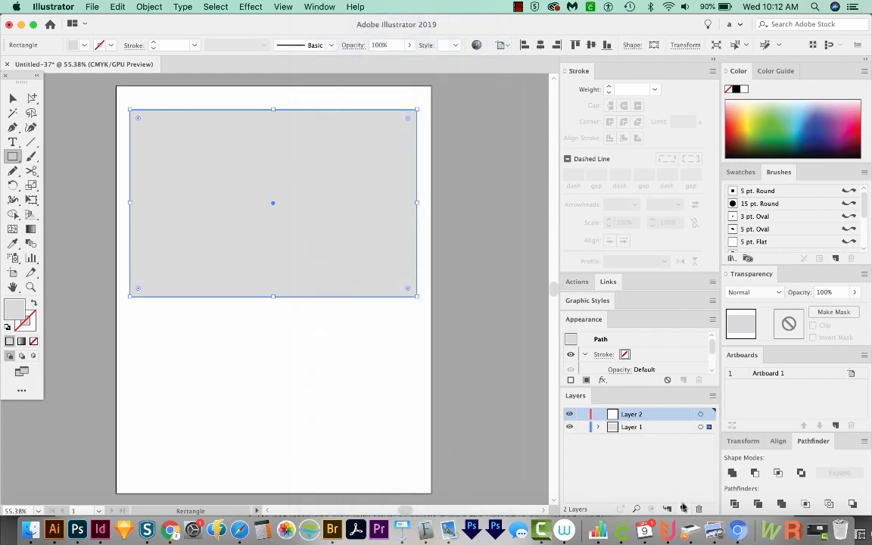
left_click(583, 428)
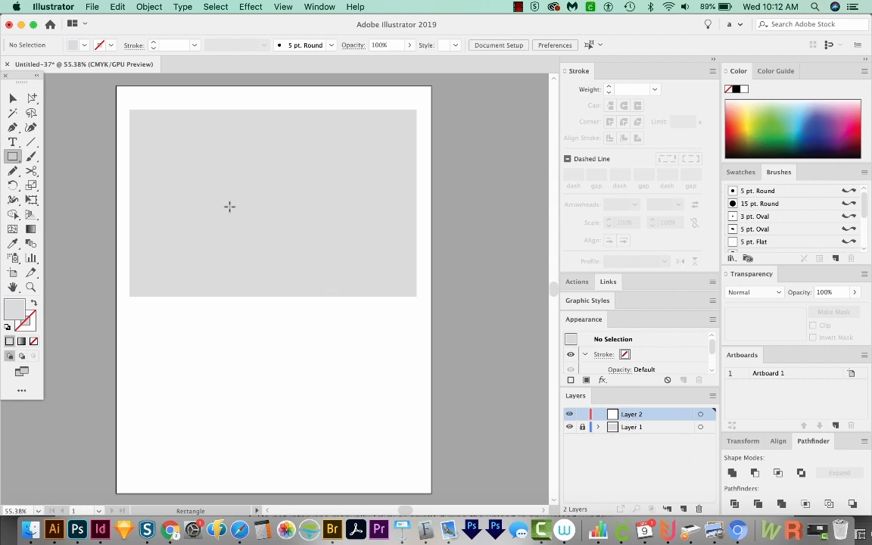
- Draw a closed freehand shape with the Pencil tool, wide at its base and curling over to the left at its tip, and check the Pencil options
key("z")
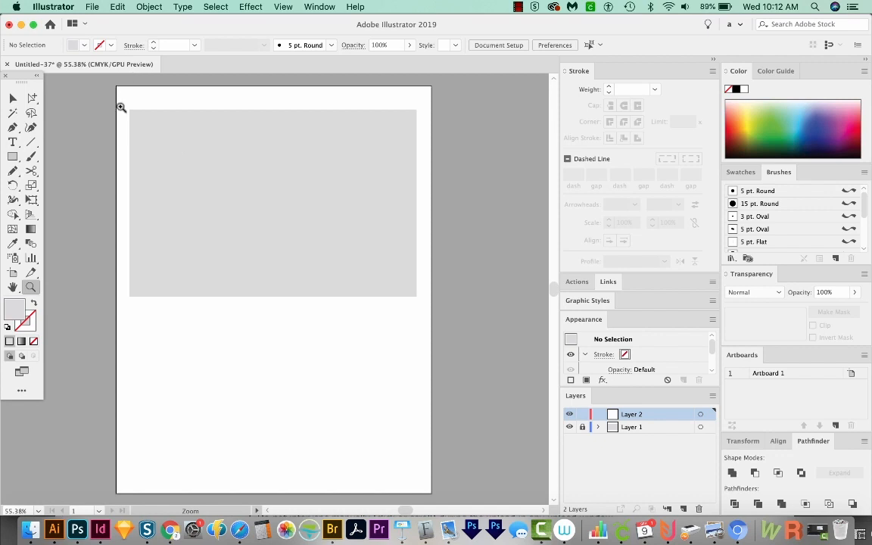
left_click_drag(121, 103, 427, 311)
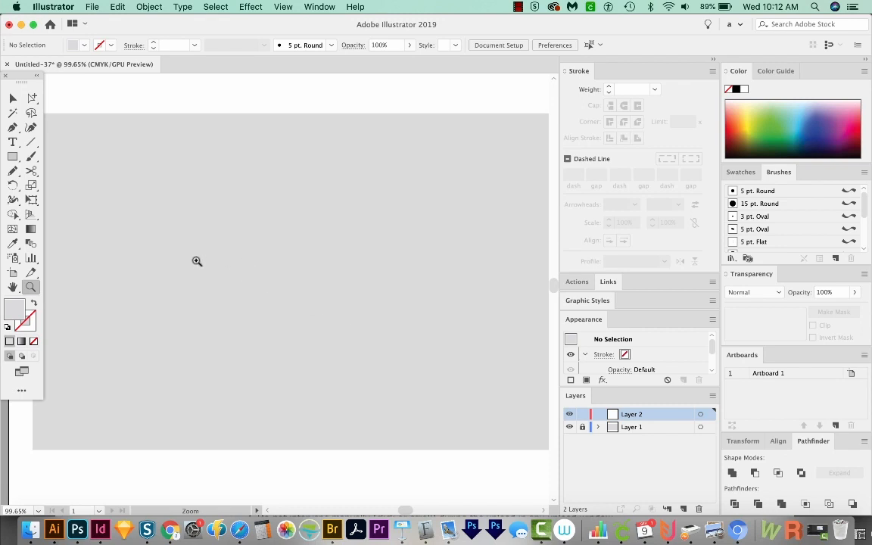
key("n")
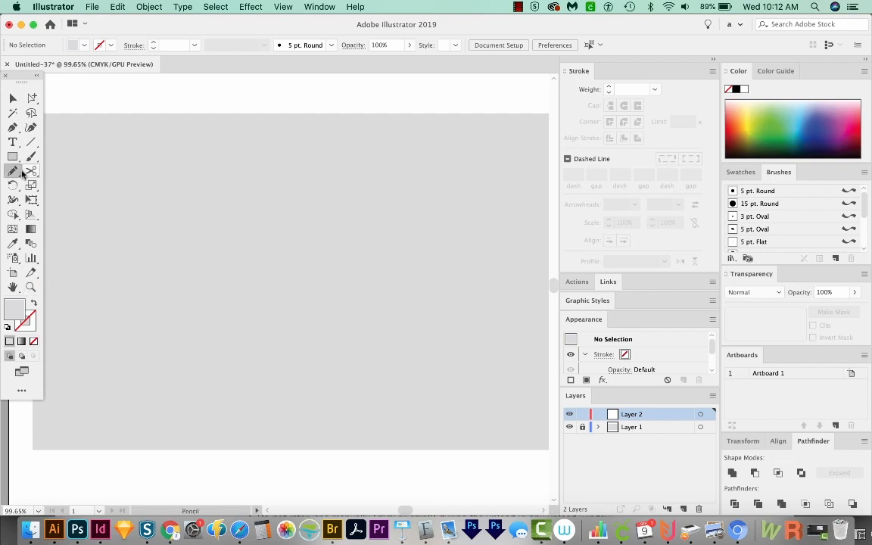
mouse_move(213, 265)
left_mouse_down()
mouse_move(220, 183)
mouse_move(197, 173)
mouse_move(186, 189)
mouse_move(179, 176)
mouse_move(186, 160)
mouse_move(208, 156)
mouse_move(242, 163)
mouse_move(262, 206)
mouse_move(268, 268)
mouse_move(215, 265)
left_mouse_up()
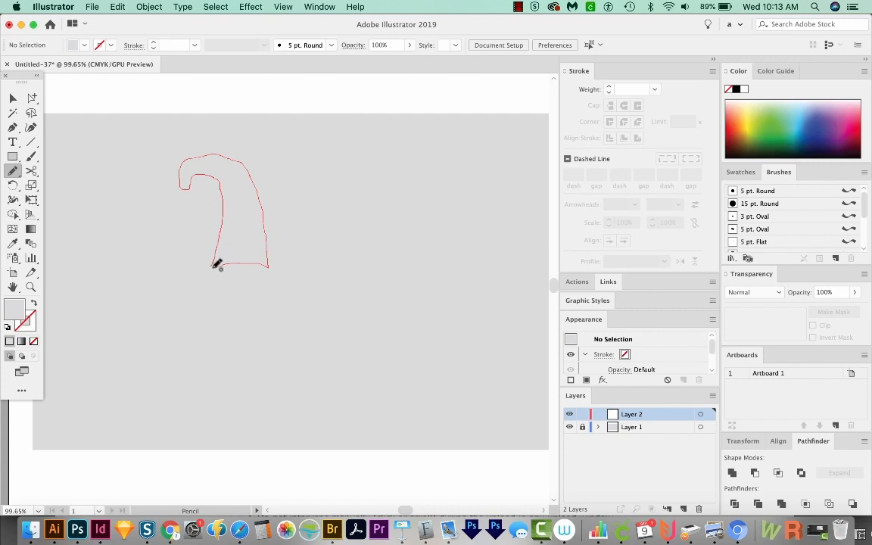
left_click_drag(216, 265, 218, 263)
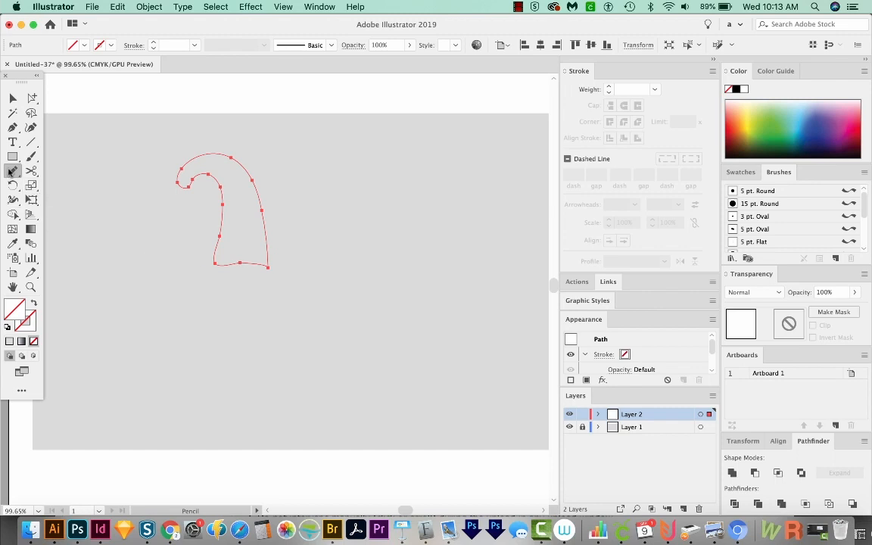
double_click(12, 172)
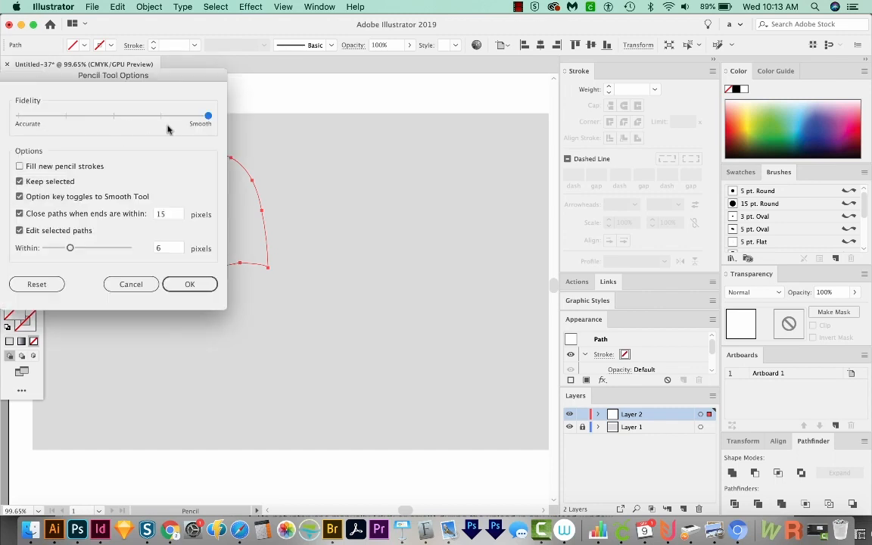
left_click(192, 284)
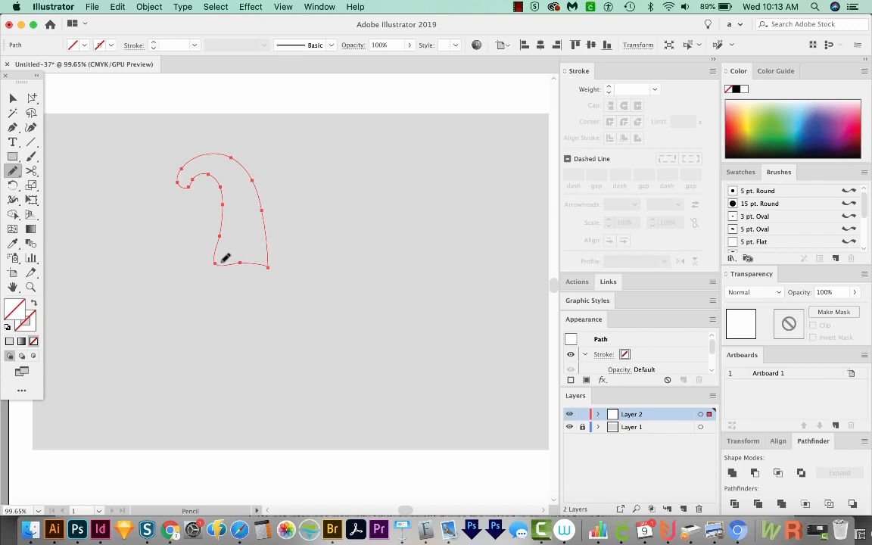
- Convert the shape's lower-left anchor point to a corner and move it slightly down and outward
key("shift+c")
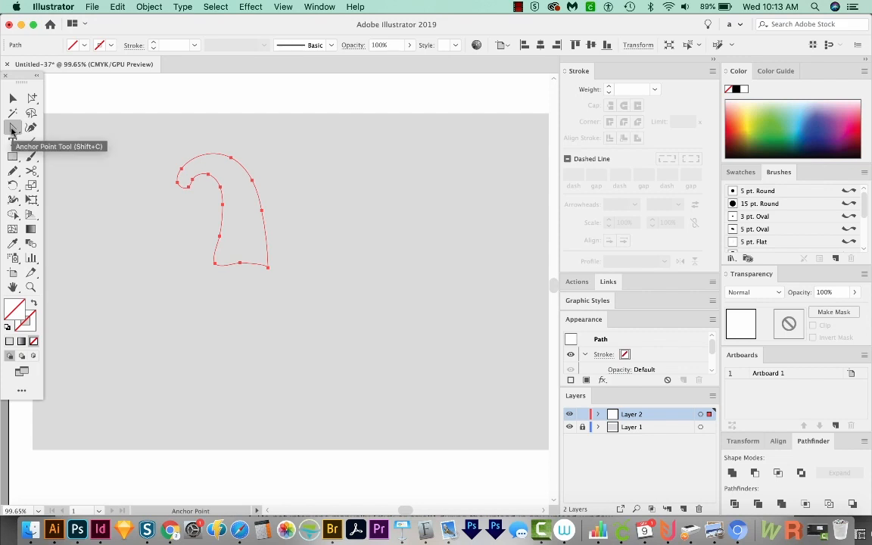
left_click(216, 265)
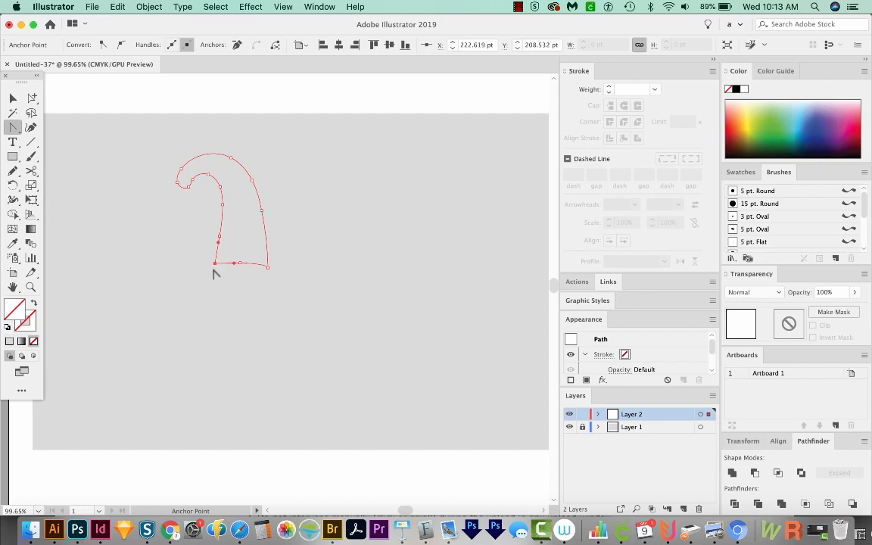
key("a")
left_click_drag(215, 269, 212, 267)
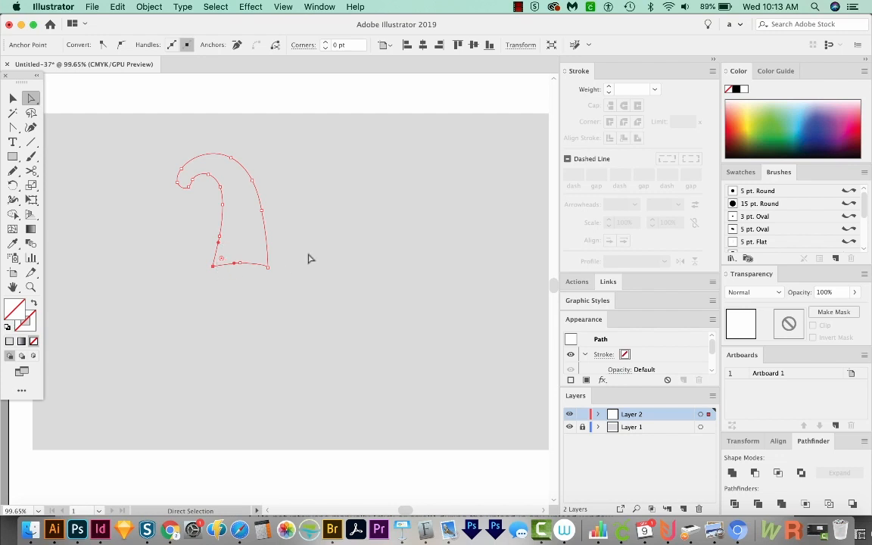
- Apply the default white fill and black stroke to the shape, and draw a thin horizontal bar across it just above its base
key("d")
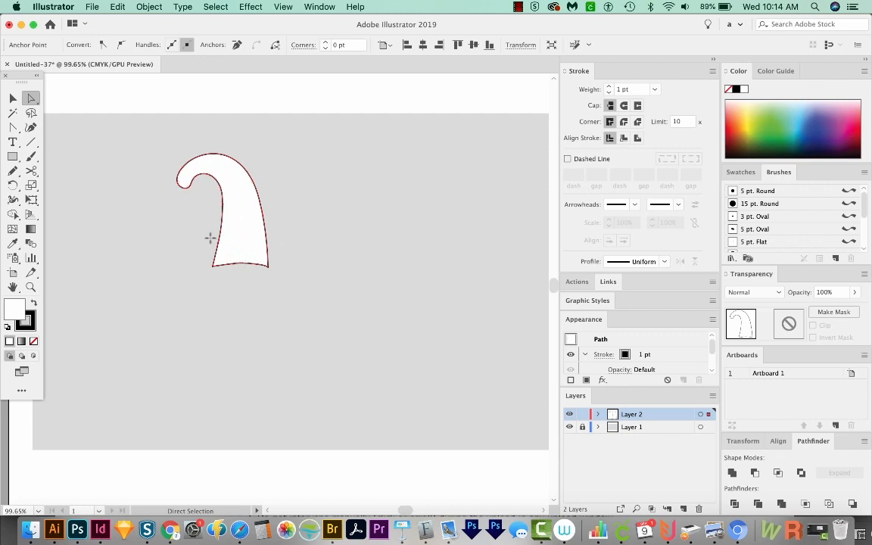
key("m")
left_click_drag(197, 245, 290, 251)
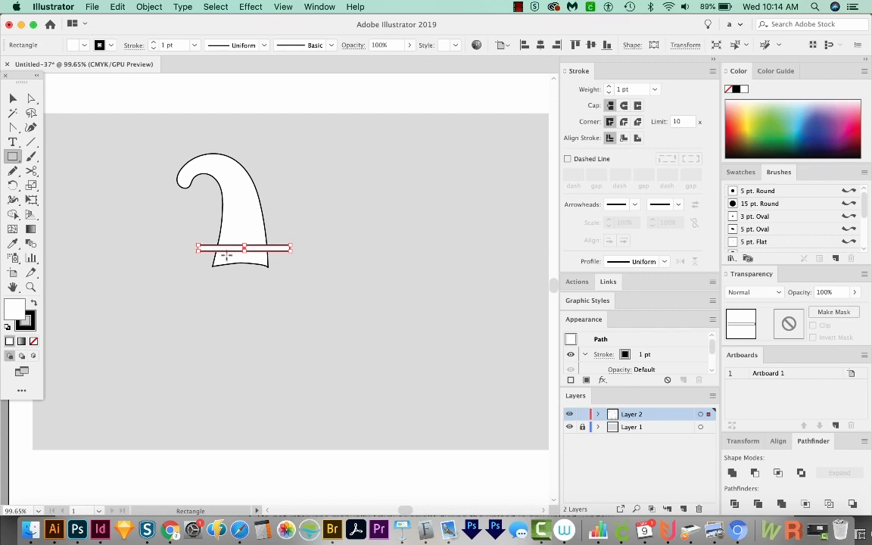
- Place a copy of the horizontal bar above the first one and tilt it slightly counterclockwise
key("v")
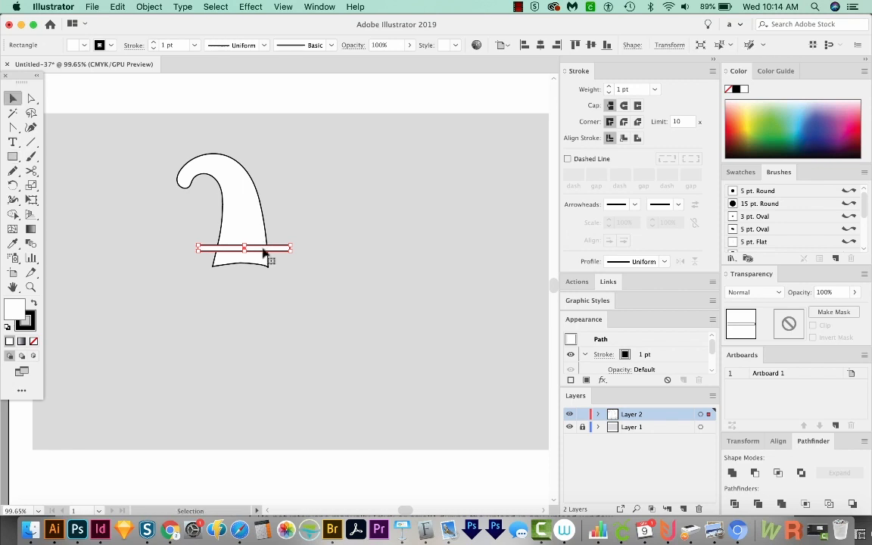
left_click_drag(264, 253, 264, 231)
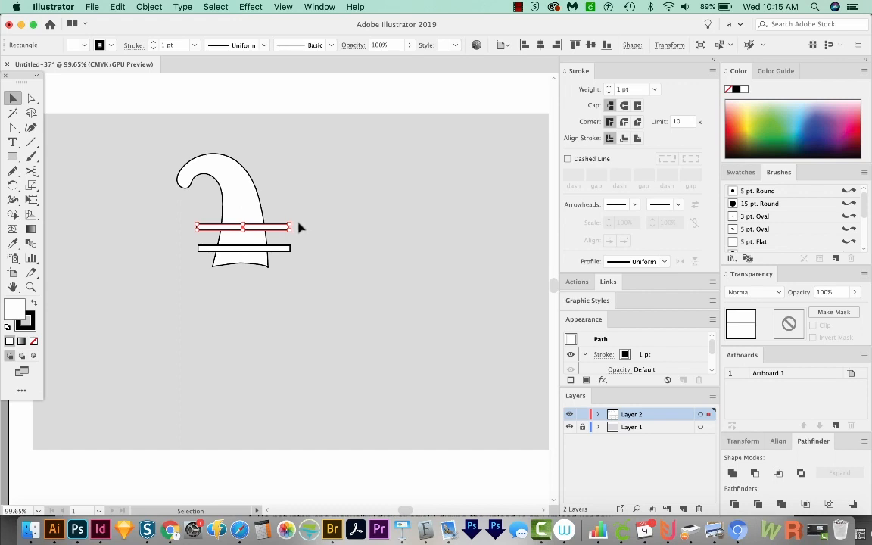
key("r")
left_click_drag(301, 224, 302, 225)
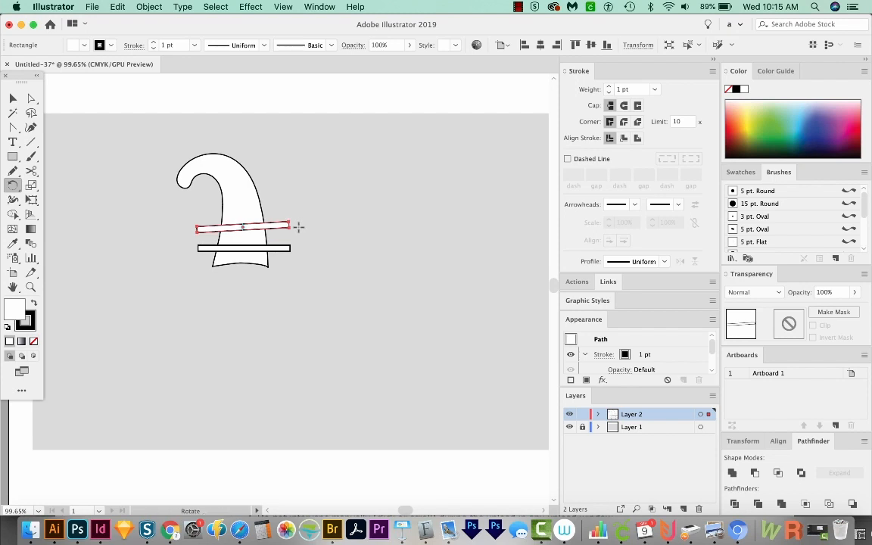
- Place a third bar above the second by copying it, and tilt it a little more counterclockwise
key("v")
key("r")
key("v")
left_click_drag(253, 230, 254, 206)
key("e")
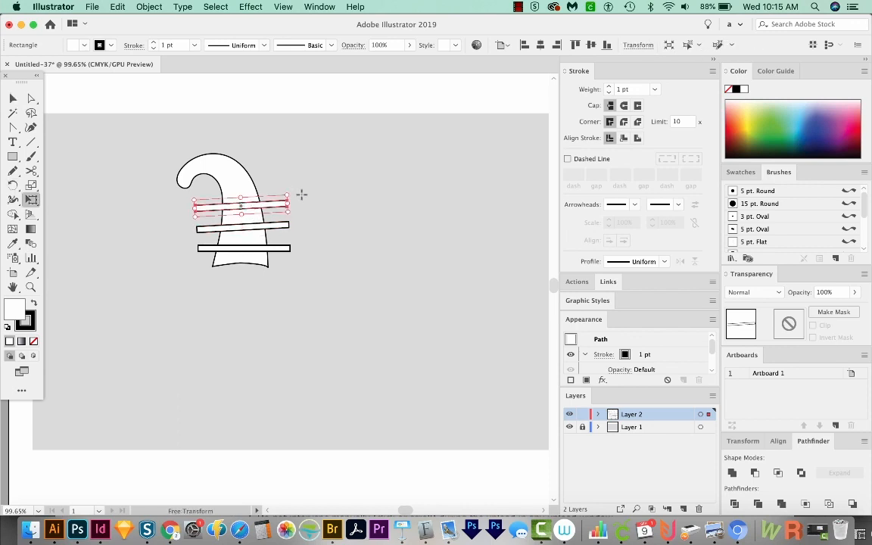
key("r")
left_click_drag(300, 194, 300, 190)
- Copy the third bar up to where the shape begins to curl, and rotate the fourth bar further counterclockwise
key("a")
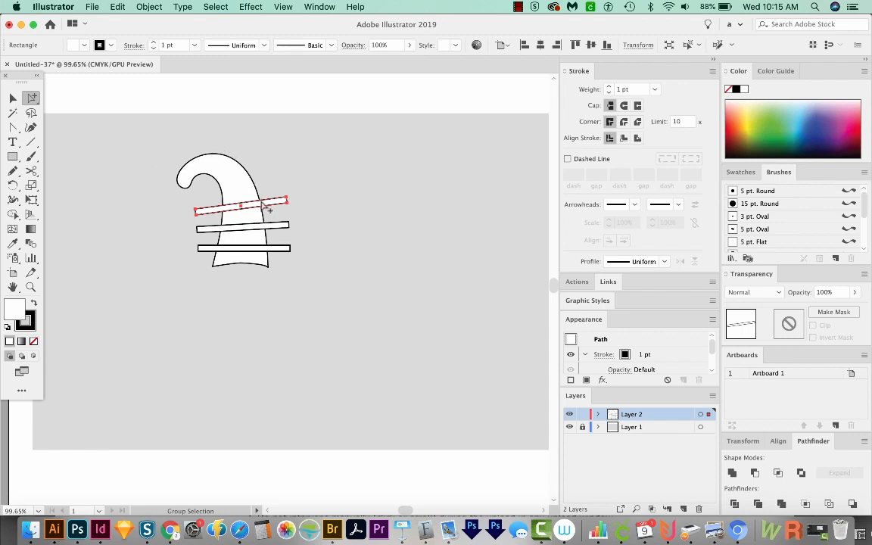
left_click_drag(255, 206, 250, 187)
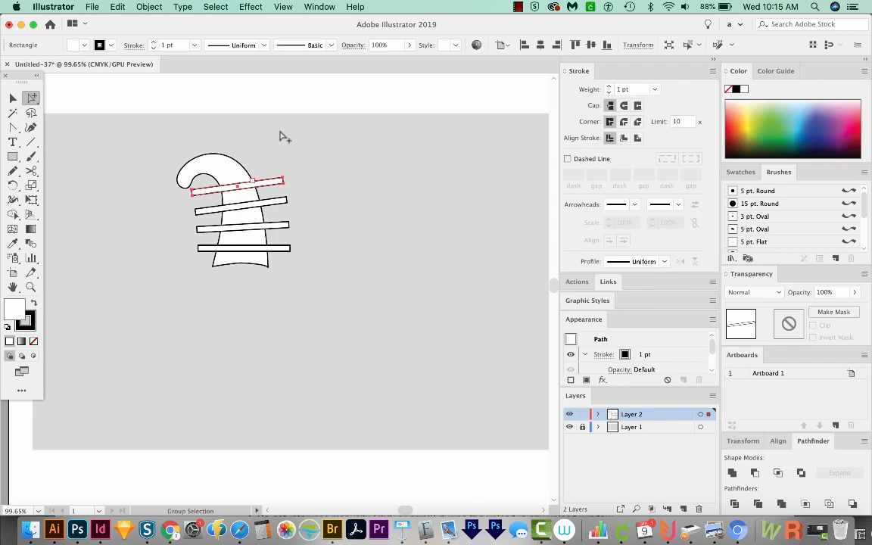
key("e")
left_click_drag(302, 166, 302, 158)
- Copy the fourth bar upward and rotate the fifth bar more steeply to follow the shape's curve
key("v")
left_click_drag(241, 186, 240, 172)
key("e")
left_click_drag(294, 150, 279, 144)
key("v")
key("super+d")
key("super+z")
- Add more bar copies, rotating them progressively around the inside of the curl so they fan out across the curved tip
key("r")
left_click(195, 194)
left_click_drag(250, 157, 191, 151)
left_click(195, 194)
key("v")
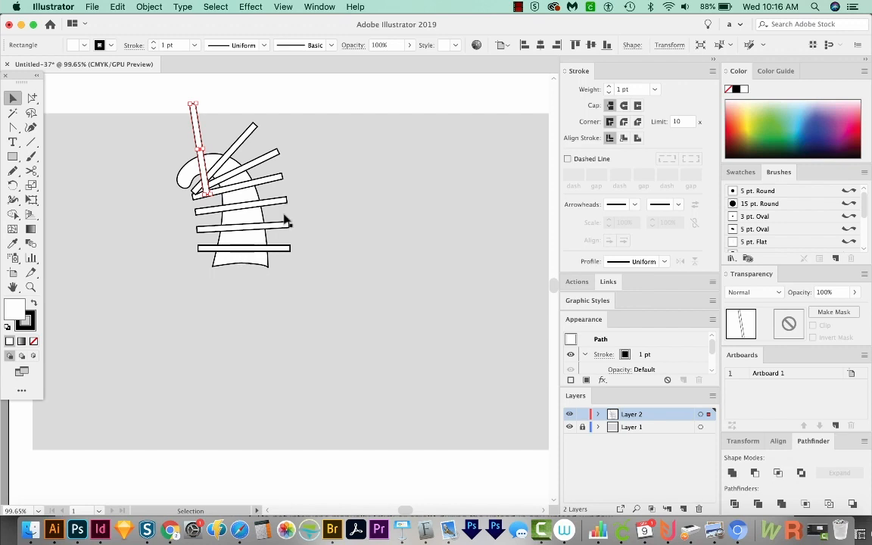
left_click(262, 268)
left_click(278, 282)
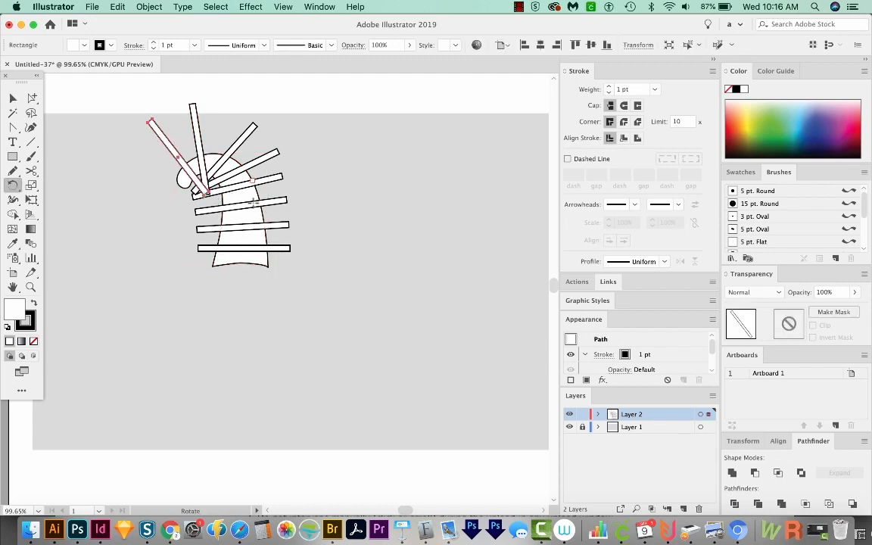
- Bring the curled hat shape in front of all the fanned bars
key("v")
left_click(283, 82)
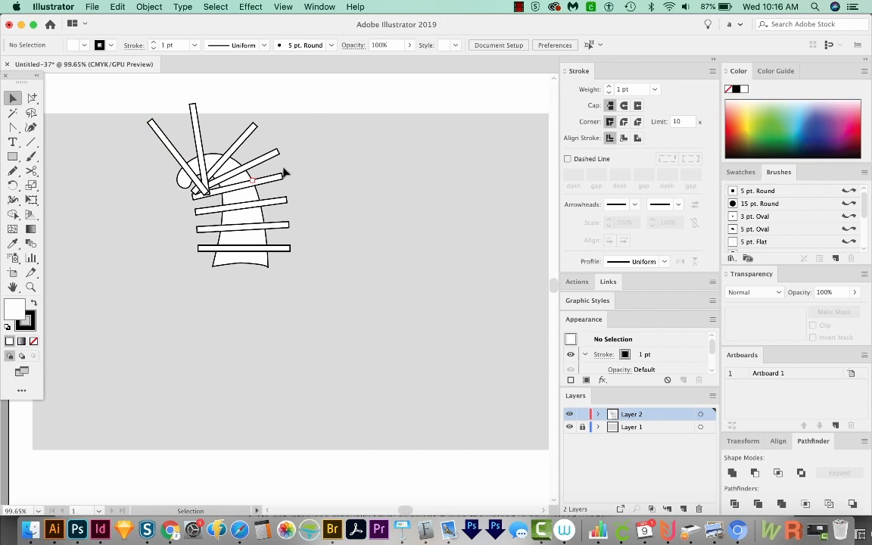
left_click(216, 155)
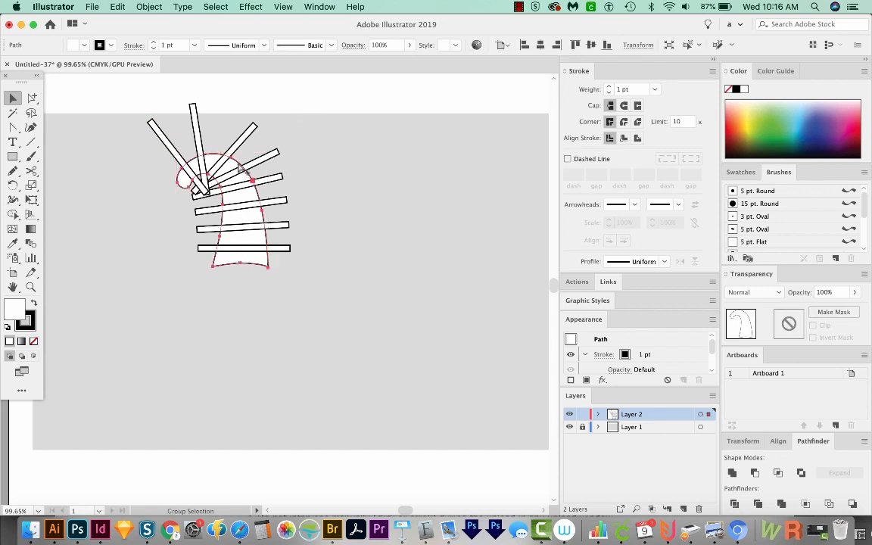
left_click(278, 84)
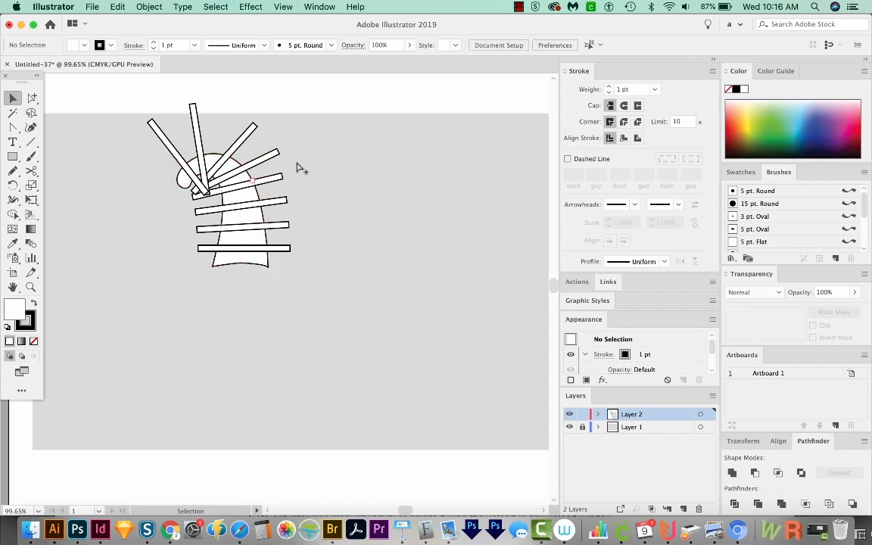
key("super+z")
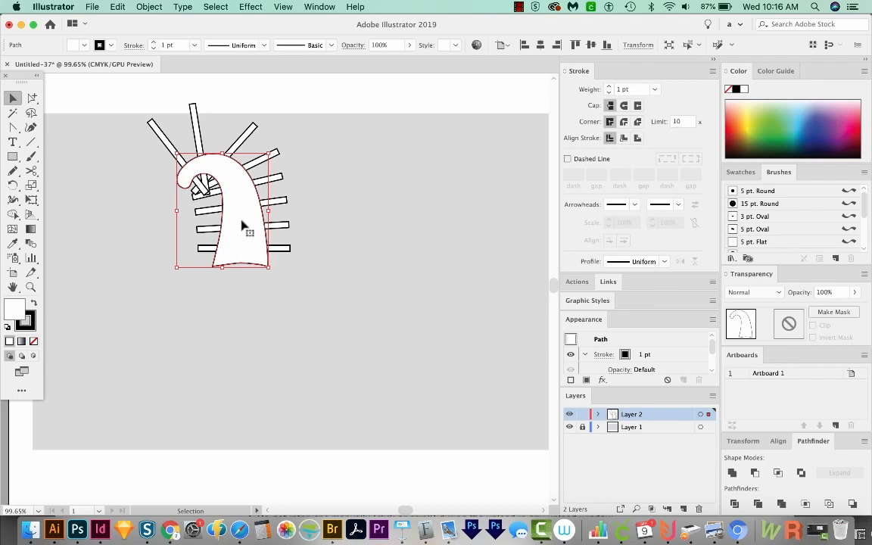
- Clip the eight fanned bars to the curled hat shape with a clipping mask made from both, and deselect the result
left_click(288, 249, "shift")
left_click(282, 226, "shift")
left_click(277, 205, "shift")
left_click(269, 180, "shift")
left_click(263, 160, "shift")
left_click(244, 142, "shift")
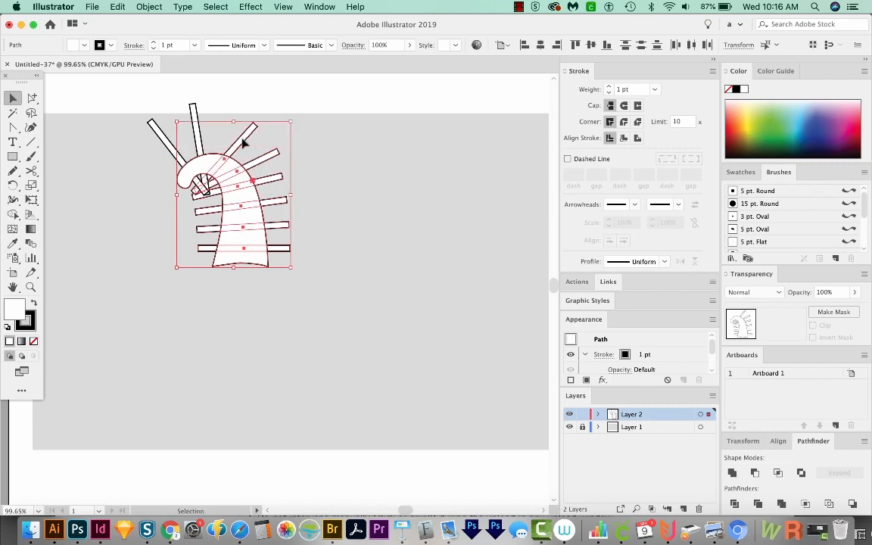
left_click(195, 121, "shift")
left_click(166, 142, "shift")
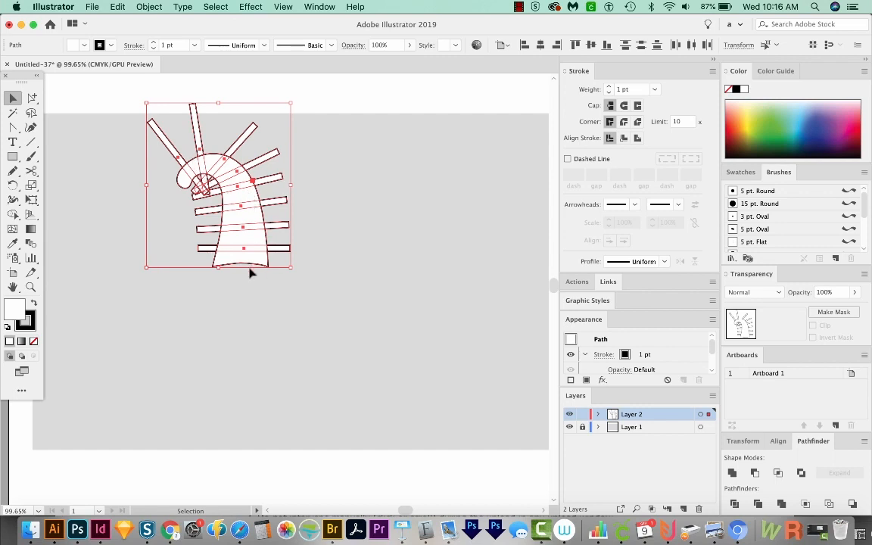
left_click(149, 6)
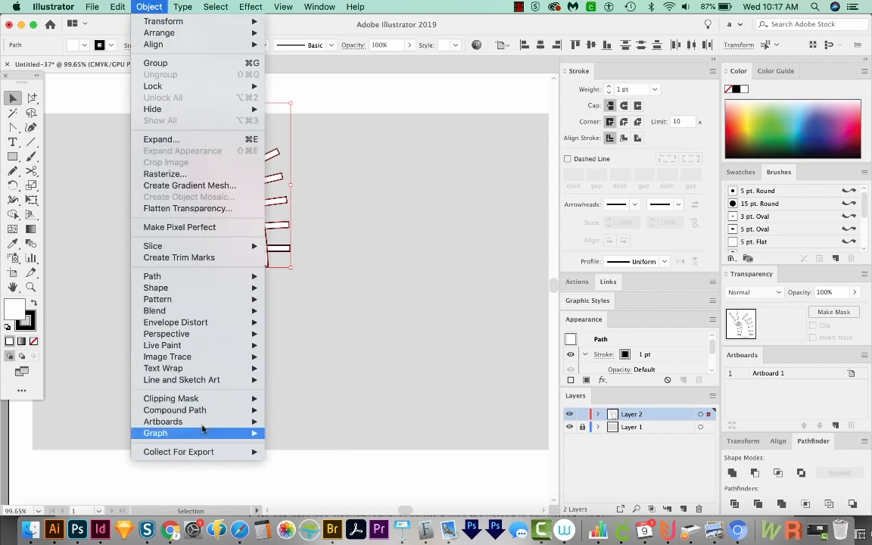
mouse_move(221, 398)
left_click(287, 399)
left_click(257, 357)
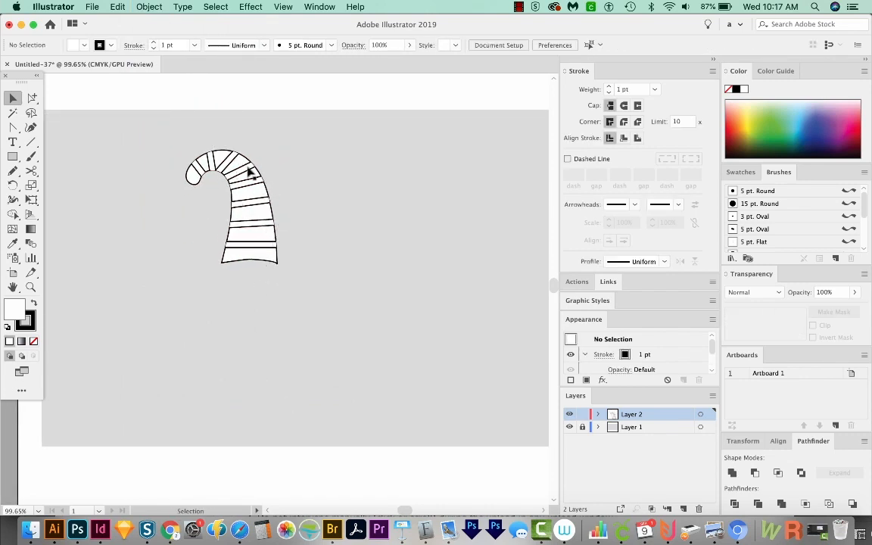
- Start a beard outline with the Pen tool at the hat's lower-left corner, curving down into a first pointed tuft
scroll(280, 276, "down", 2)
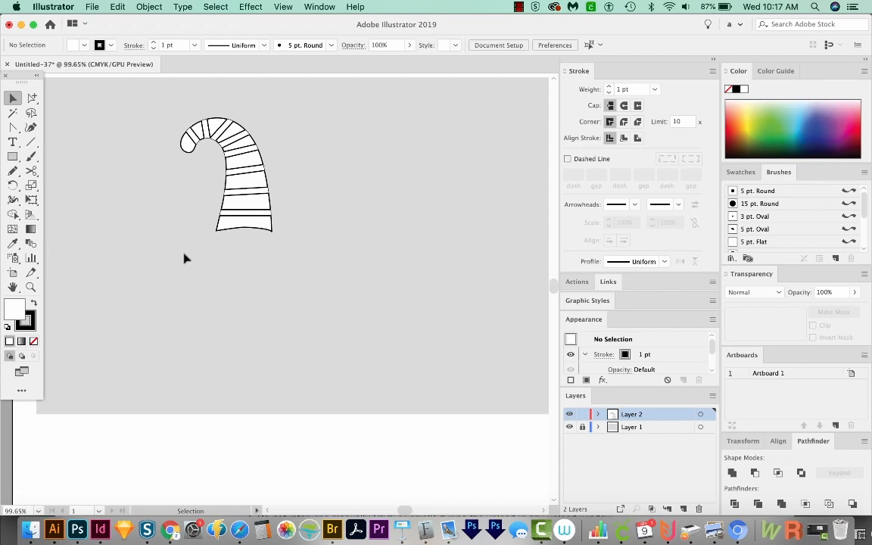
key("p")
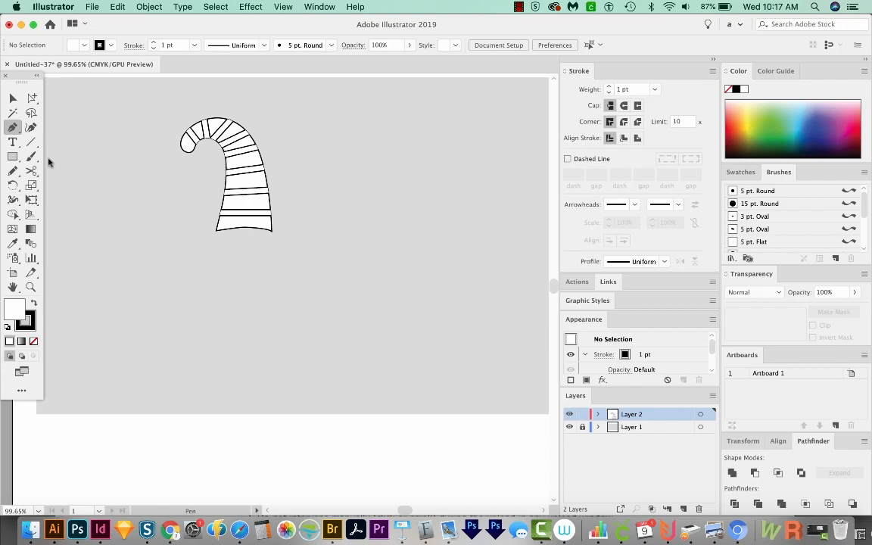
left_click(221, 224)
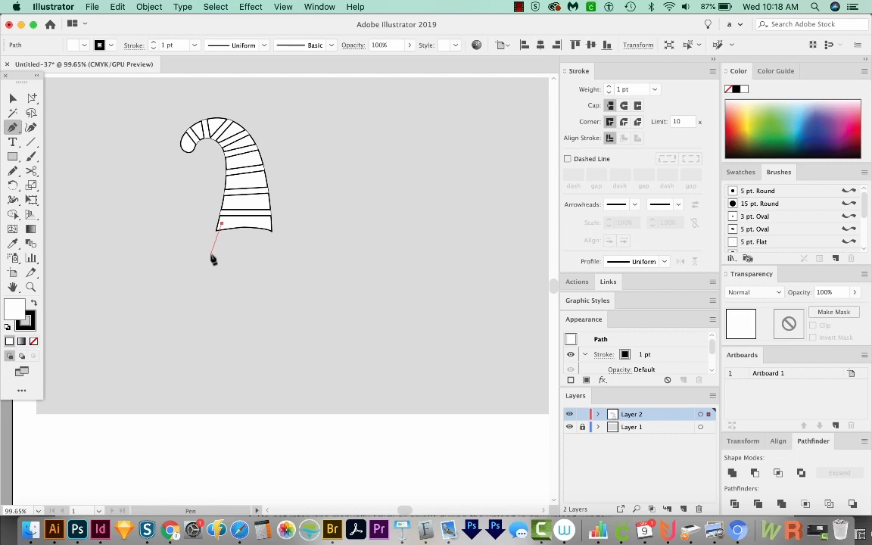
left_click_drag(203, 259, 197, 281)
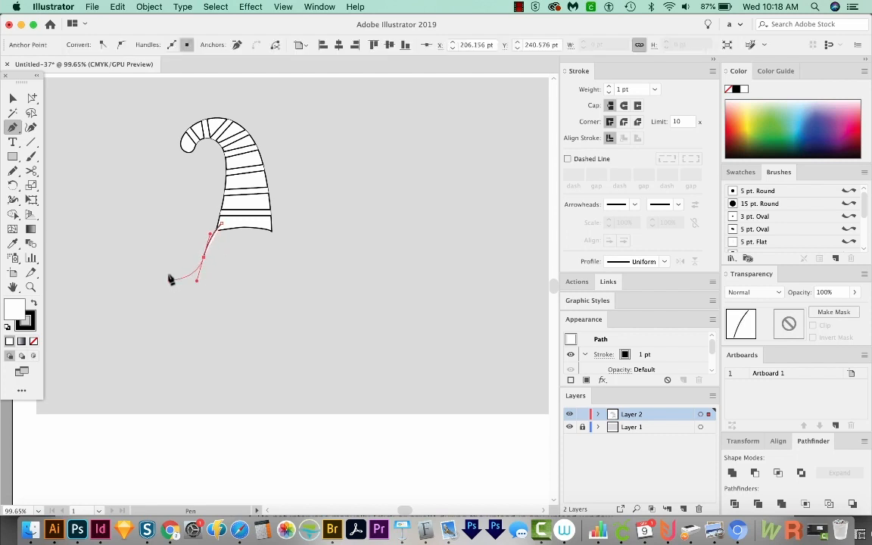
left_click(203, 258)
left_click_drag(212, 251, 216, 250)
left_click(211, 251)
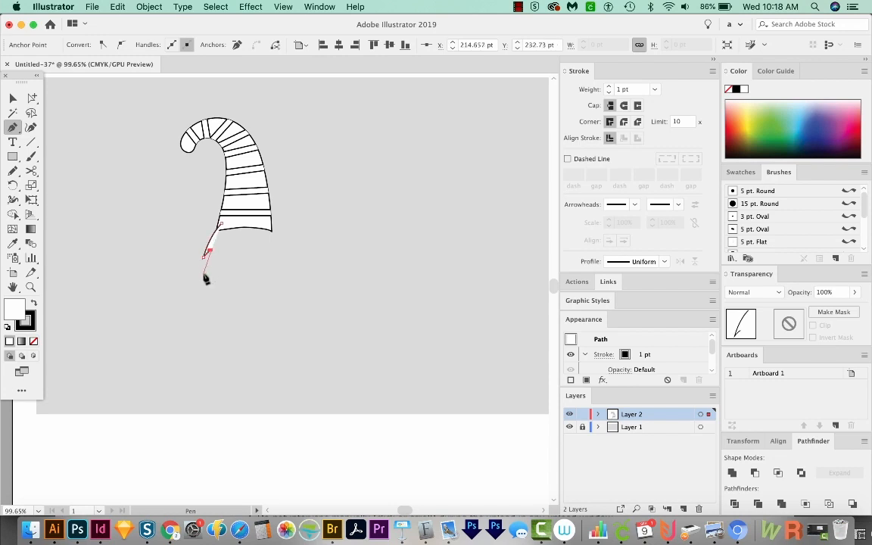
- Continue the beard outline down its left side with more curved, pointed tufts, ending in a tuft at the lower left
left_click_drag(203, 274, 208, 297)
left_click(208, 268)
left_click_drag(199, 302, 232, 291)
left_click(217, 331)
left_click(231, 308)
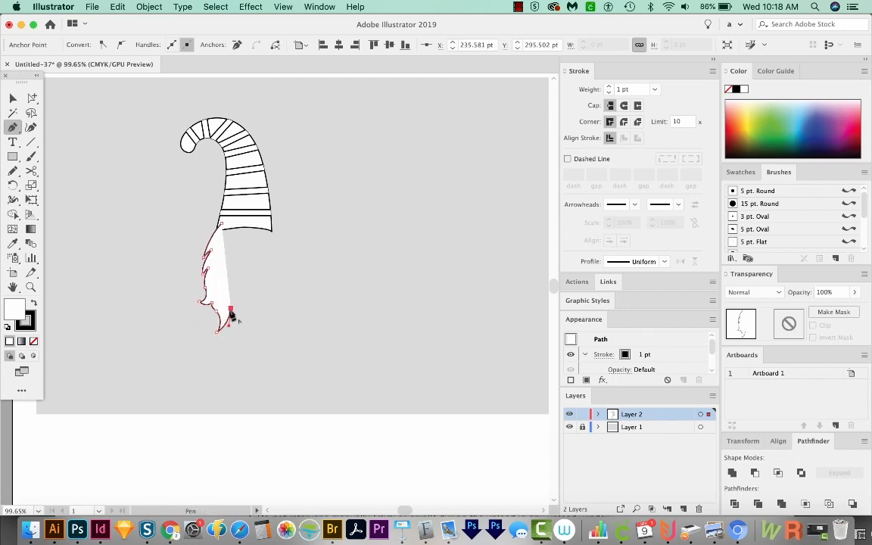
- Adjust the last anchor points of the open beard path to widen the lower-left tuft
key("a")
left_click(236, 317)
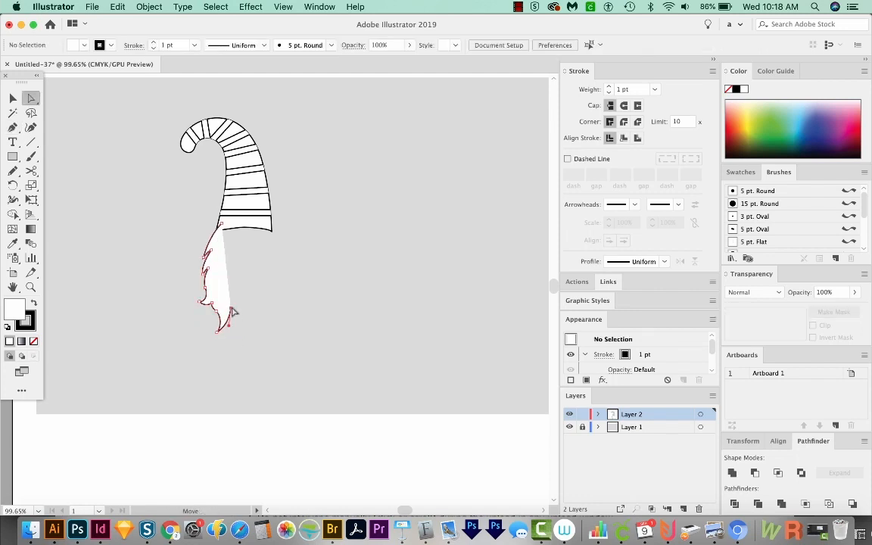
left_click(229, 323)
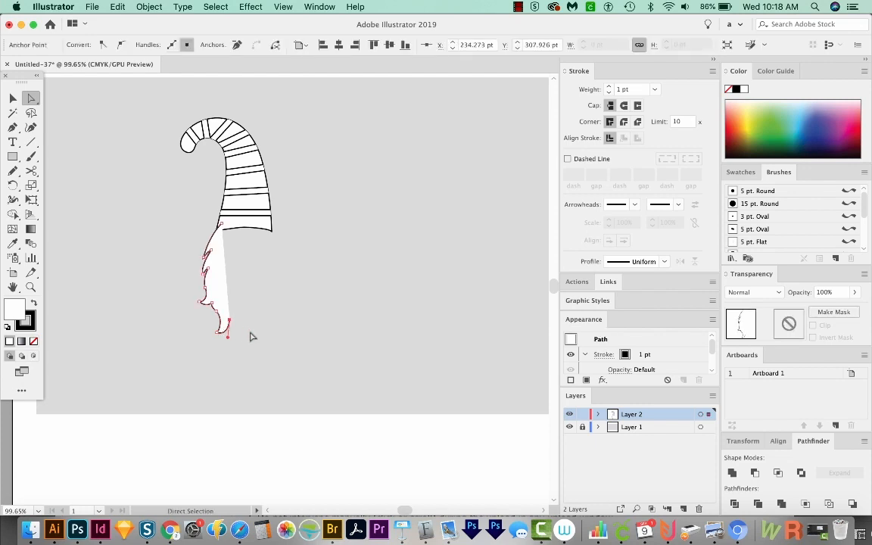
left_click_drag(237, 335, 285, 278)
- Resume the beard path from its open end and draw a row of pointed tufts along the bottom edge
key("p")
left_click(230, 321)
left_click(247, 336)
left_click(243, 320)
left_click(254, 328)
left_click(259, 315)
left_click(265, 335)
- Draw jagged tufts up the beard's right side to the hat, close the path along the hat's base, and deselect it
left_click(279, 295)
left_click(284, 282)
left_click(290, 283)
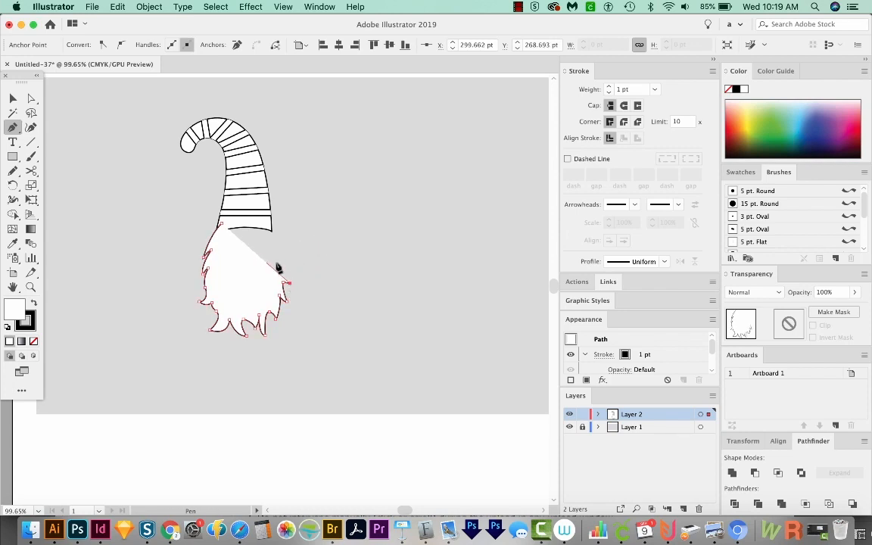
left_click(276, 250)
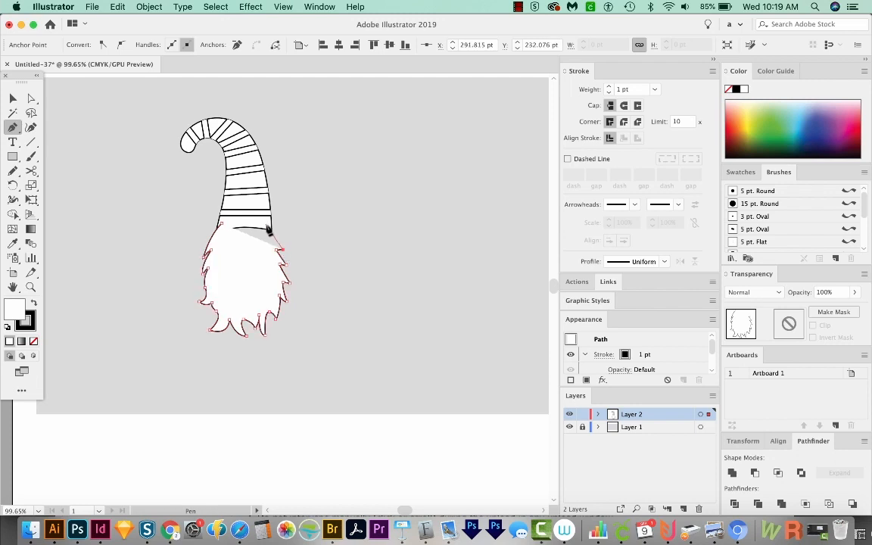
left_click(267, 227)
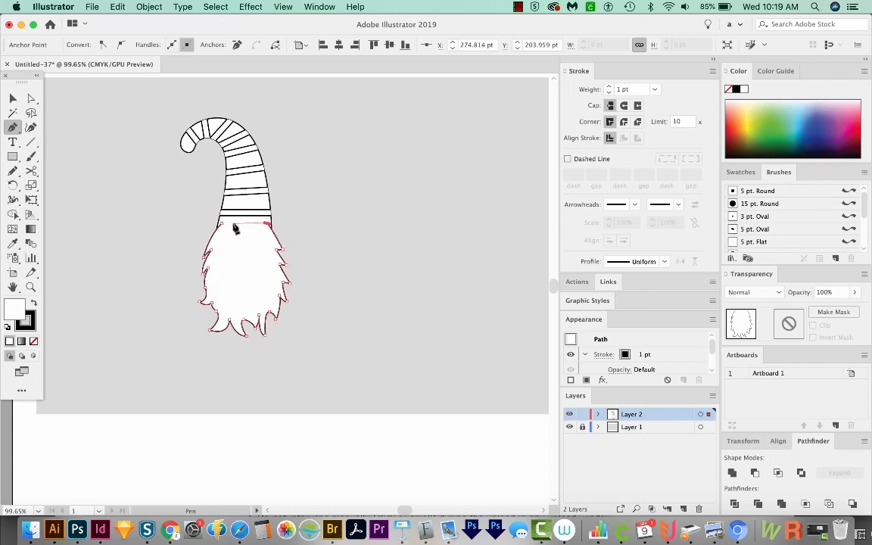
left_click_drag(221, 224, 211, 231)
left_click(317, 345, "super")
key("v")
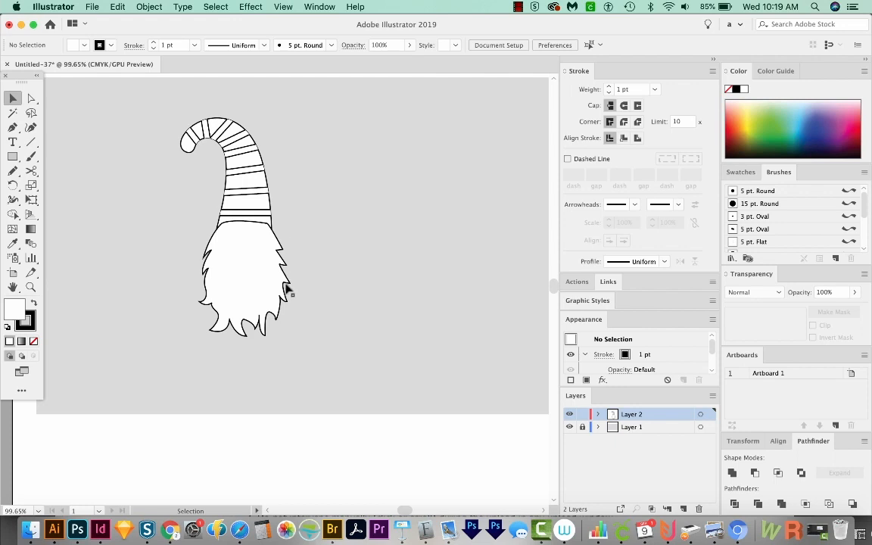
- Bend the straight segments of the upper tufts on the beard's right side into curves with the Anchor Point tool
key("z")
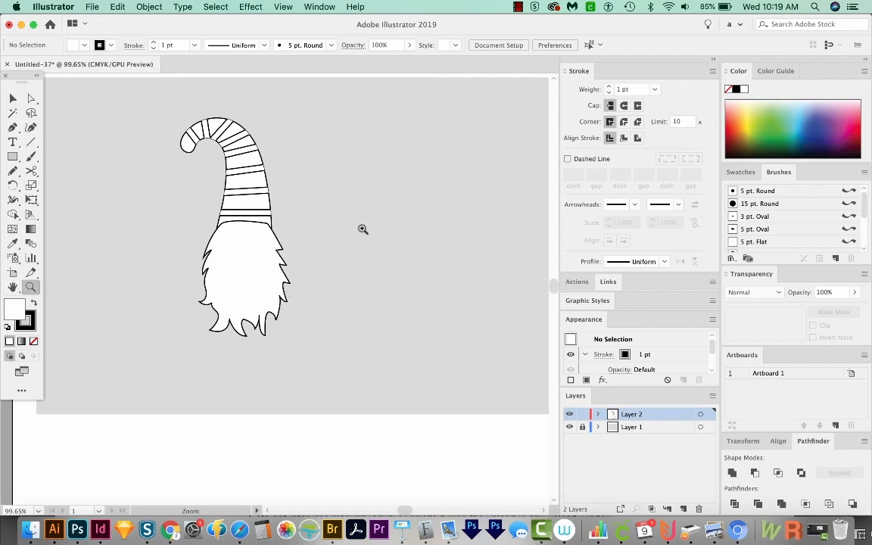
left_click_drag(329, 206, 243, 321)
left_click_drag(295, 344, 295, 344)
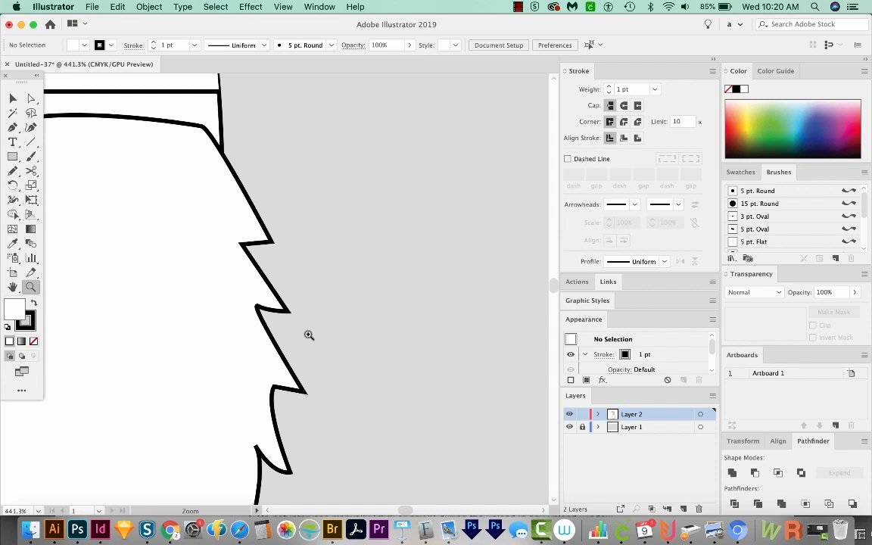
left_click(11, 128)
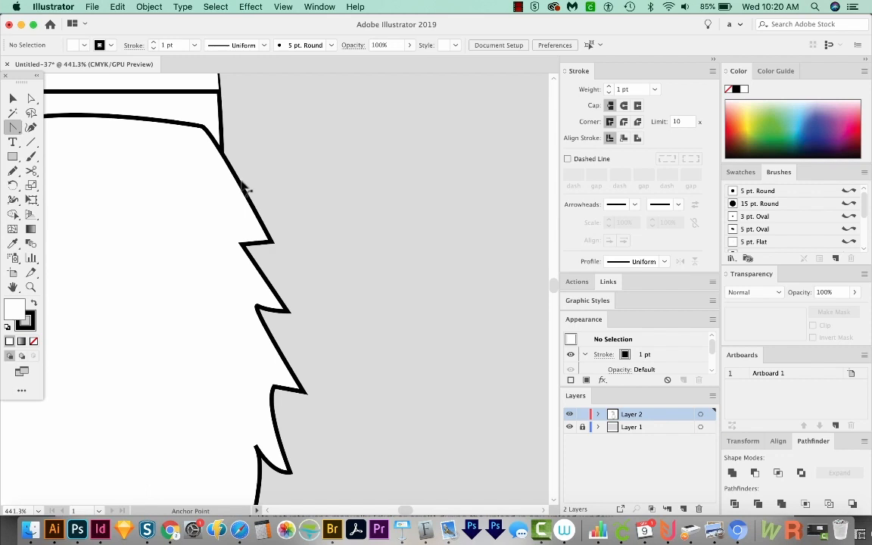
left_click_drag(244, 190, 232, 198)
left_click_drag(254, 237, 254, 238)
left_click_drag(258, 272, 271, 310)
left_click_drag(277, 348, 279, 344)
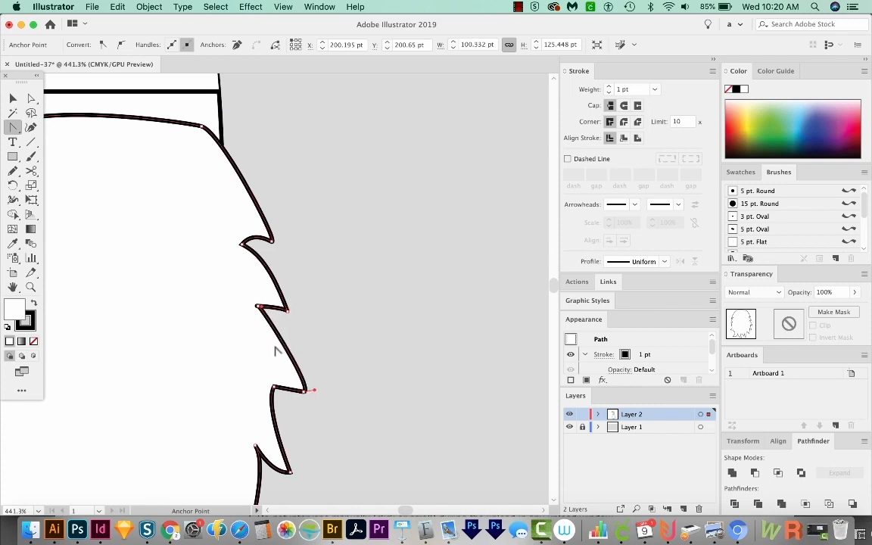
- Curve the segments of the lower tufts on the beard's right side to match the upper ones
left_click_drag(287, 392, 260, 386)
left_click_drag(270, 437, 310, 283)
left_click_drag(294, 319, 348, 408)
left_click_drag(334, 360, 321, 363)
left_click_drag(369, 383, 378, 387)
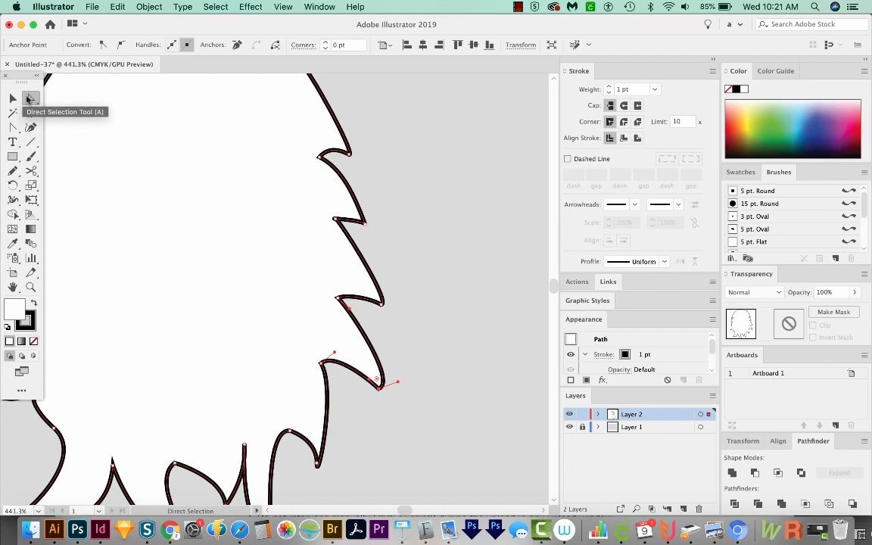
- Extend the direction handle at the beard's upper-right corner so the edge above the first tuft bows outward
left_click(30, 100)
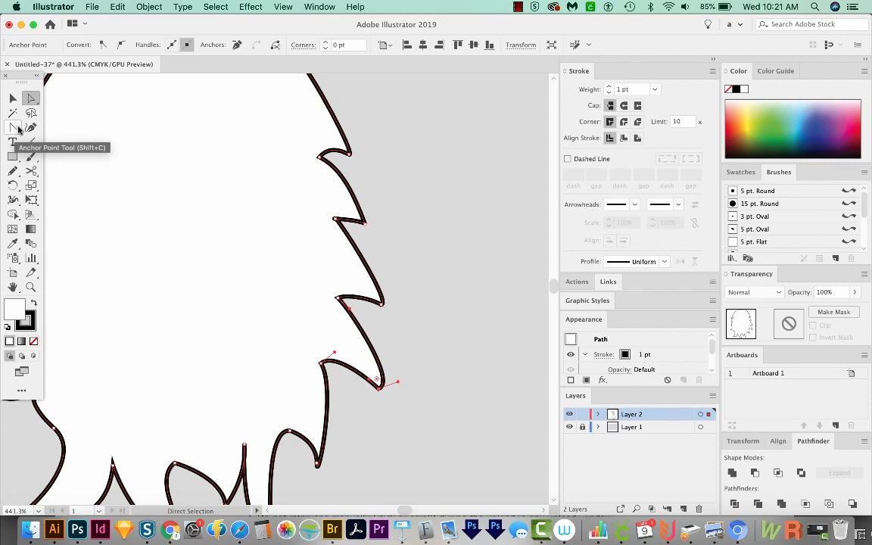
scroll(402, 327, "left", 3)
scroll(401, 327, "up", 2)
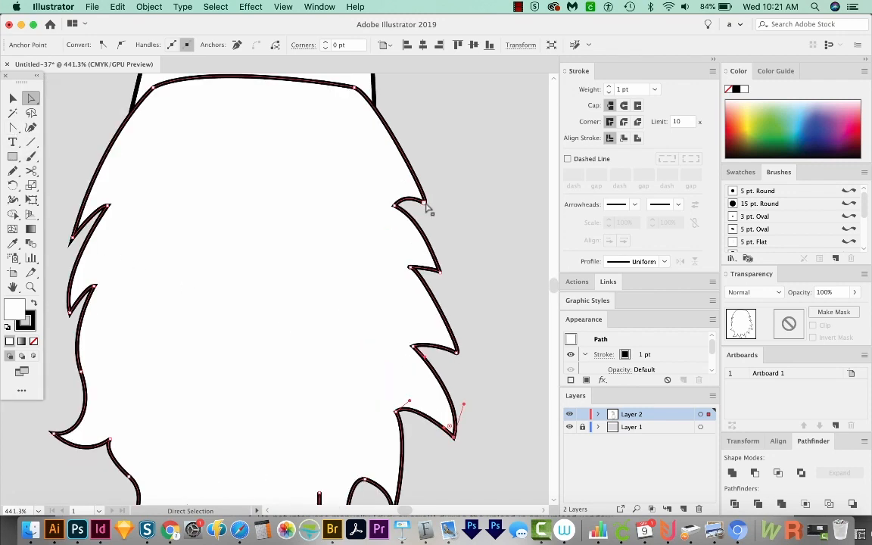
left_click(425, 203)
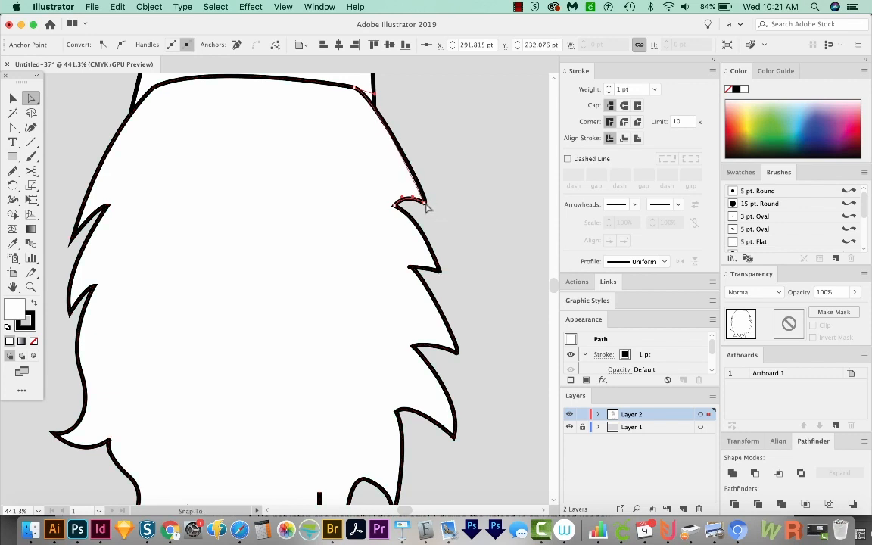
left_click(415, 182)
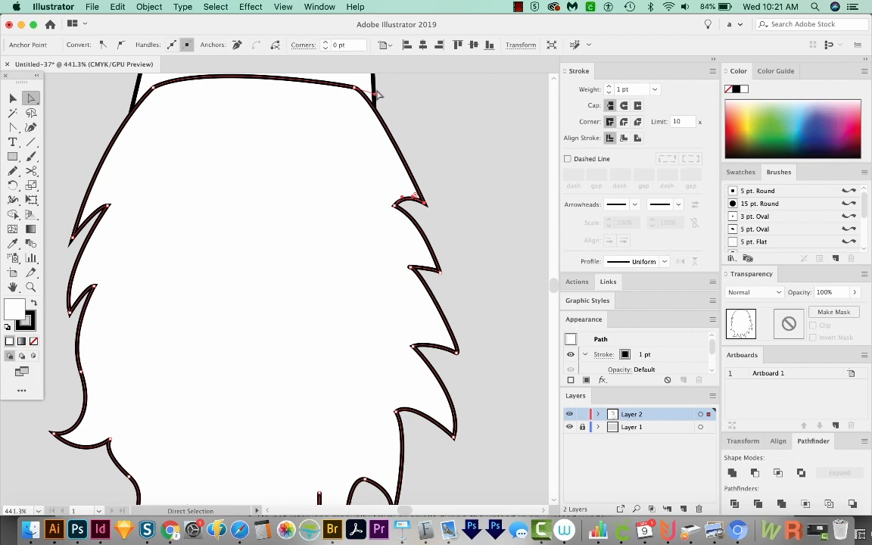
left_click_drag(375, 96, 394, 95)
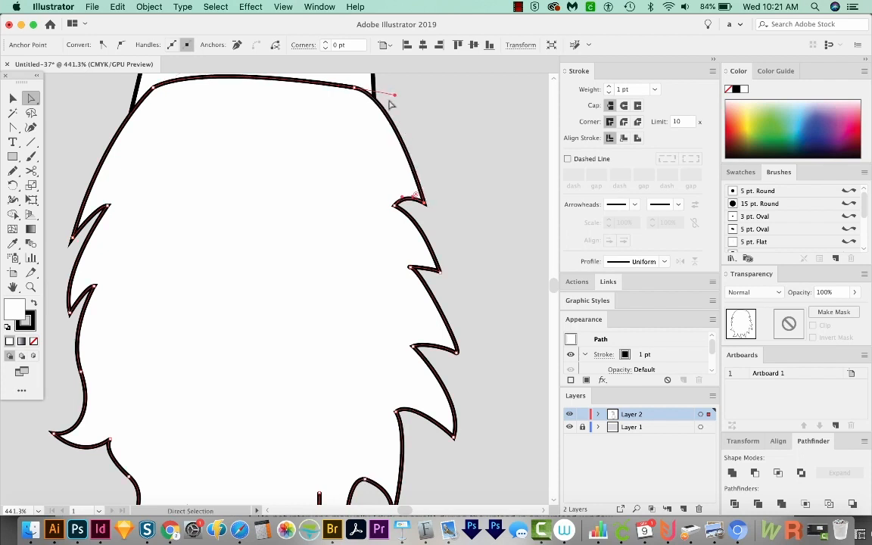
- Refine the anchor points and curves of the tufts along the beard's bottom edge with the Direct Selection tool
scroll(424, 341, "down", 5)
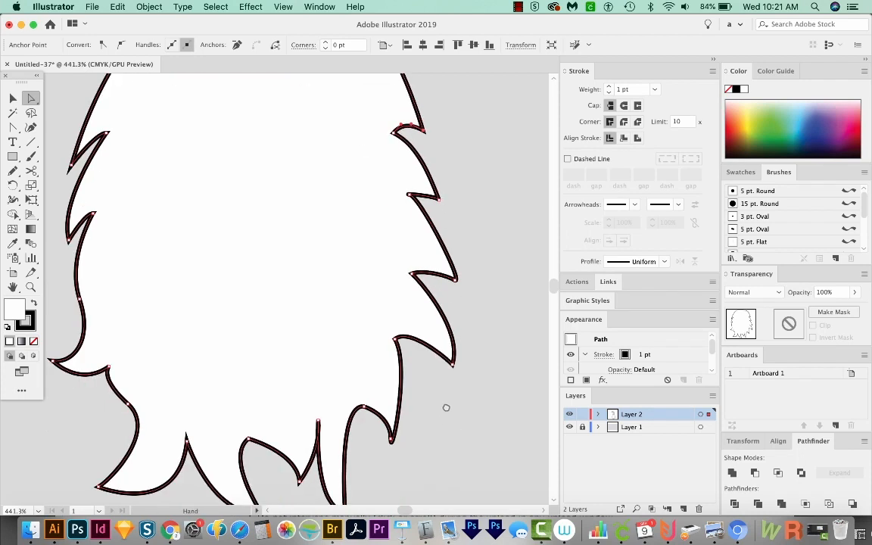
left_click_drag(361, 462, 384, 453)
left_click(312, 434)
left_click_drag(313, 438, 308, 448)
key("super+minus")
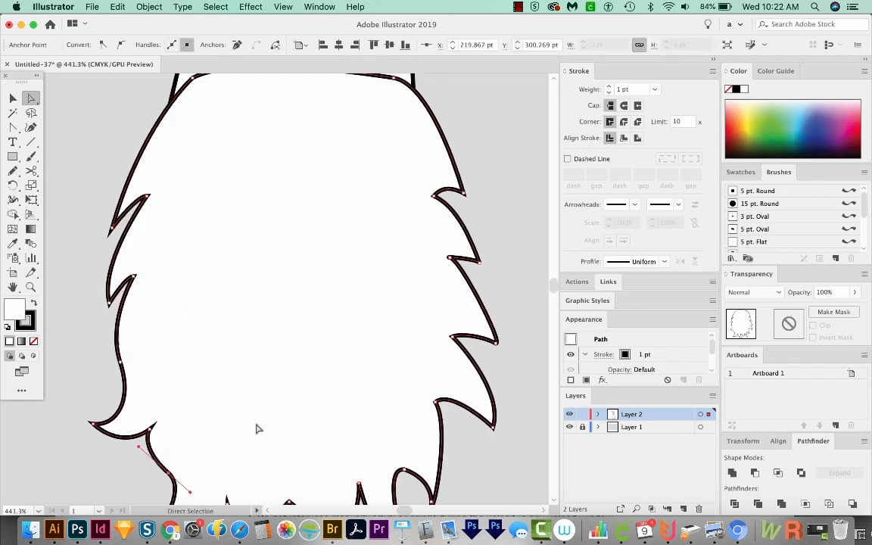
key("super+minus")
key("super+minus")
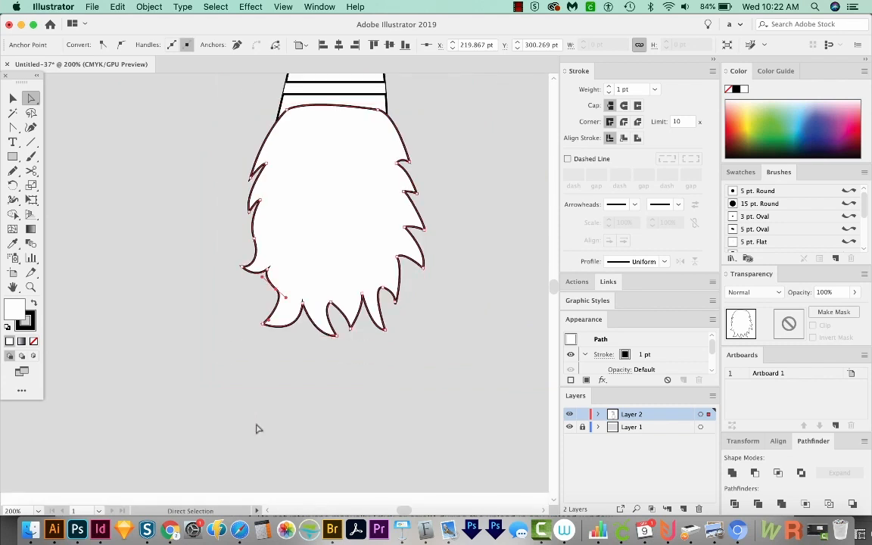
scroll(240, 273, "up", 5)
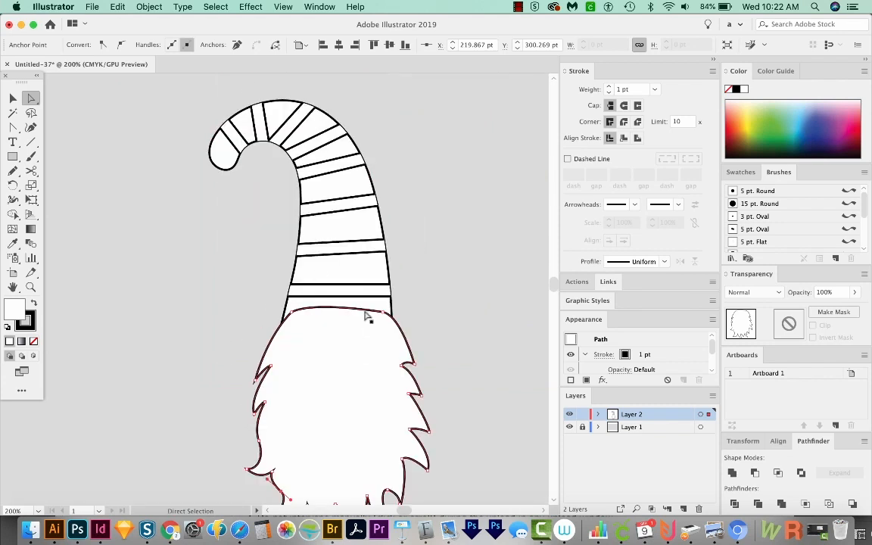
key("v")
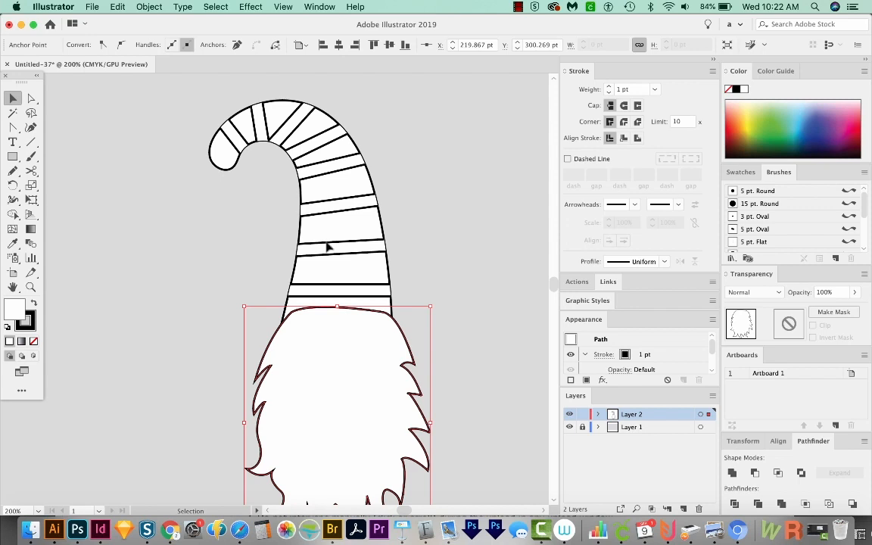
- Bring the striped hat to the front so its curved brim overlaps the top of the beard
left_click(339, 186)
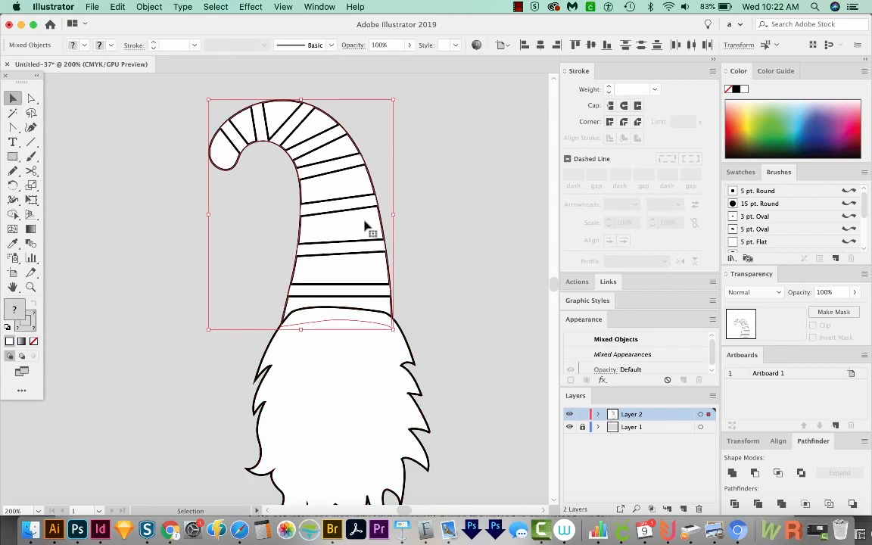
key("super+shift+bracketright")
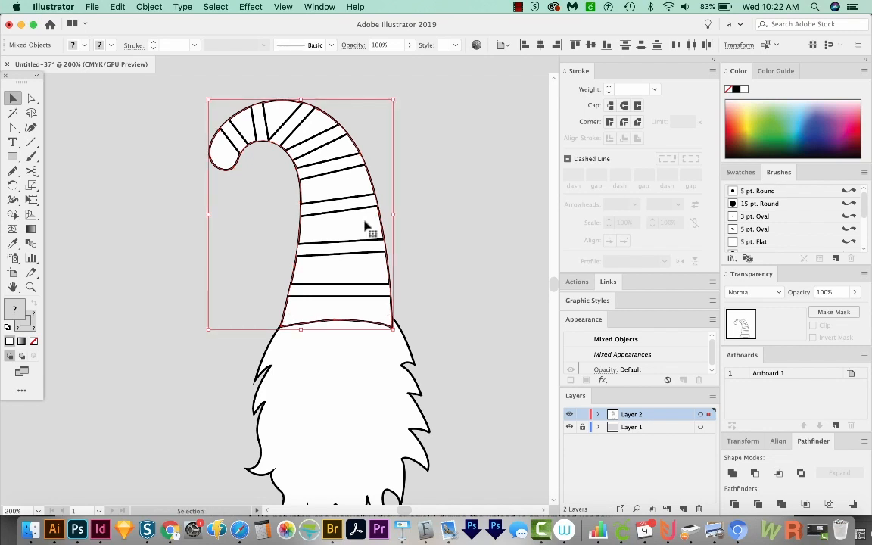
left_click(404, 289)
- Draw a small oval nose with the Ellipse tool, centered over the hat's brim and the top of the beard
scroll(380, 312, "down", 2)
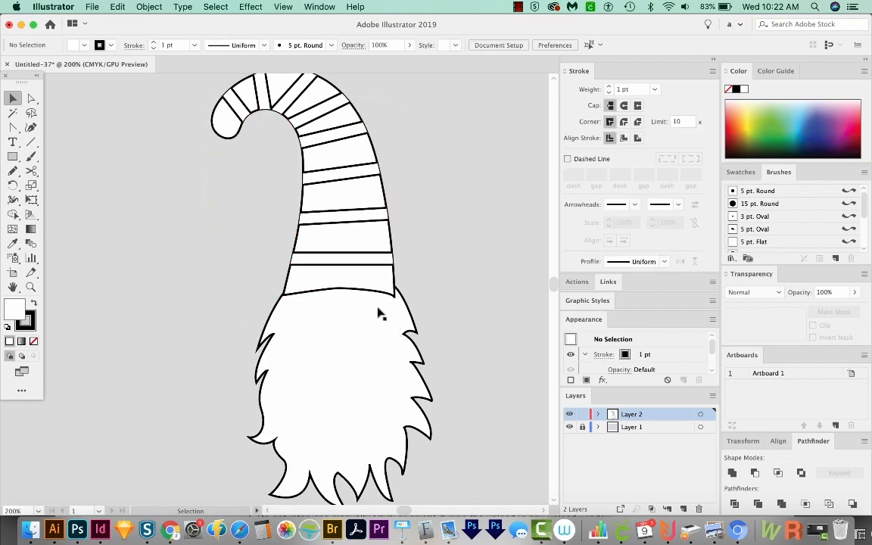
key("l")
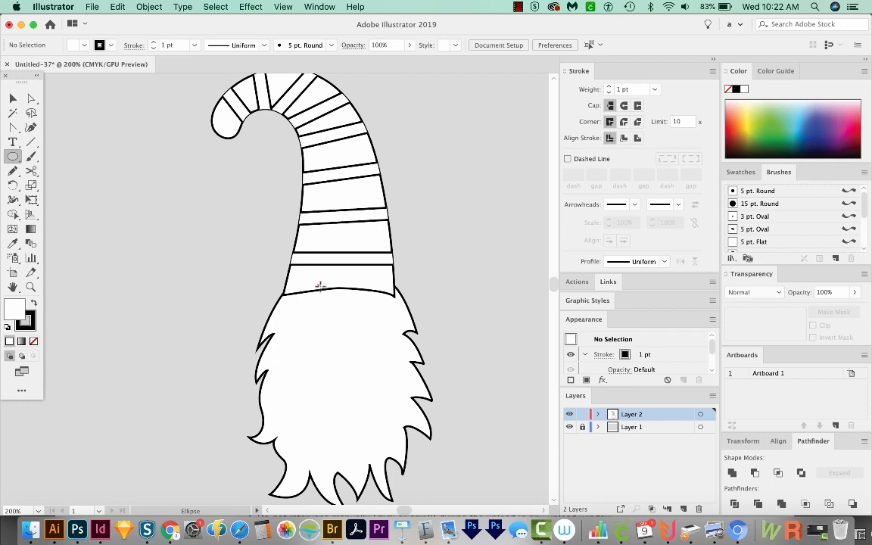
left_click_drag(320, 286, 360, 313)
key("v")
left_click(386, 296)
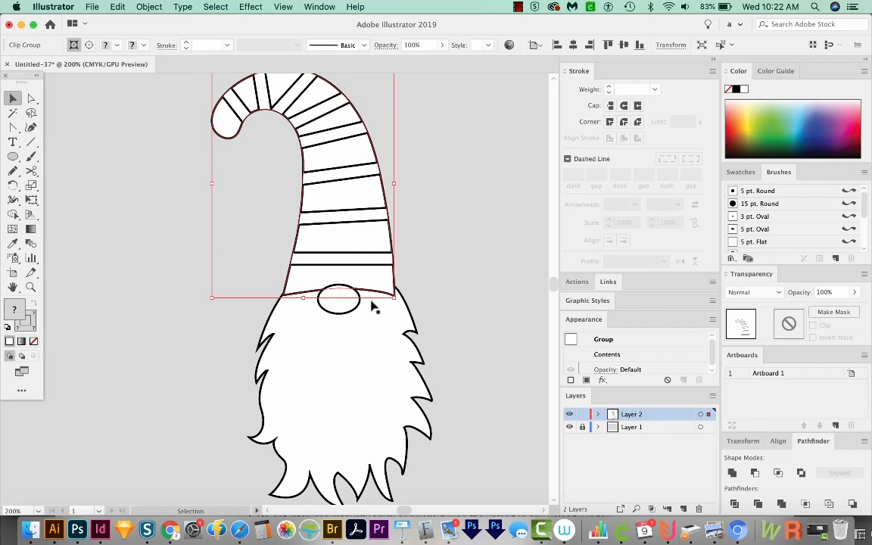
left_click(355, 312)
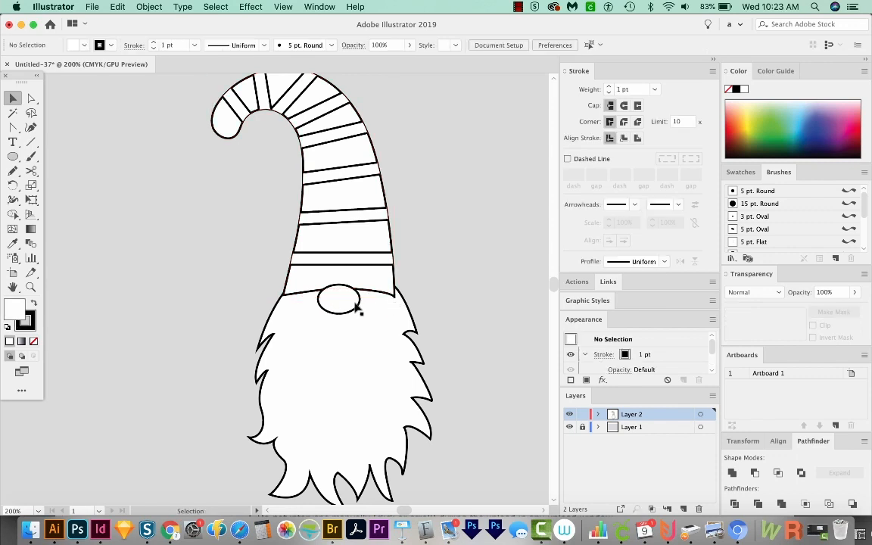
- Switch to full-screen view and draw a wide oval foot over the beard's lower-left tuft with the Ellipse tool
scroll(375, 393, "down", 3)
scroll(375, 392, "right", 2)
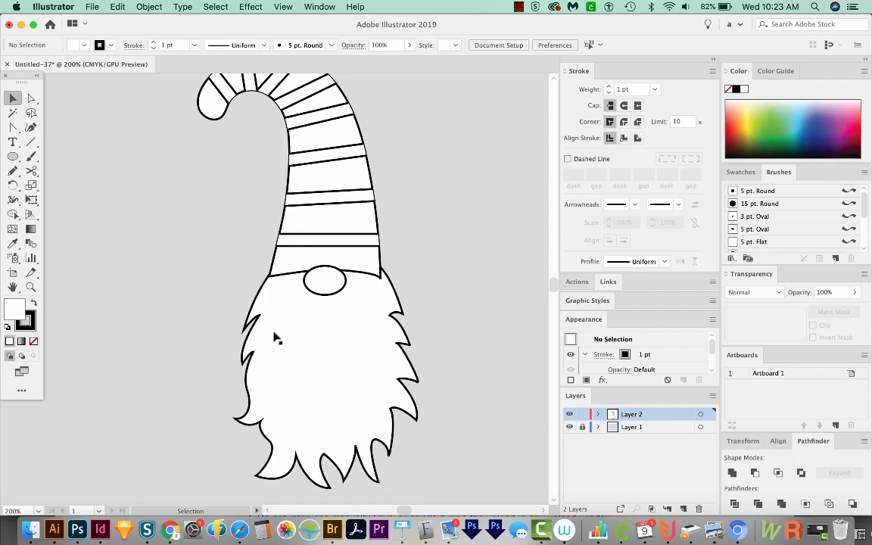
scroll(282, 372, "down", 2)
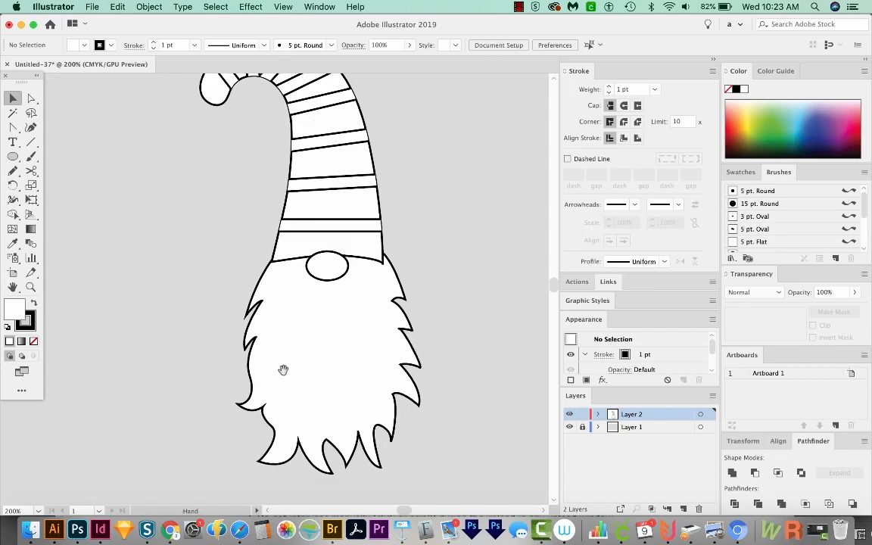
key("f")
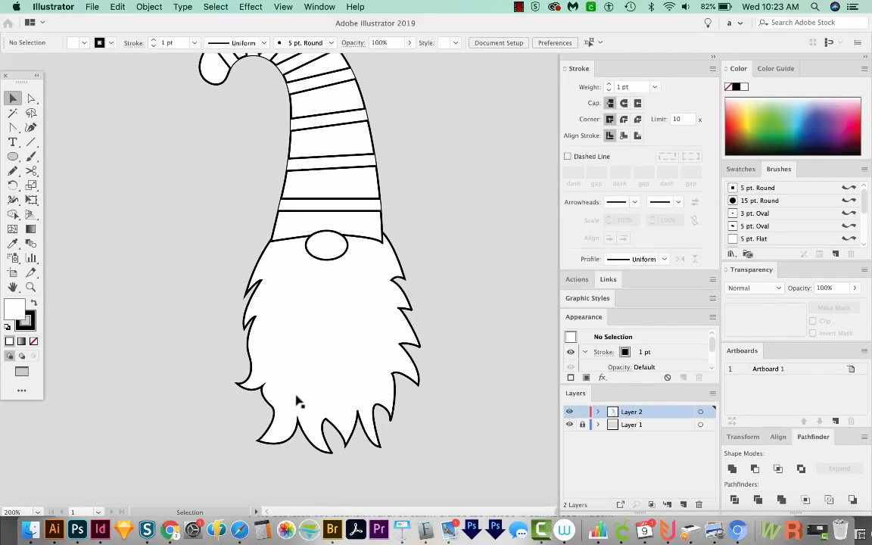
key("l")
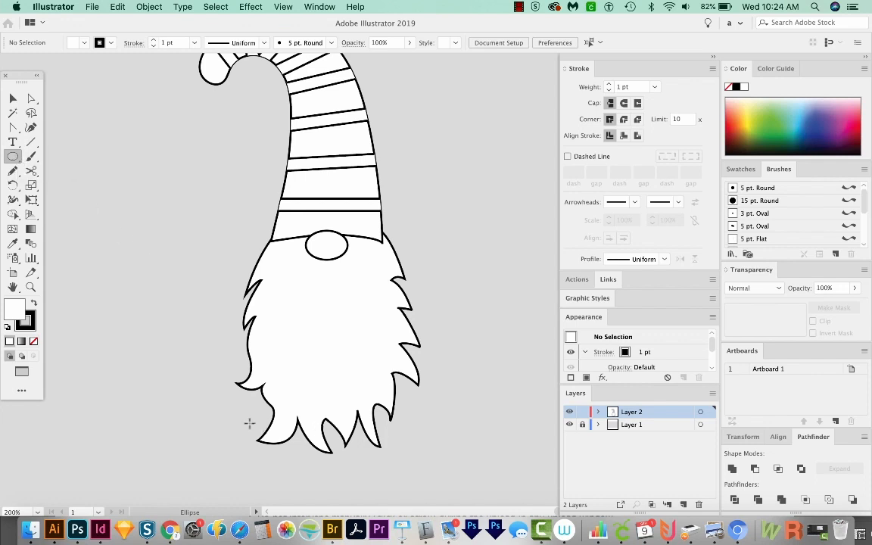
left_click_drag(245, 422, 311, 456)
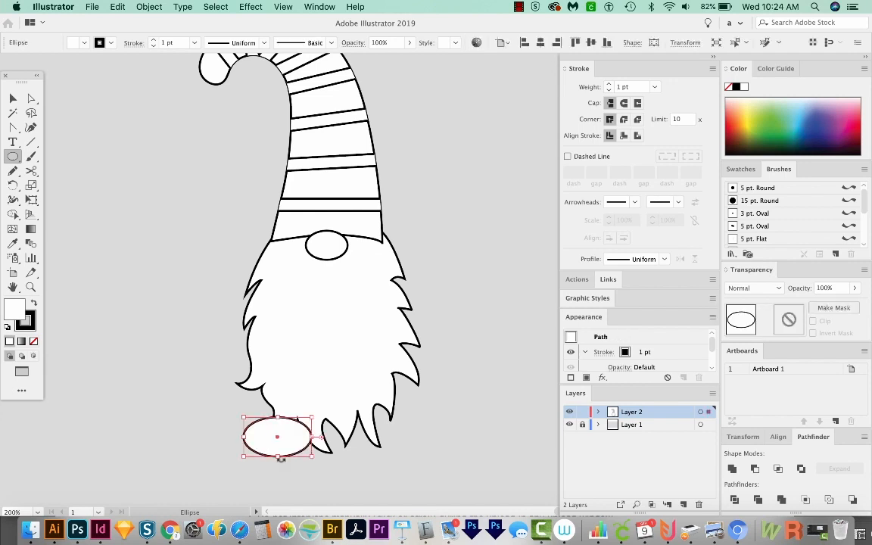
- Raise the foot's bottom anchor point with the Direct Selection tool to flatten the sole, keeping it slightly rounded
left_click(31, 99)
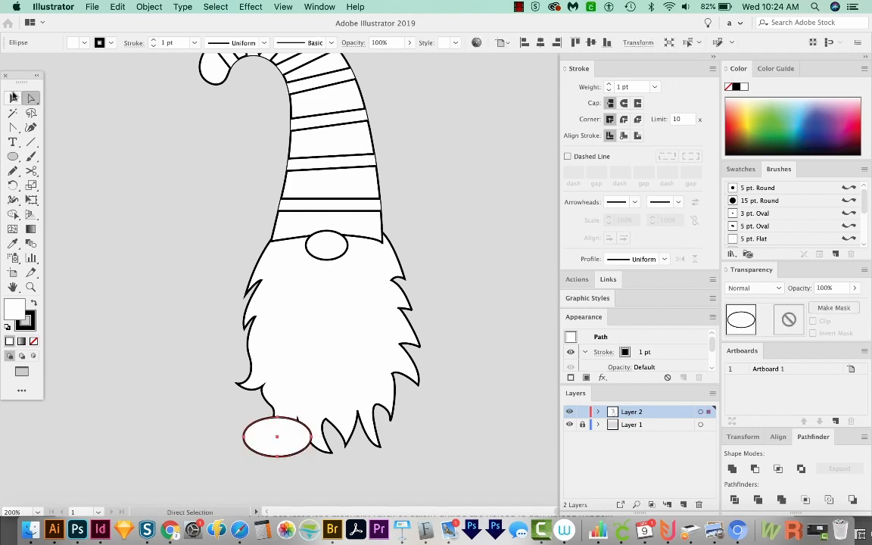
left_click(282, 467)
left_click_drag(279, 461, 278, 451)
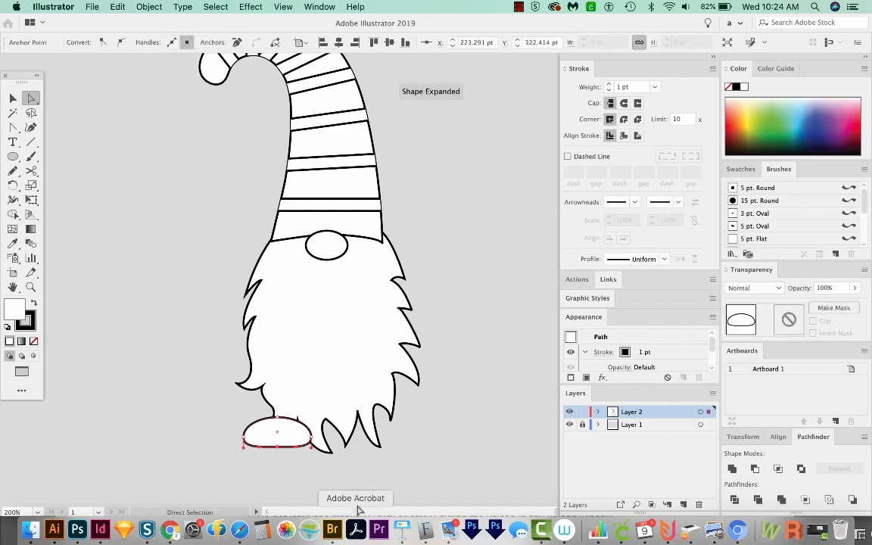
key("Down")
key("Down")
key("Up")
key("Down")
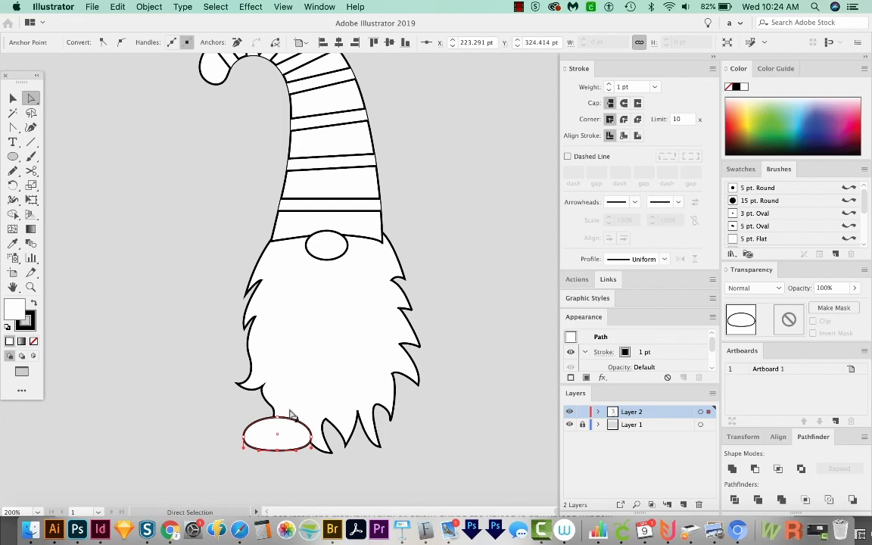
- Reflect a copy of the foot across a vertical axis through the center of the nose
left_click(292, 452)
left_click(291, 439, "super")
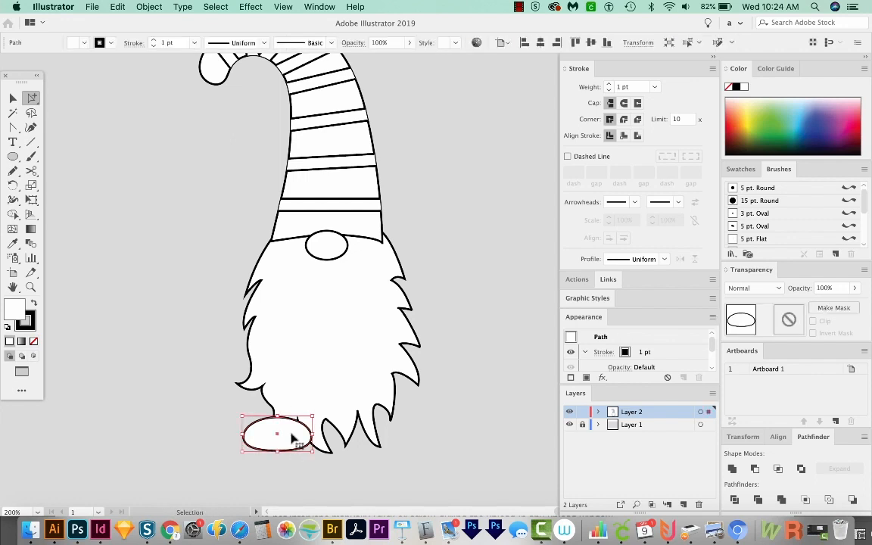
key("o")
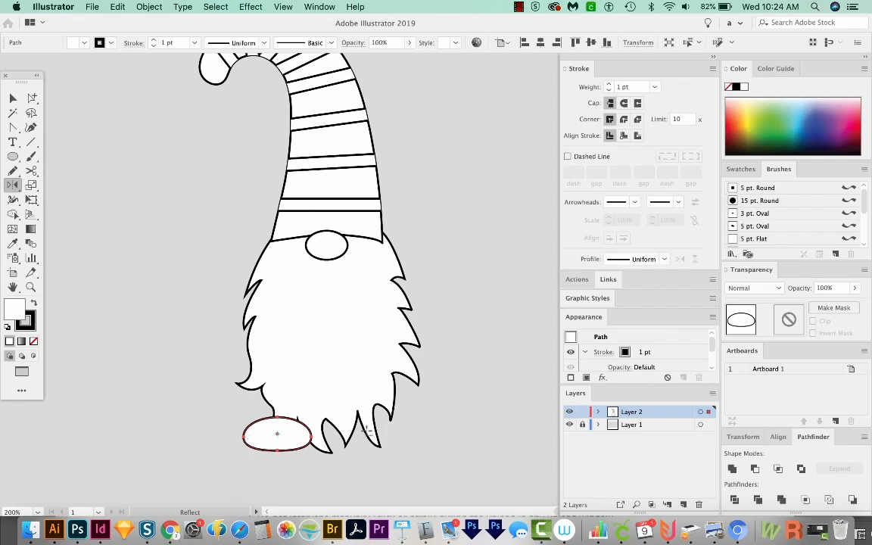
left_click(327, 260, "alt")
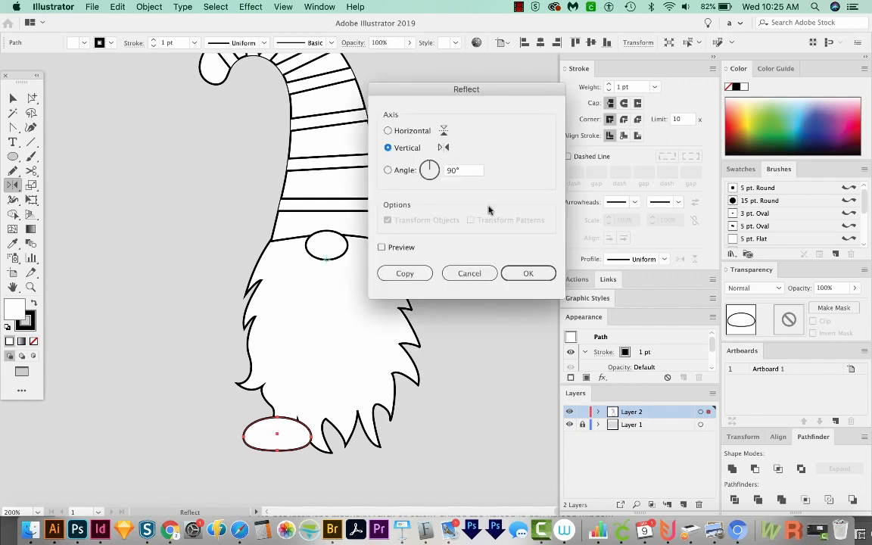
left_click(529, 275)
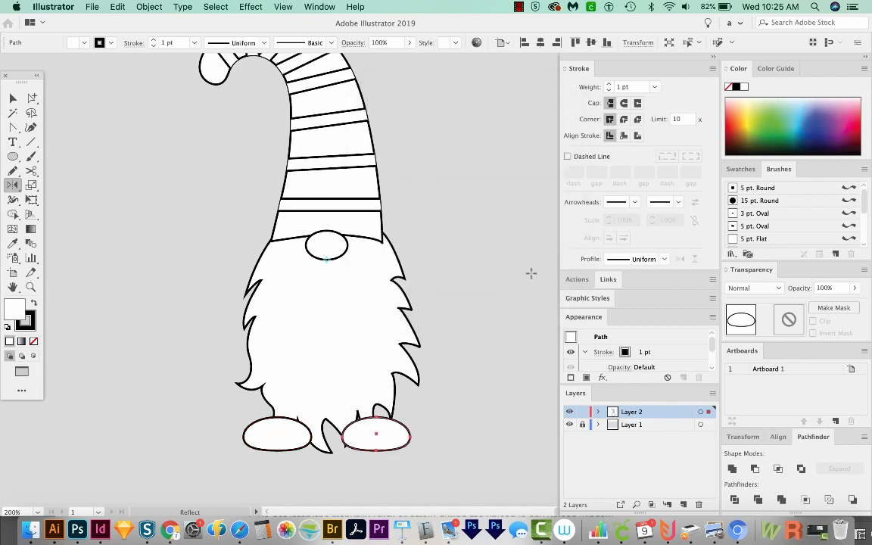
- Send both feet behind the beard and shift them slightly downward
key("v")
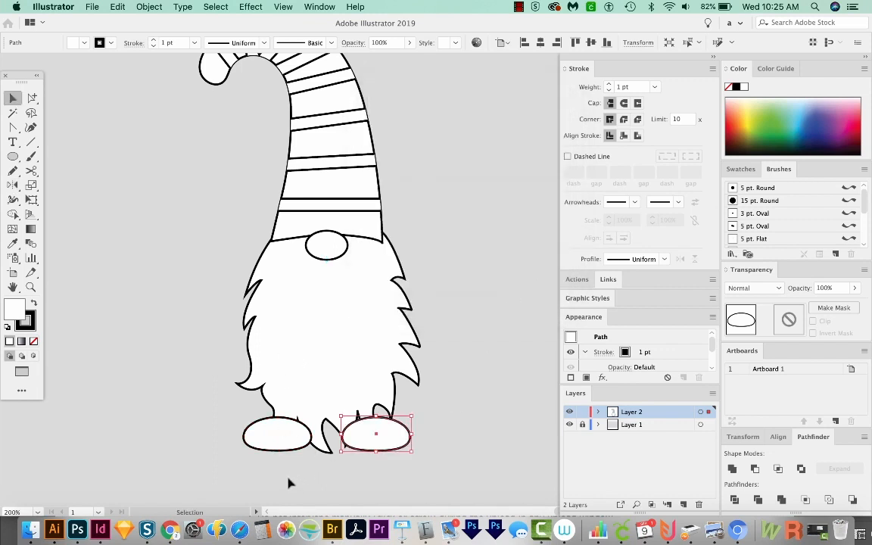
left_click(287, 438, "shift")
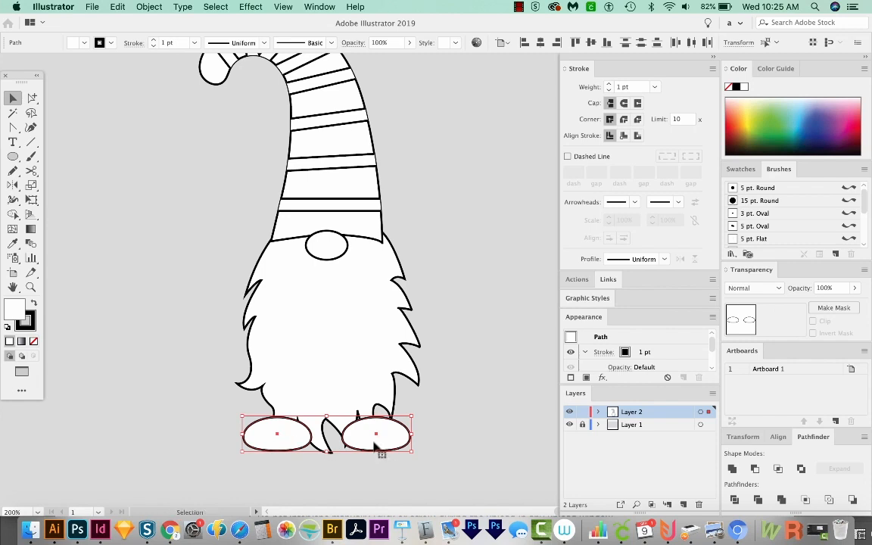
key("super+shift+bracketleft")
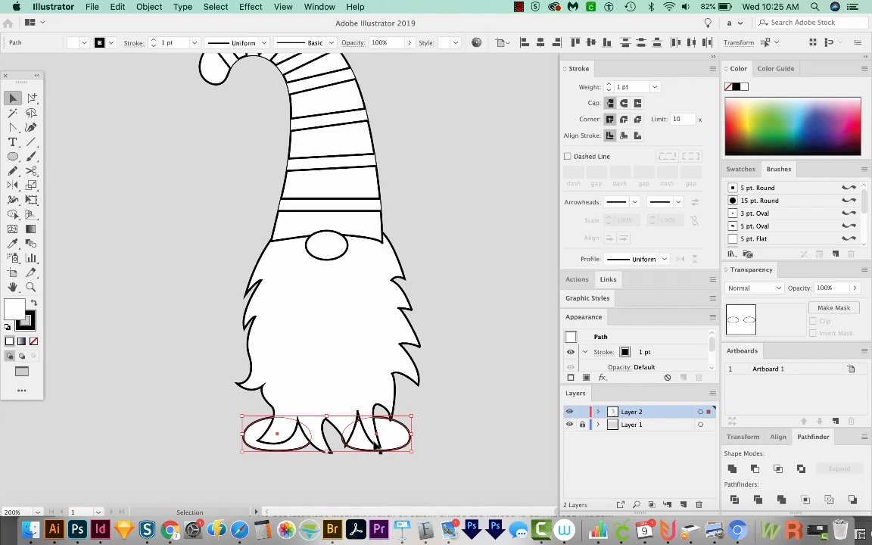
mouse_move(377, 447)
left_mouse_down()
mouse_move(376, 395)
mouse_move(377, 445)
left_mouse_up()
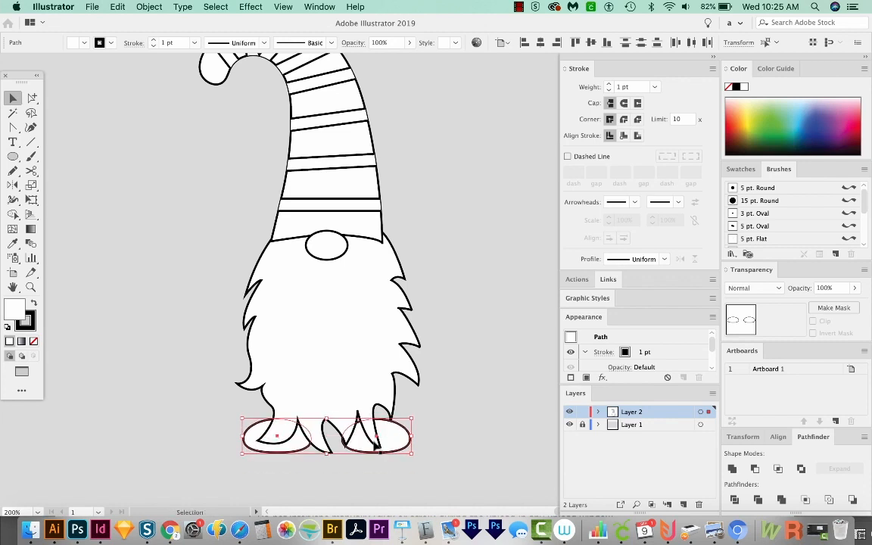
- Redraw the beard's bottom middle edge with the Pencil tool as one long pointed tuft hanging between the feet
left_click(346, 390)
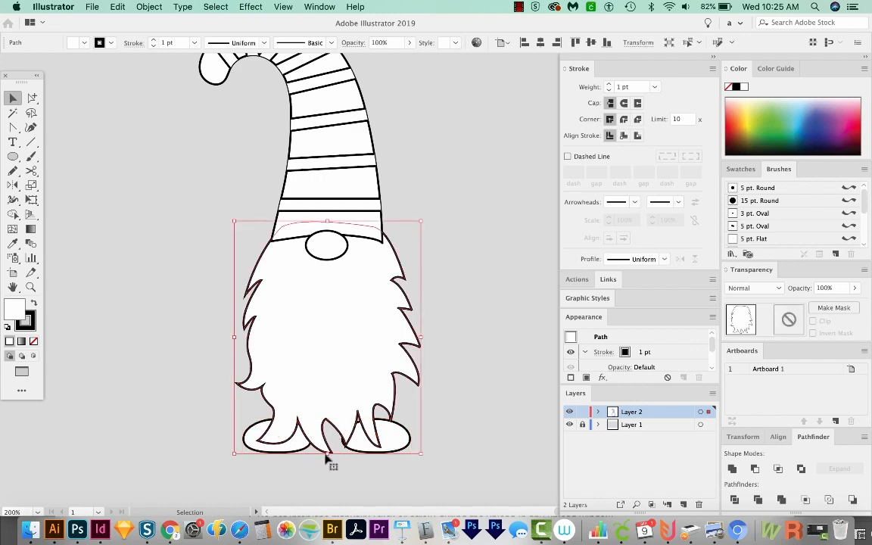
scroll(330, 413, "down", 3)
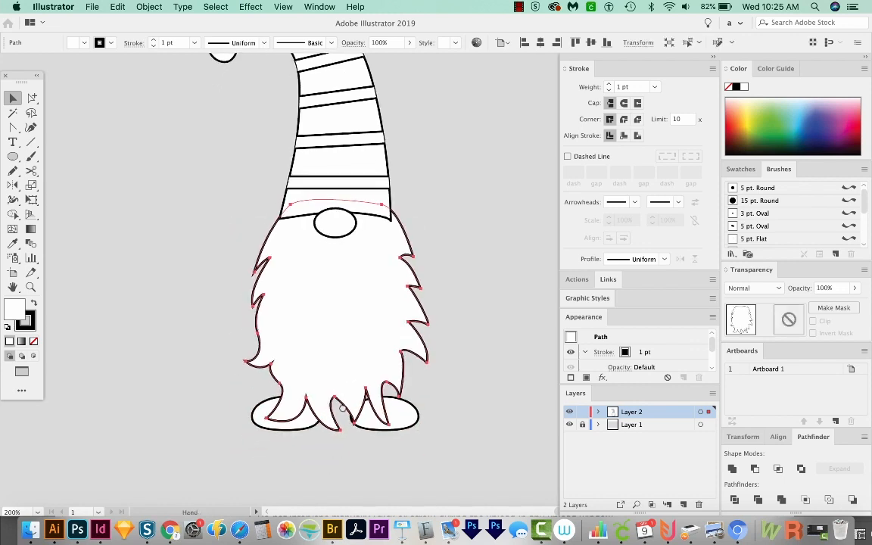
key("n")
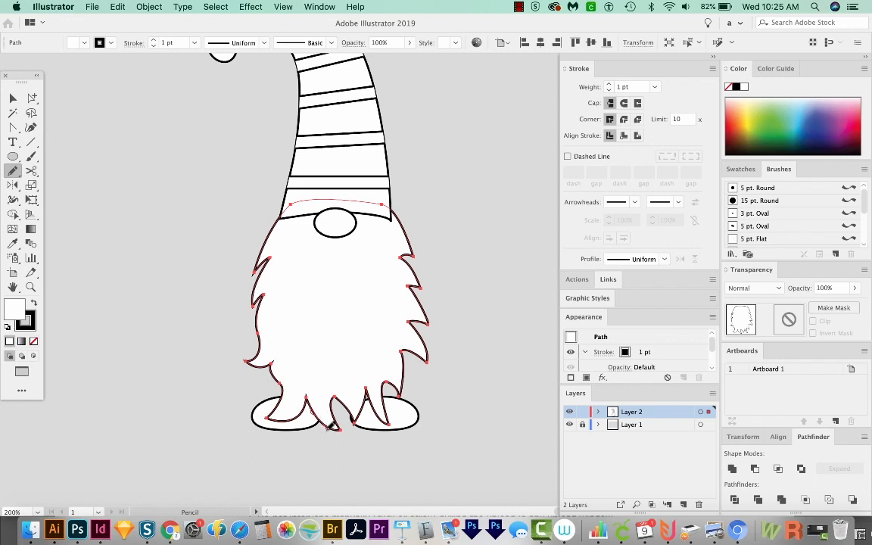
left_click_drag(331, 444, 342, 439)
left_click_drag(362, 409, 362, 409)
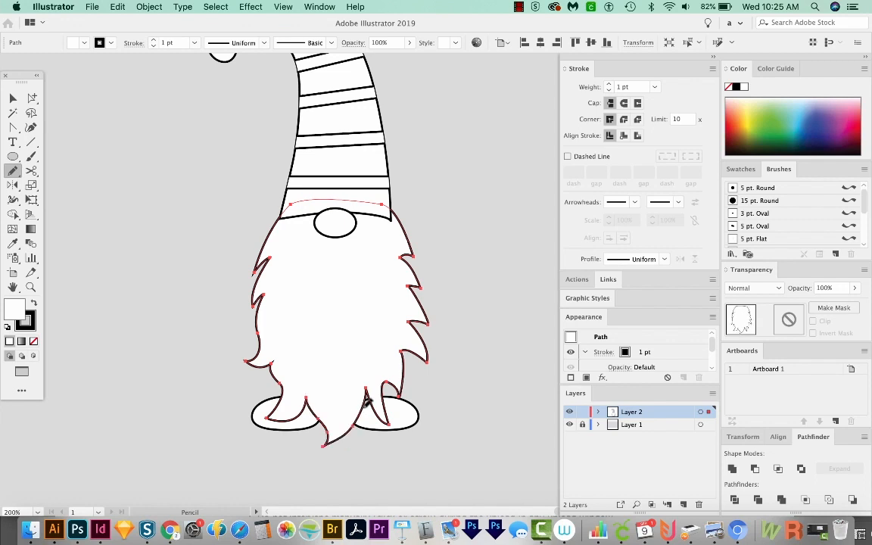
left_click_drag(403, 450, 393, 487)
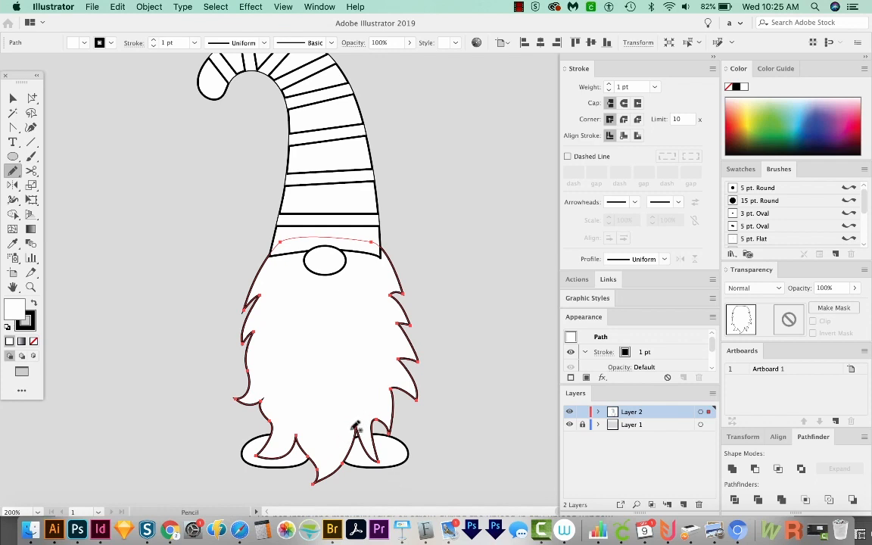
- Adjust the anchor points of the notch and tufts at the beard's lower right with the Direct Selection tool
key("a")
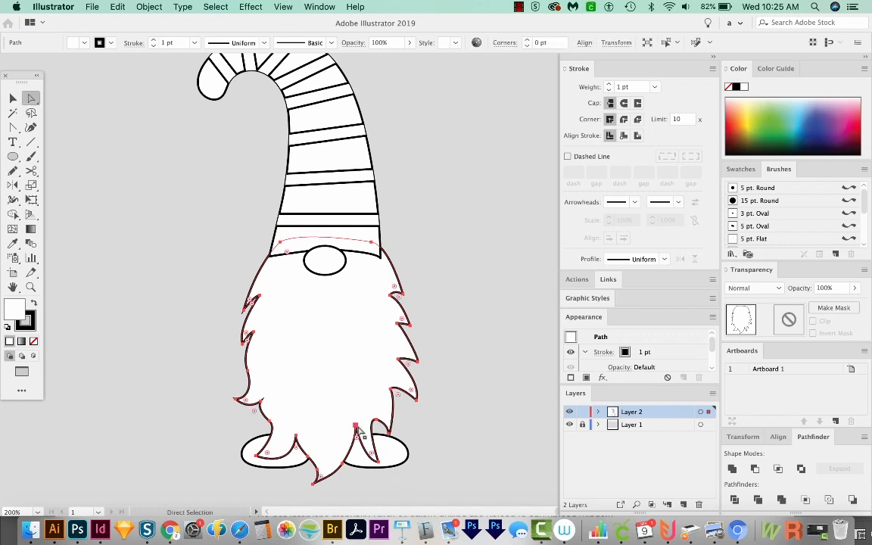
left_click(446, 423)
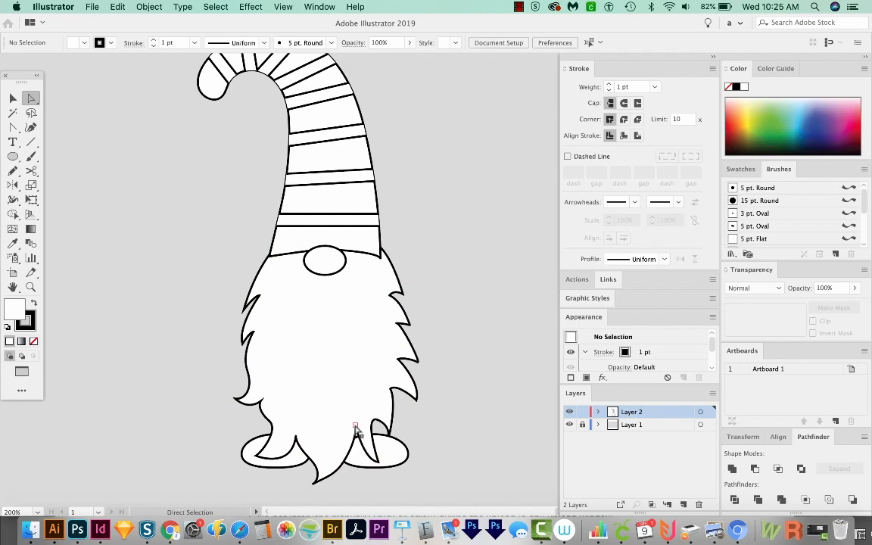
left_click_drag(355, 426, 356, 438)
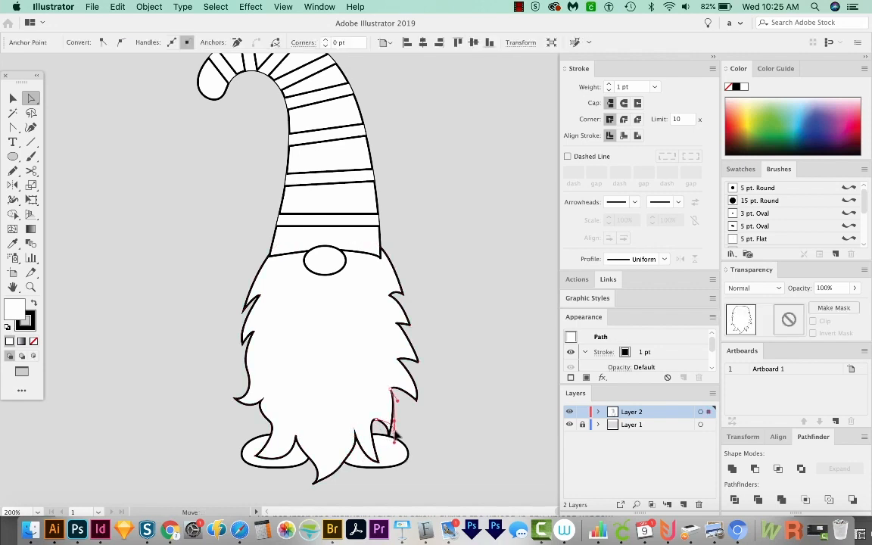
key("v")
left_click(425, 474)
left_click_drag(391, 448, 411, 457)
left_click_drag(396, 423, 399, 433)
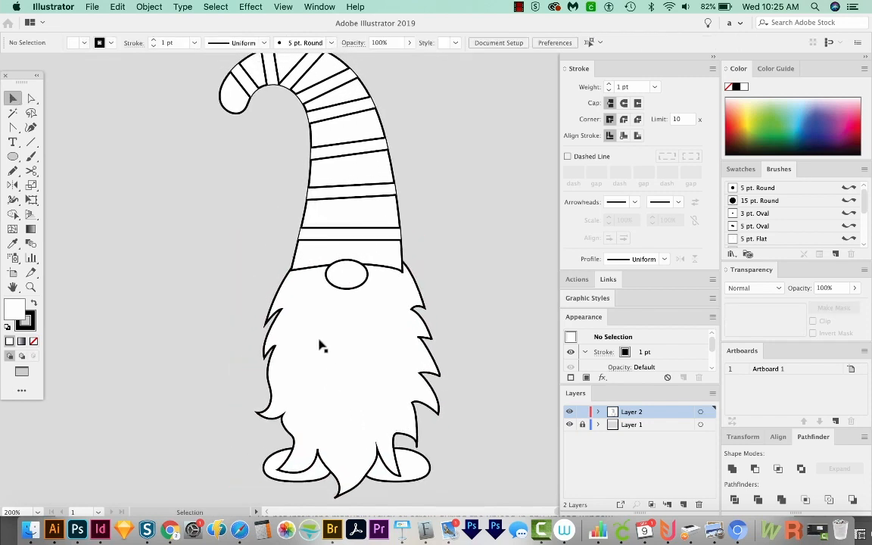
- Draw a rounded hand with a small thumb on the beard's left side using the Pencil tool, and refine its thumb anchors
key("n")
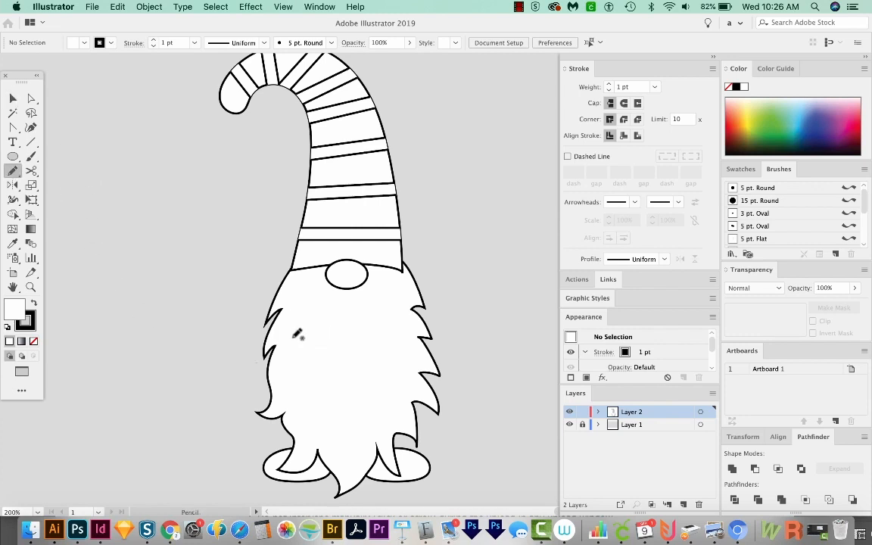
mouse_move(294, 340)
left_mouse_down()
mouse_move(285, 350)
mouse_move(294, 367)
mouse_move(324, 366)
mouse_move(317, 345)
mouse_move(300, 342)
left_mouse_up()
key("a")
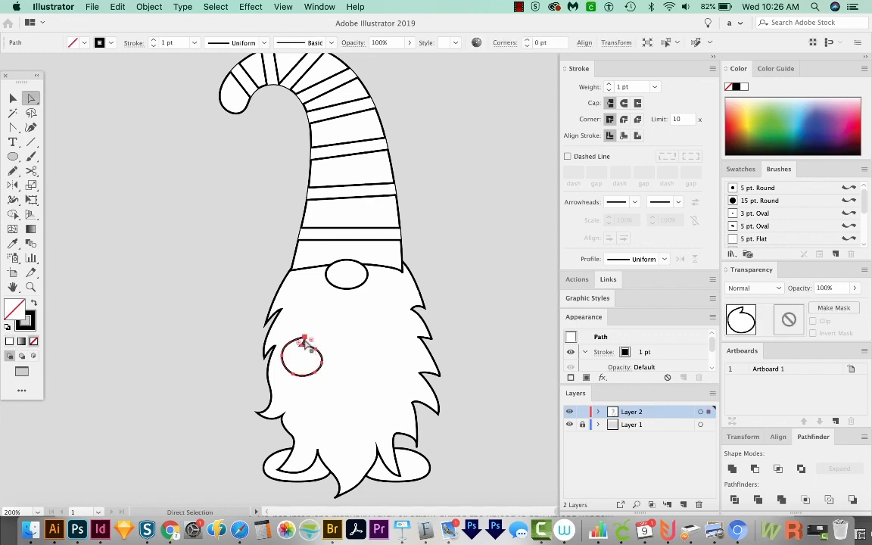
left_click(306, 342)
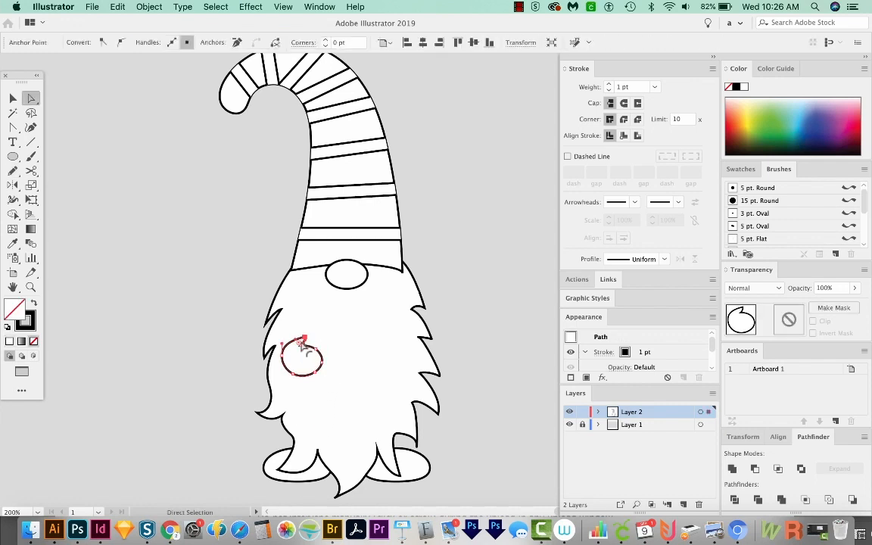
left_click_drag(301, 342, 306, 355)
left_click(314, 365)
left_click_drag(353, 402, 324, 411)
left_click(291, 382, "alt")
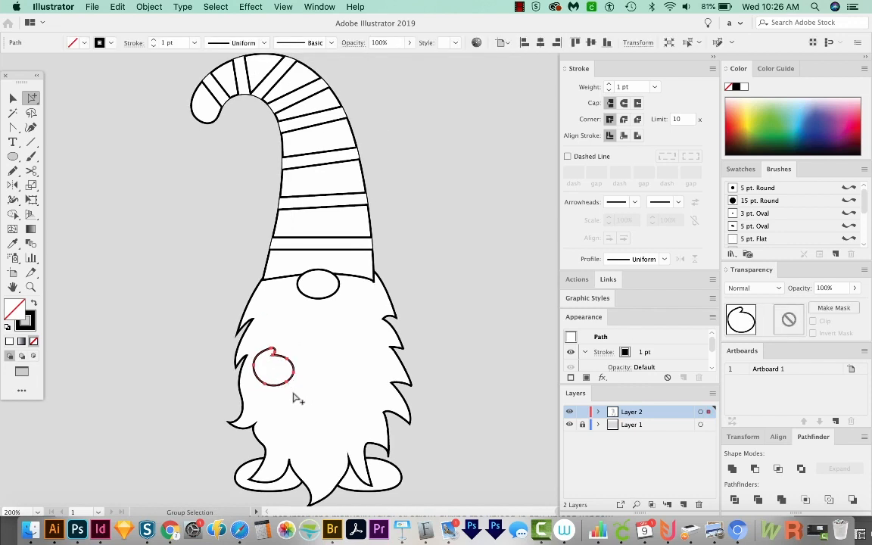
- Reflect a copy of the hand vertically about the nose's centre to make a matching hand on the beard's right side
key("super")
left_click(9, 185)
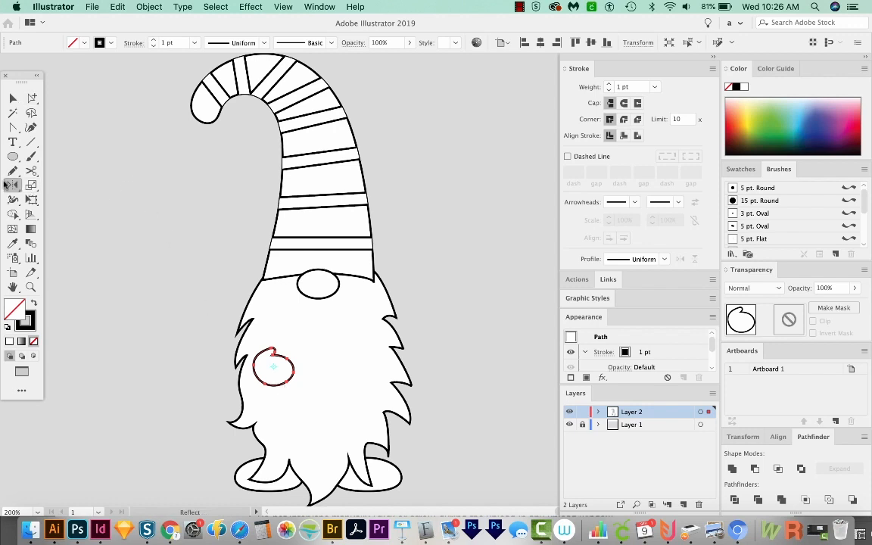
left_click(319, 298, "alt")
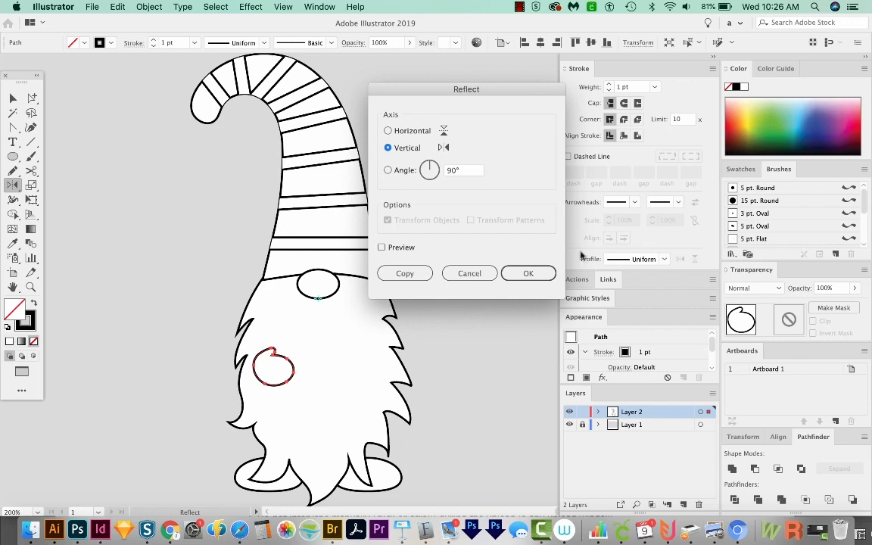
left_click(528, 277)
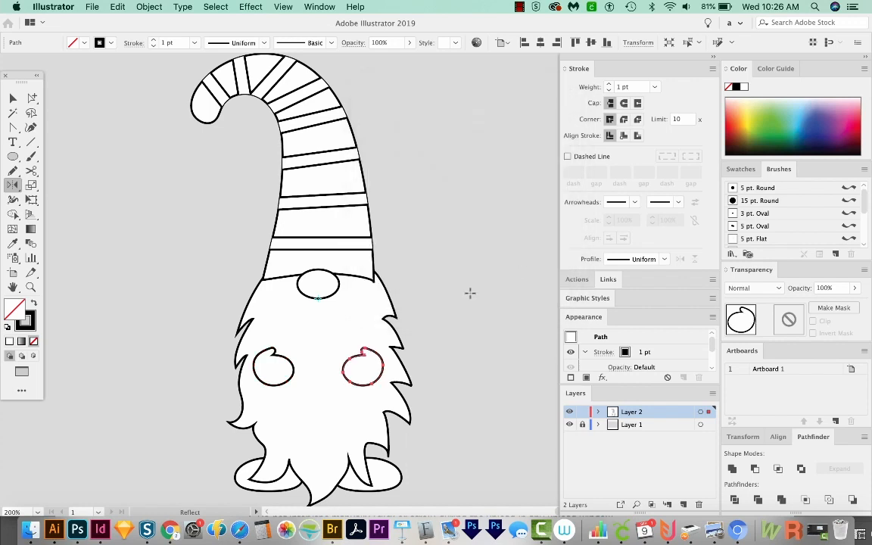
- Draw a tall upright ellipse about 26 pt wide on the empty background left of the gnome, with default white fill and black stroke
left_click_drag(311, 443, 357, 419)
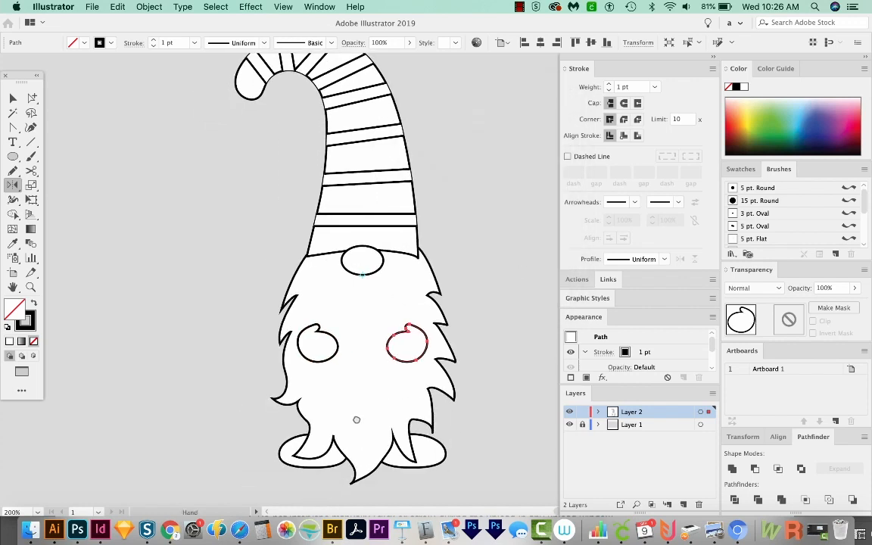
left_click_drag(442, 456, 408, 469)
key("v")
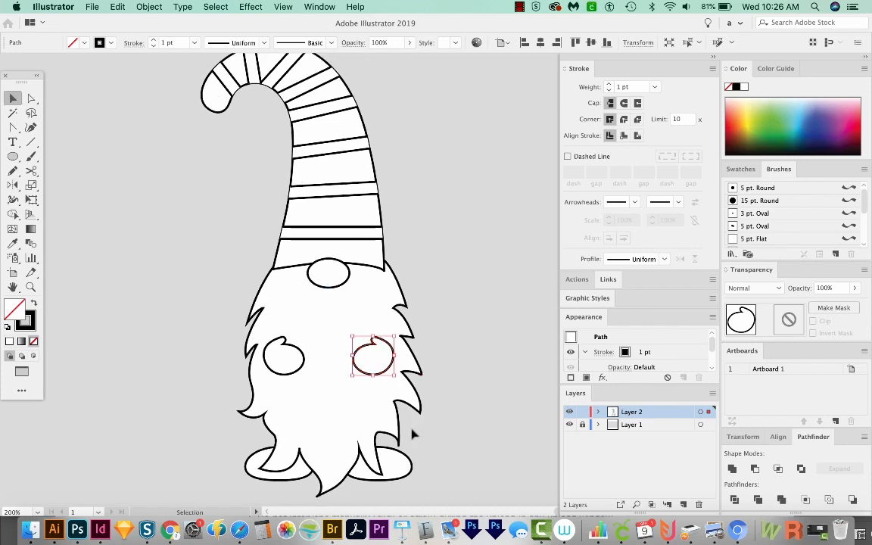
key("super+minus")
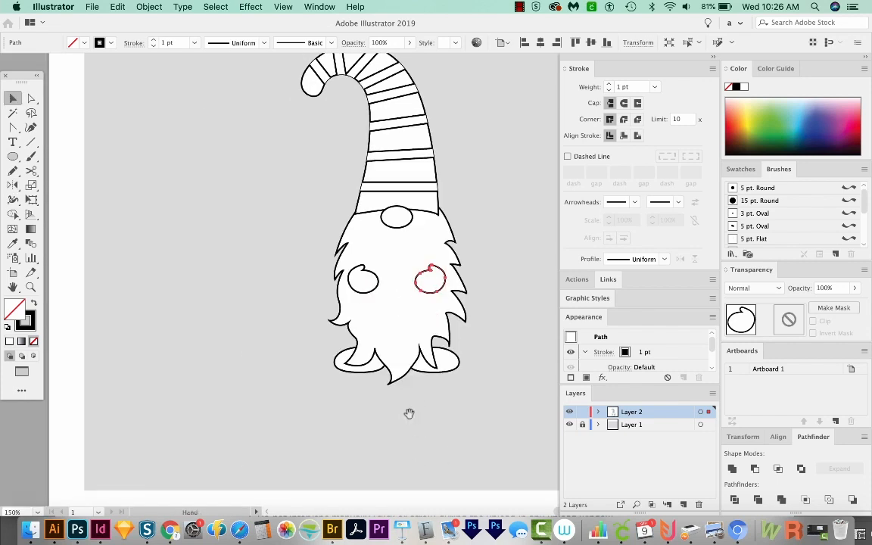
left_click_drag(294, 302, 263, 342)
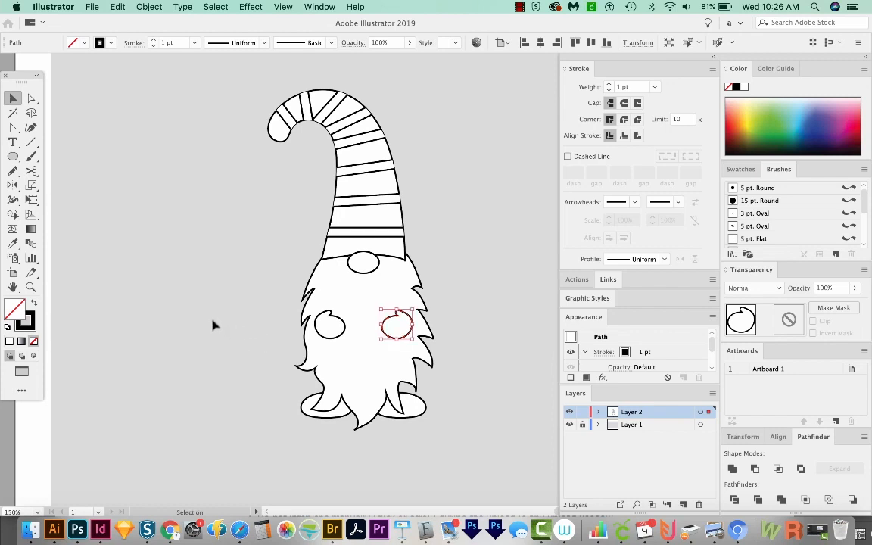
key("l")
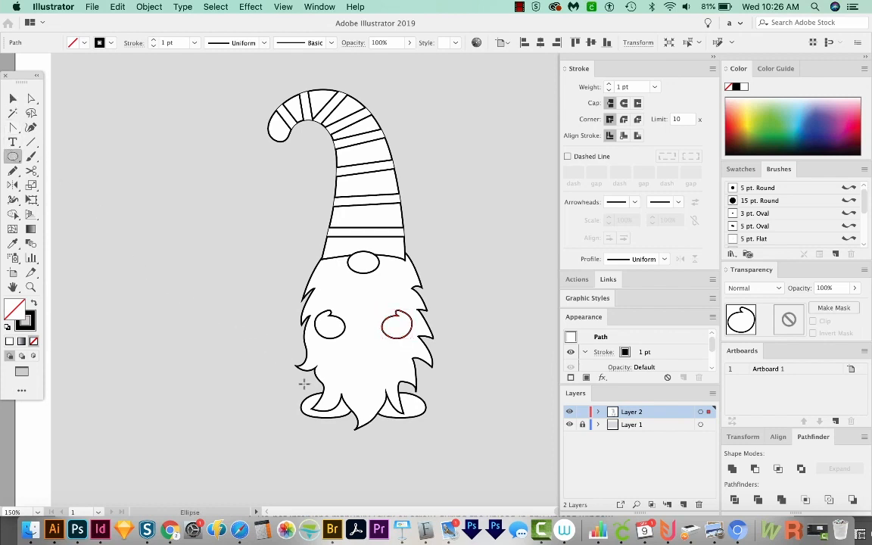
left_click_drag(165, 277, 200, 343)
key("d")
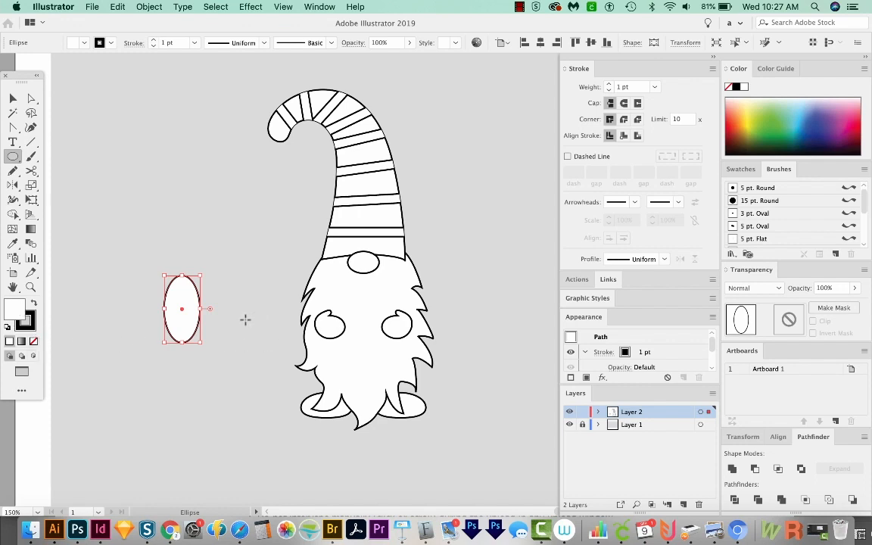
- Paste a copy of the ellipse behind the original and nudge it right so that it overlaps as a second pumpkin segment
key("super")
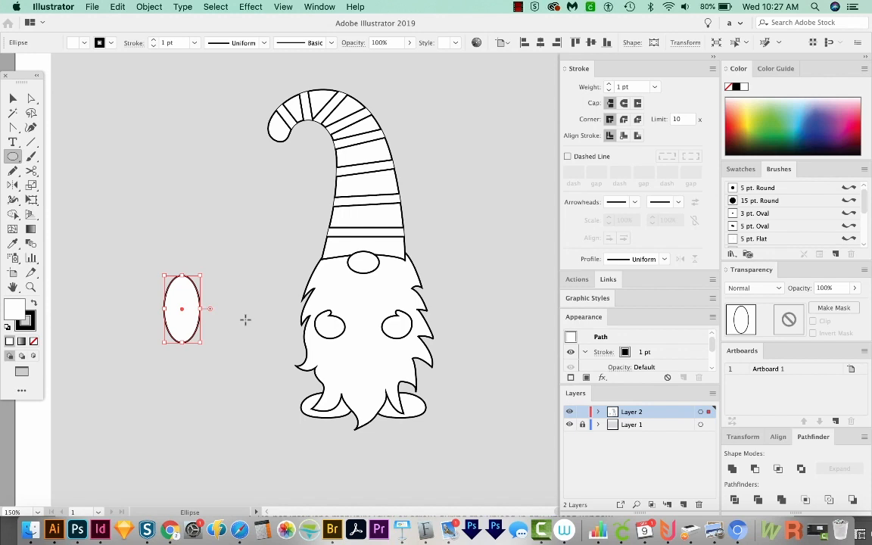
key("shift+Right")
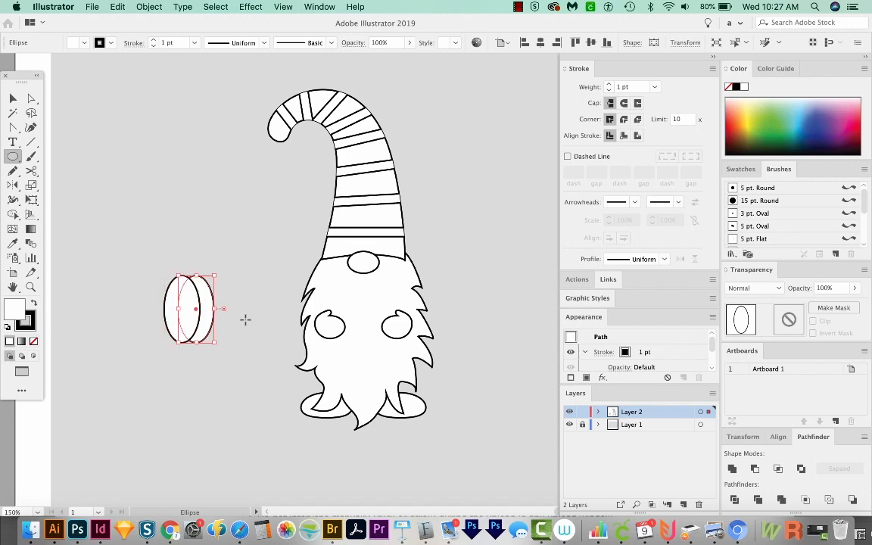
key("Right")
key("Right")
key("Down")
key("Down")
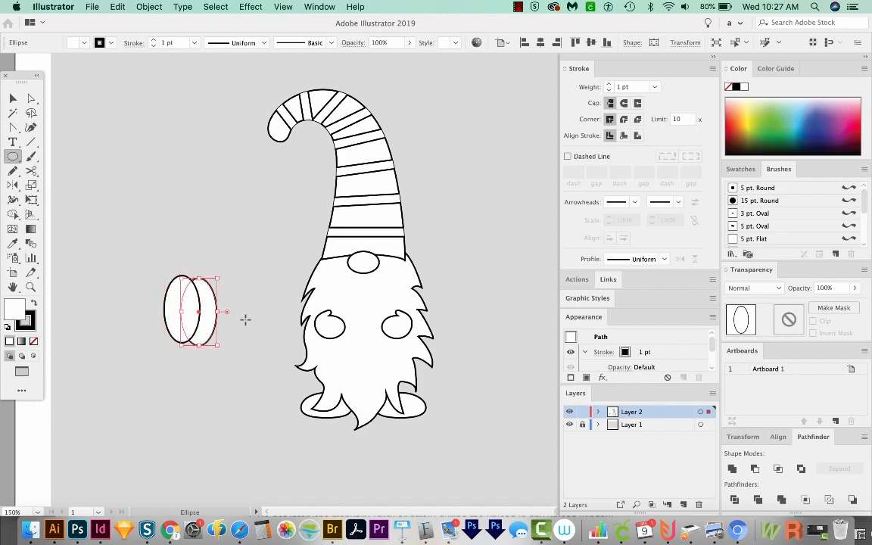
key("Up")
key("Up")
key("Up")
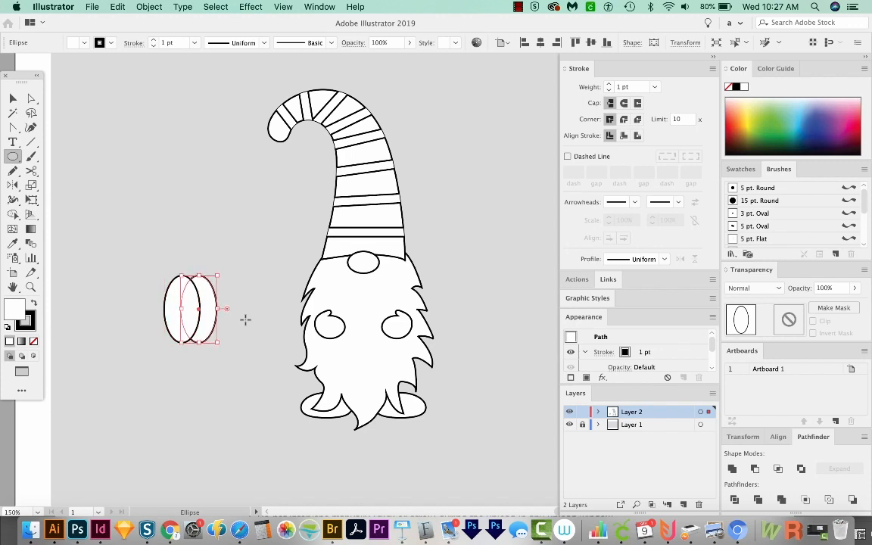
key("Down")
key("Left")
key("Left")
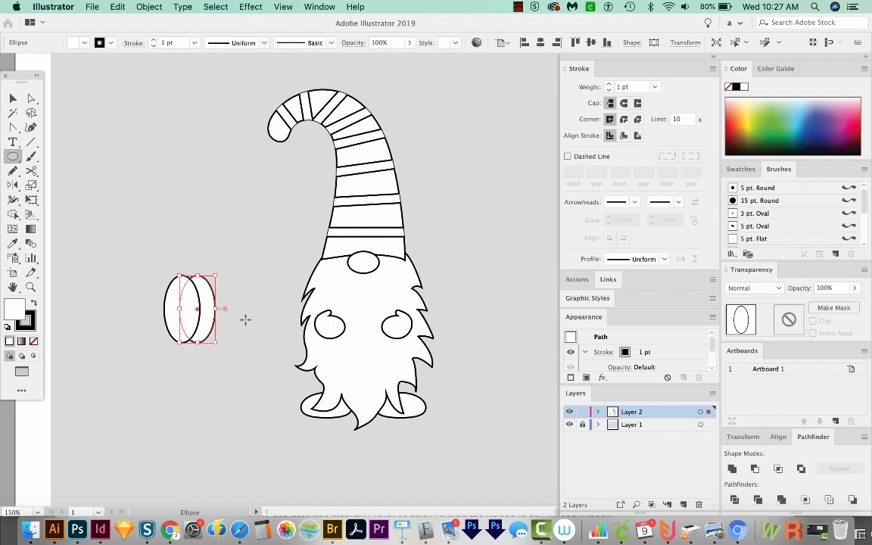
key("Right")
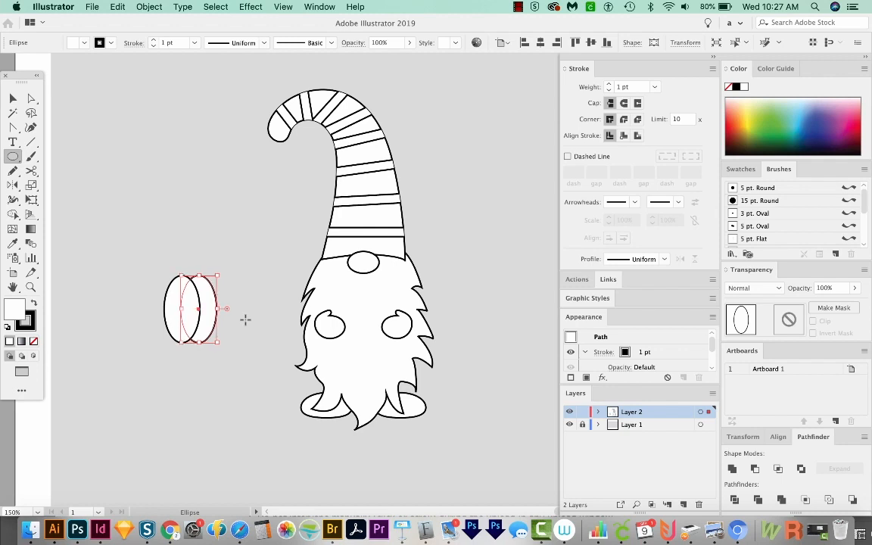
key("Left")
key("Left")
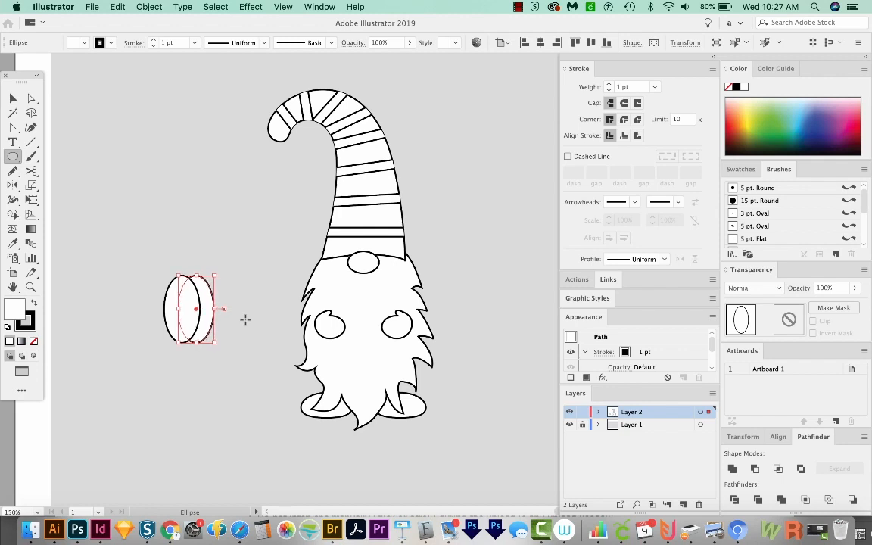
key("Right")
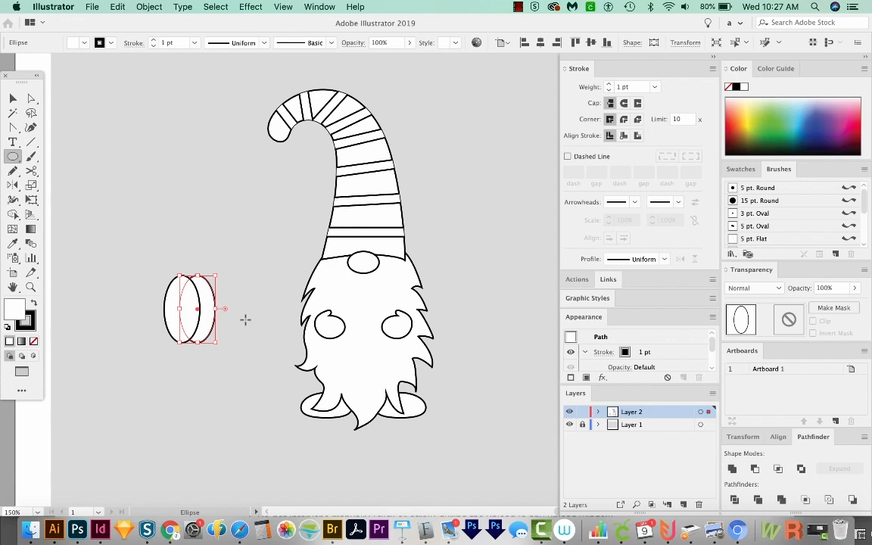
- Paste a third ellipse behind the second and nudge it further right as the outermost pumpkin segment, then deselect it
key("super")
key("Right")
key("Right")
key("Right")
key("Right")
key("Right")
key("Right")
key("Right")
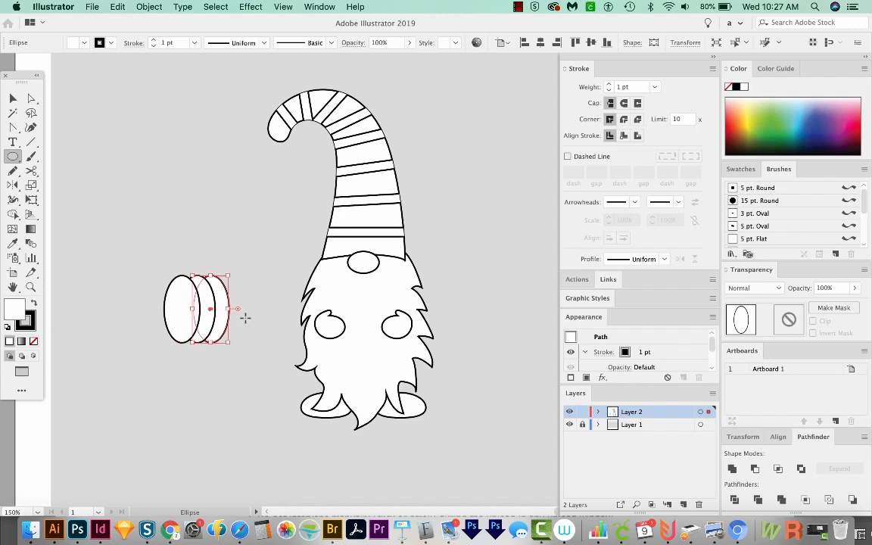
key("super+shift+a")
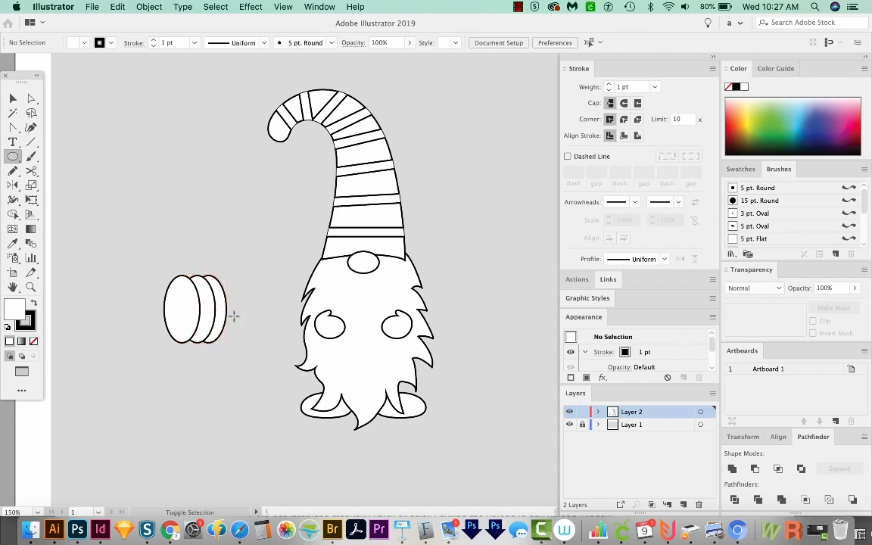
- Shorten the outermost right ellipse slightly from both its top and bottom ends
left_click_drag(238, 356, 252, 358)
key("v")
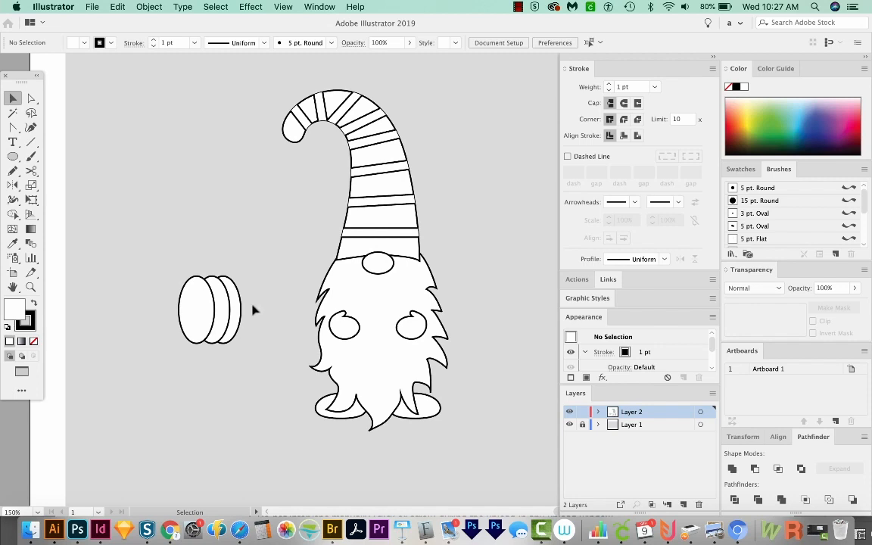
left_click(217, 287)
left_click_drag(223, 275, 224, 277)
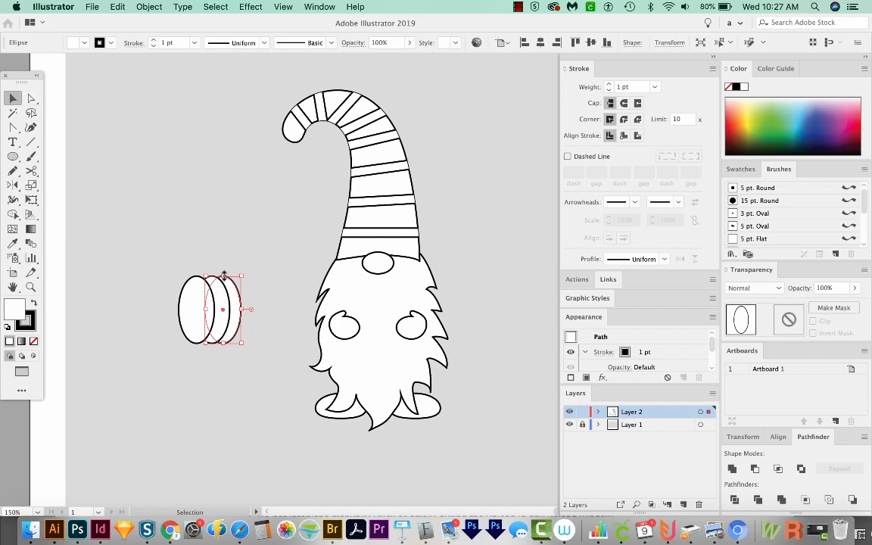
left_click_drag(224, 275, 225, 282)
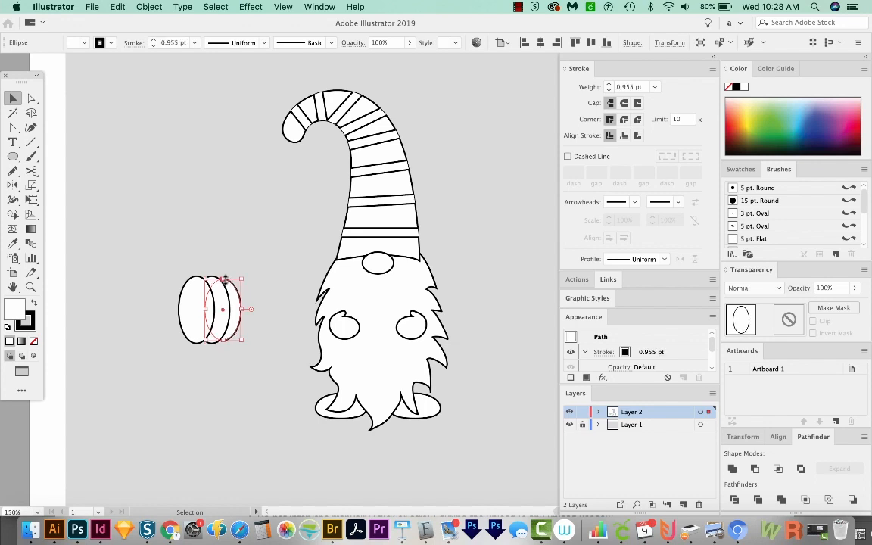
- Reflect copies of the two right ellipses vertically about the front ellipse's centre to complete the pumpkin's left side
left_click(295, 301)
scroll(295, 303, "left", 3)
left_click(243, 287)
key("a")
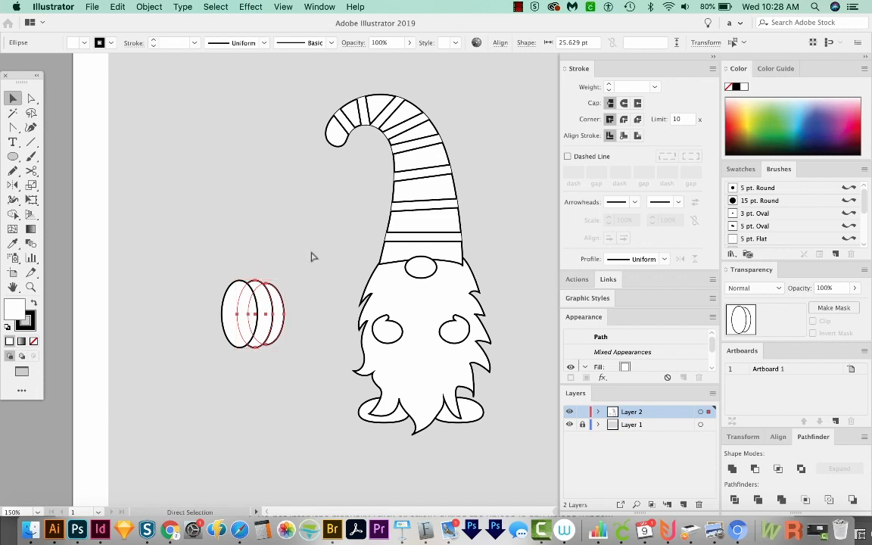
key("v")
key("o")
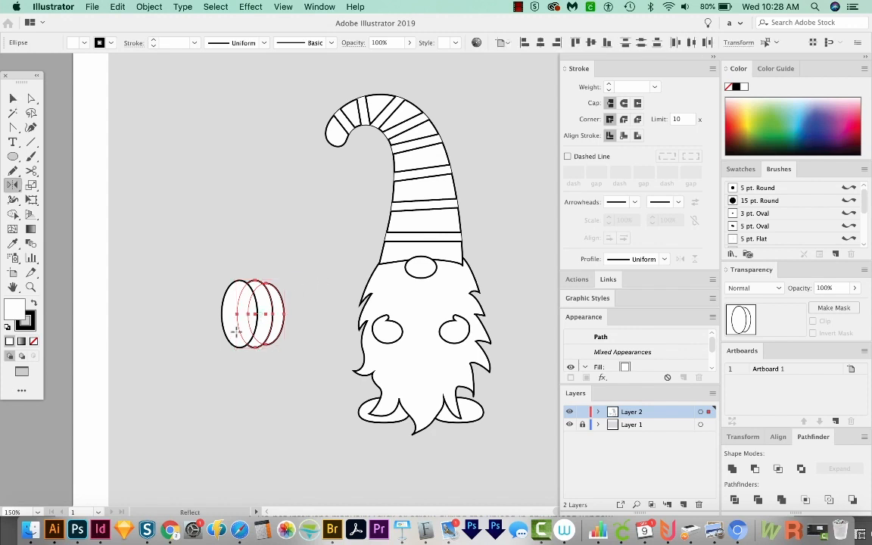
left_click(239, 280, "alt")
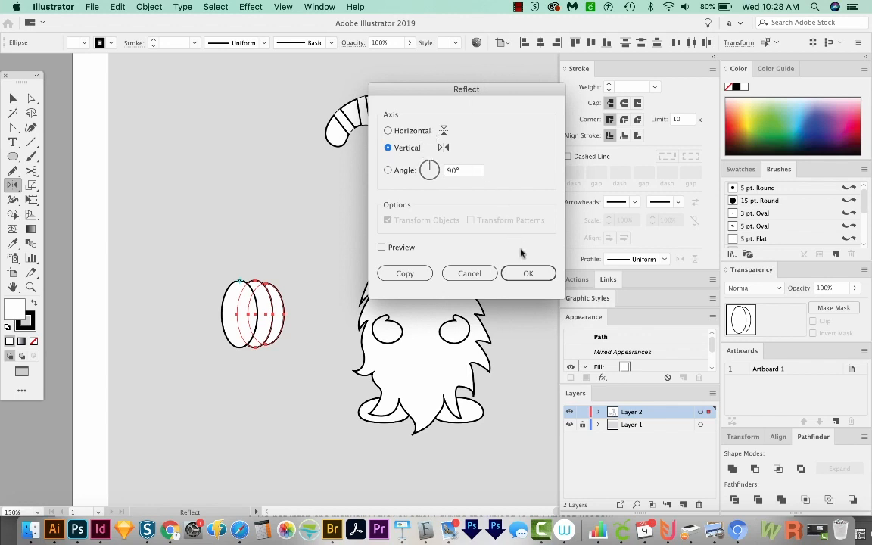
left_click(529, 273)
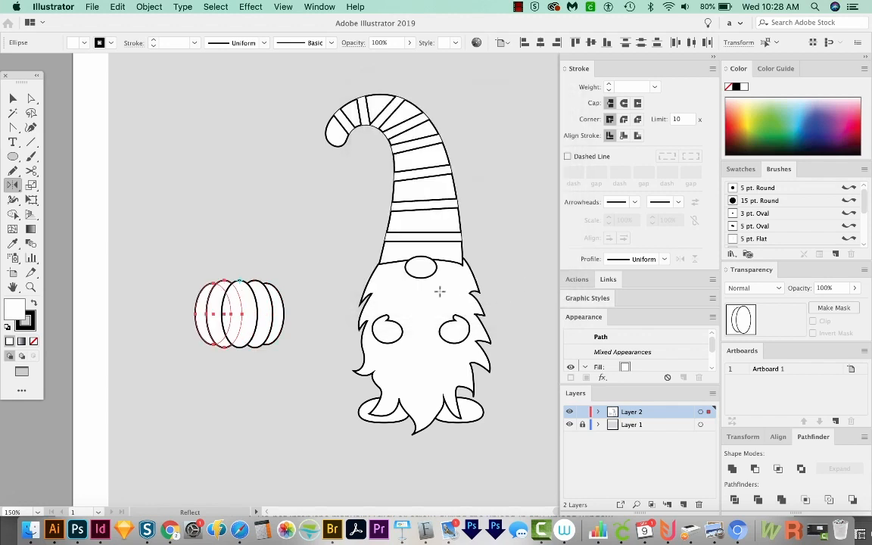
left_click(214, 376, "super")
left_click_drag(223, 376, 229, 374)
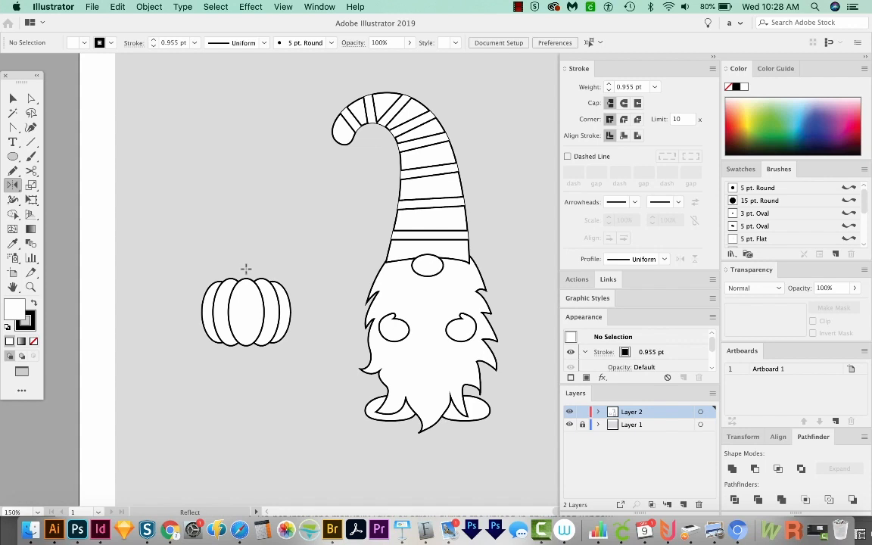
key("n")
mouse_move(241, 278)
left_mouse_down()
mouse_move(248, 263)
mouse_move(242, 284)
left_mouse_up()
key("z")
left_click_drag(313, 244, 145, 356)
key("space")
mouse_move(262, 312)
left_mouse_down()
mouse_move(70, 345)
mouse_move(37, 295)
left_mouse_up()
key("Delete")
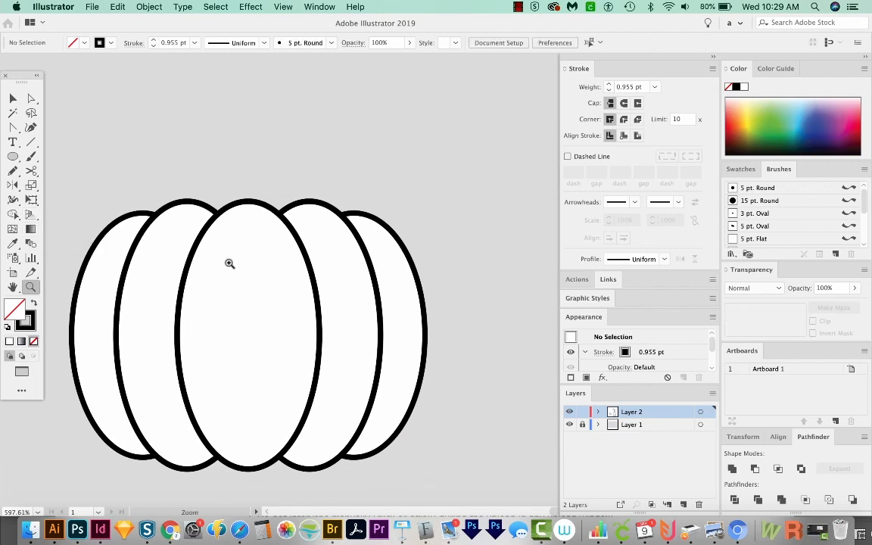
- Draw a closed stem with curved sides and a wider, arched top over the pumpkin's top centre using the Pen tool
key("p")
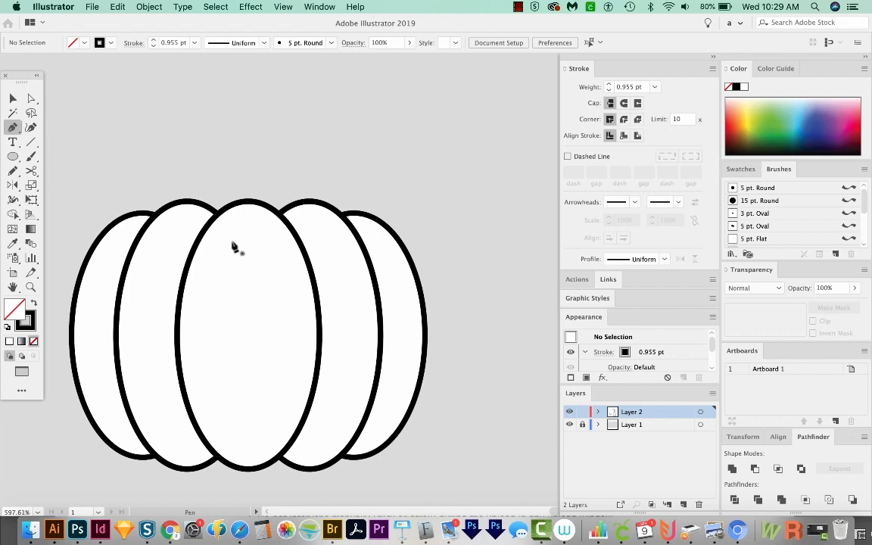
left_click(226, 241)
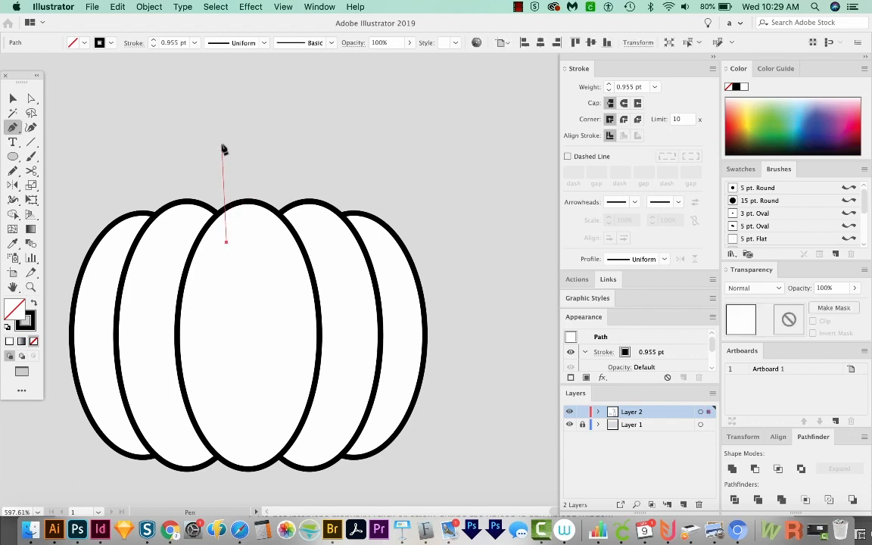
left_click_drag(222, 144, 209, 125)
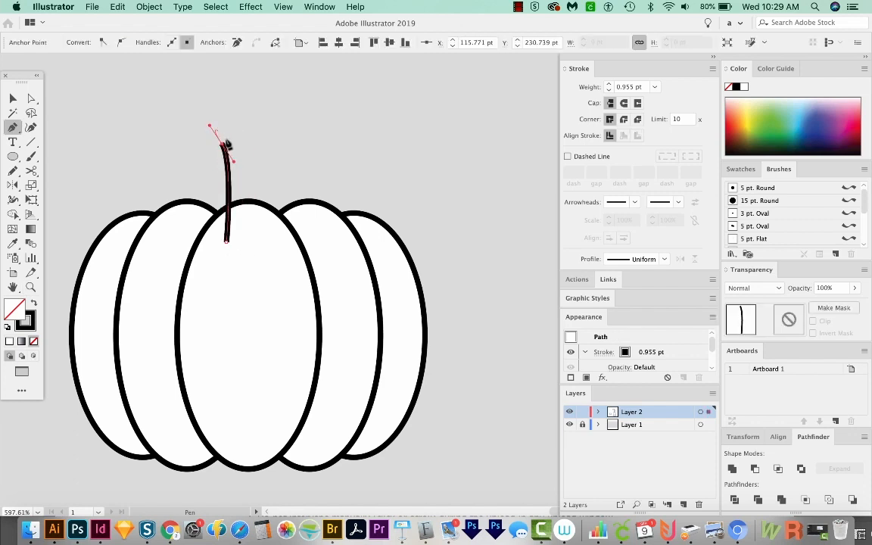
left_click(222, 144)
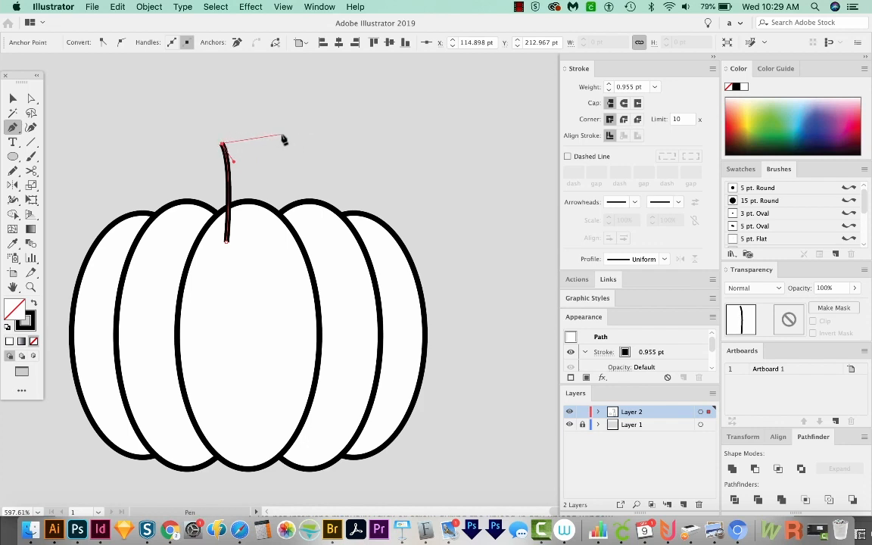
left_click_drag(291, 134, 321, 148)
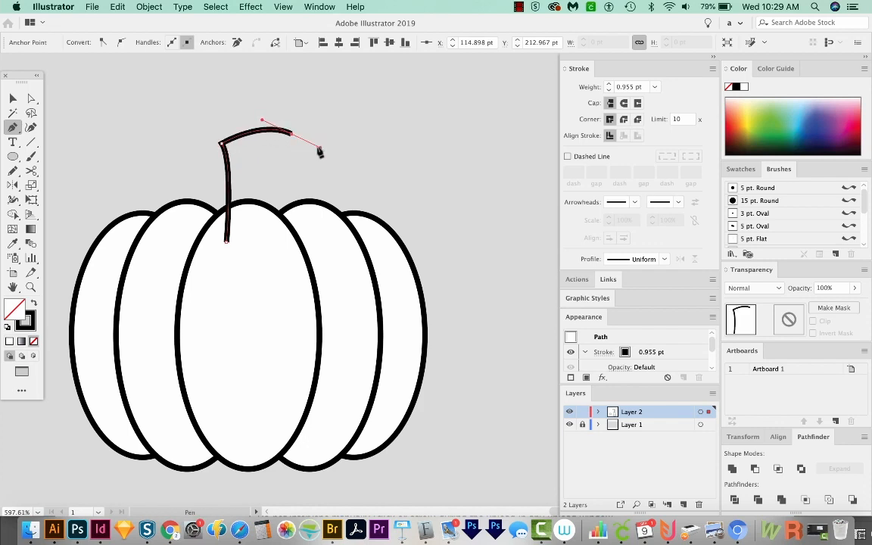
left_click(292, 134)
left_click(273, 241)
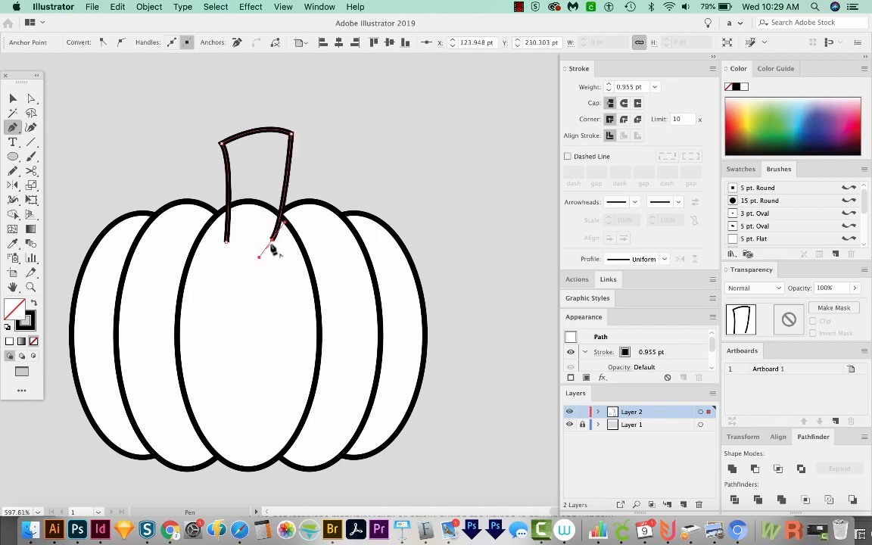
left_click(226, 242)
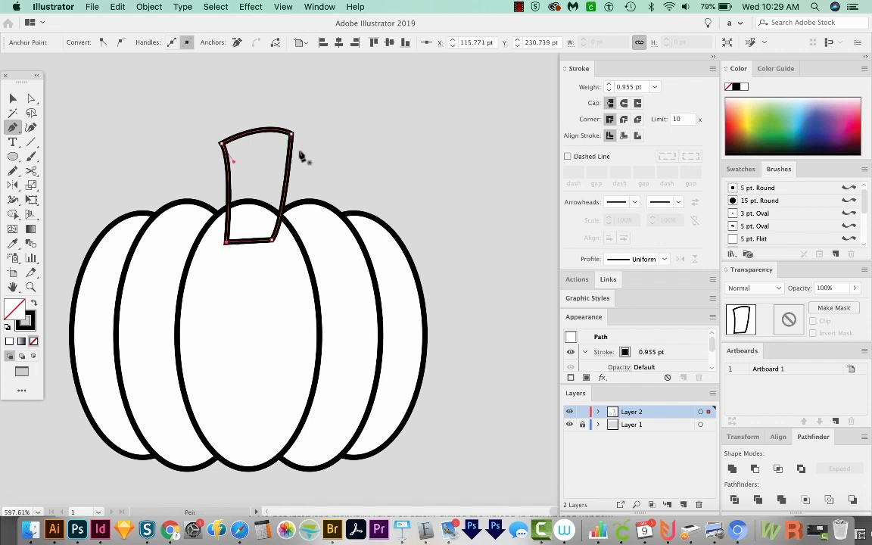
- Give the pumpkin stem the default white fill and 1 pt black stroke, and send it behind the pumpkin segments
key("d")
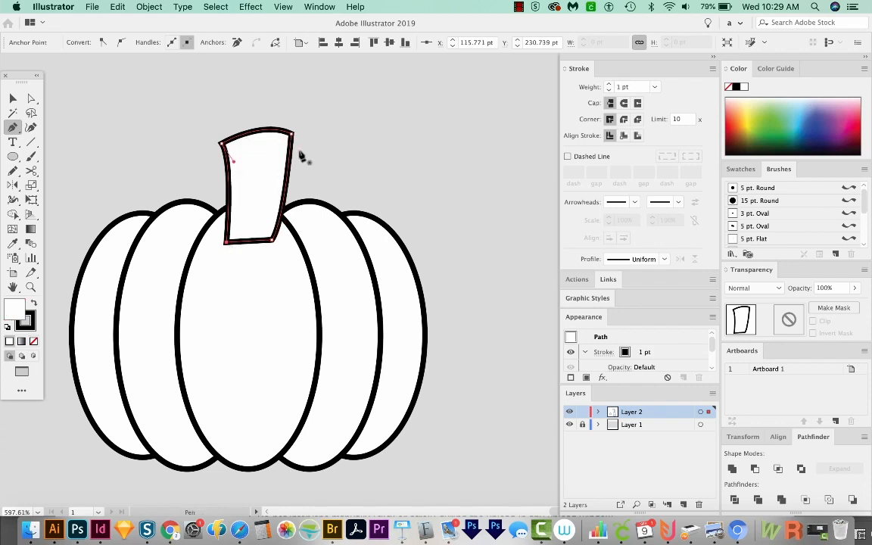
left_click(13, 99)
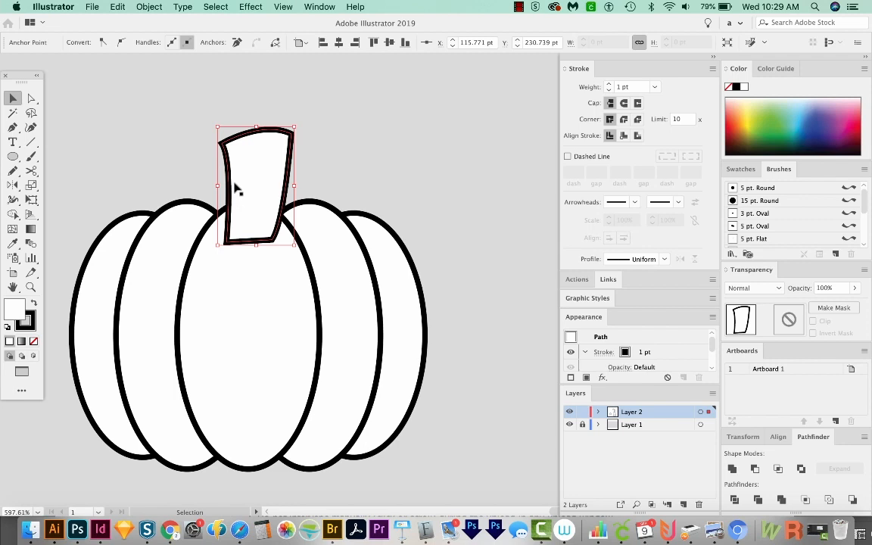
key("super+shift+bracketleft")
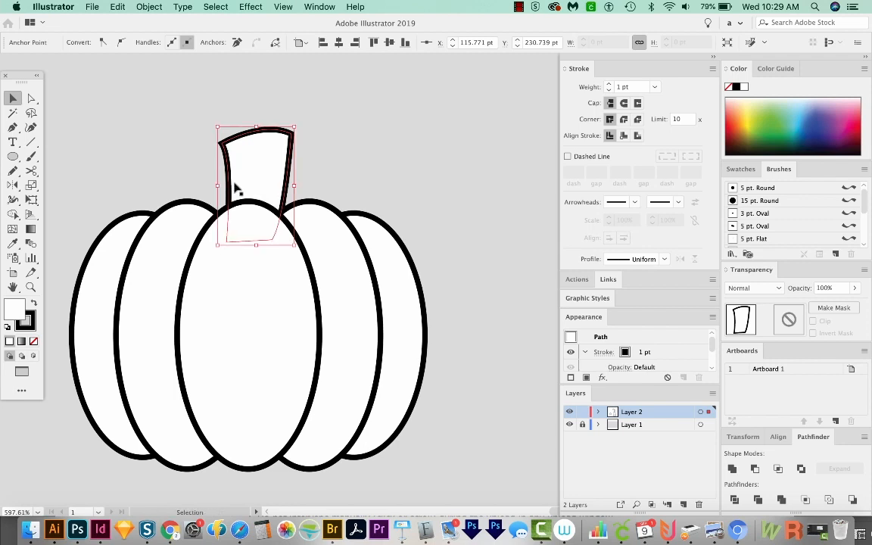
- Shift the stem slightly left and rotate it a few degrees counterclockwise with Free Transform, then deselect it
key("a")
left_click_drag(261, 165, 255, 164)
key("e")
left_click_drag(329, 125, 326, 121)
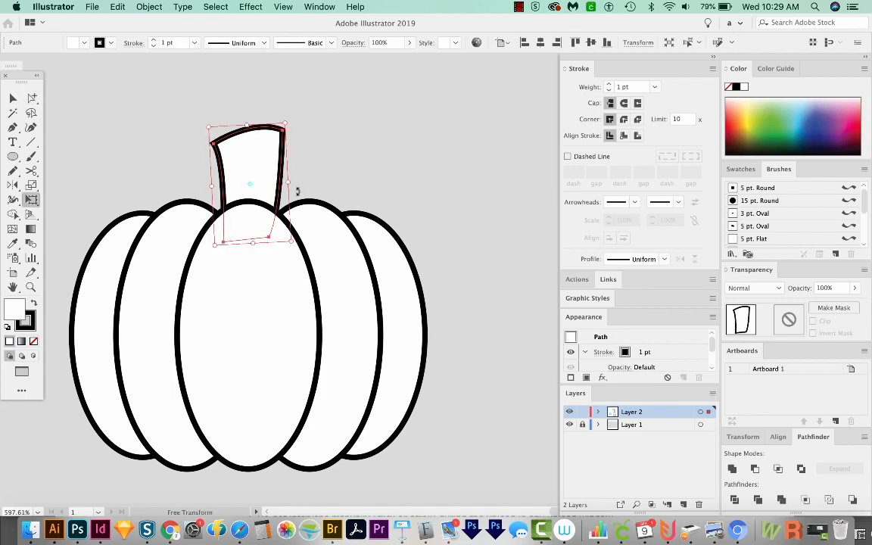
key("super+shift+a")
key("space")
left_click_drag(309, 269, 306, 277)
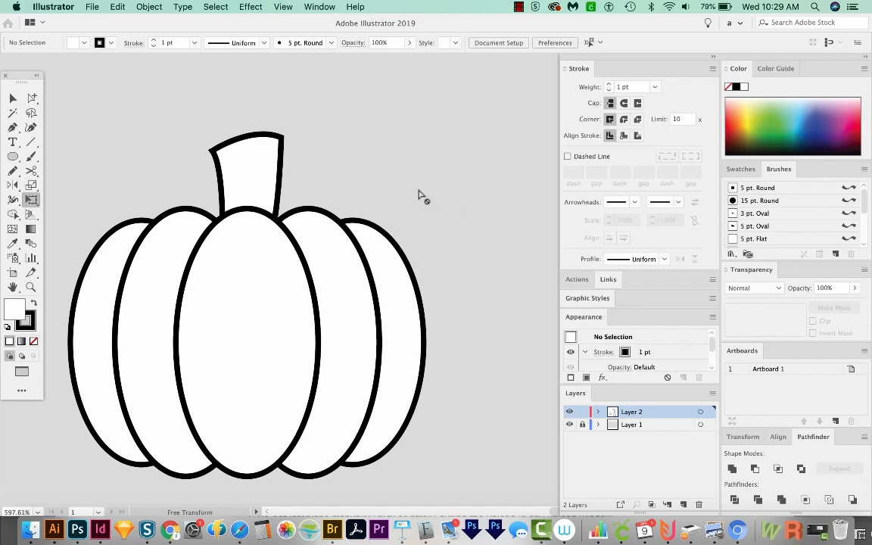
- Draw a curly two-loop vine rising to the right from the stem's base with the Pencil tool, and redraw its smaller loop rounder
key("n")
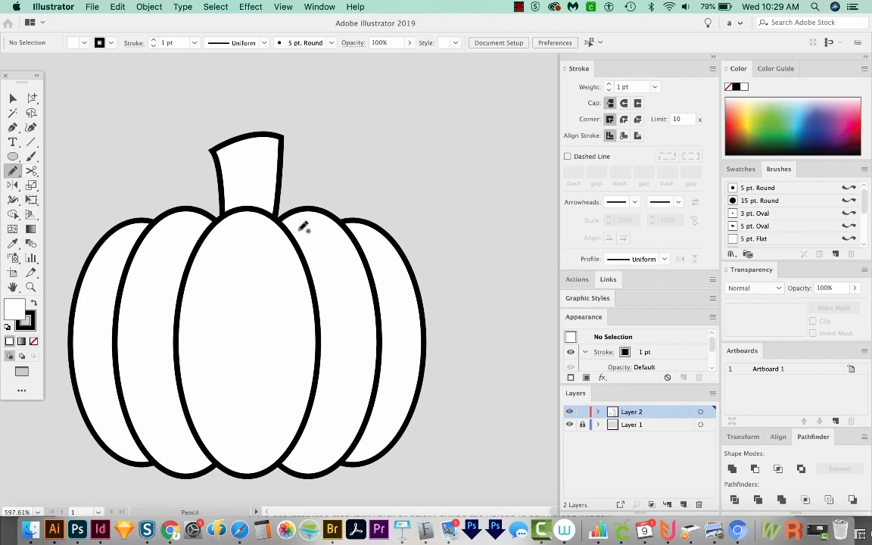
mouse_move(281, 217)
left_mouse_down()
mouse_move(320, 181)
mouse_move(319, 190)
mouse_move(310, 180)
mouse_move(320, 160)
mouse_move(343, 150)
mouse_move(384, 162)
mouse_move(375, 182)
mouse_move(345, 173)
mouse_move(347, 153)
mouse_move(405, 132)
left_mouse_up()
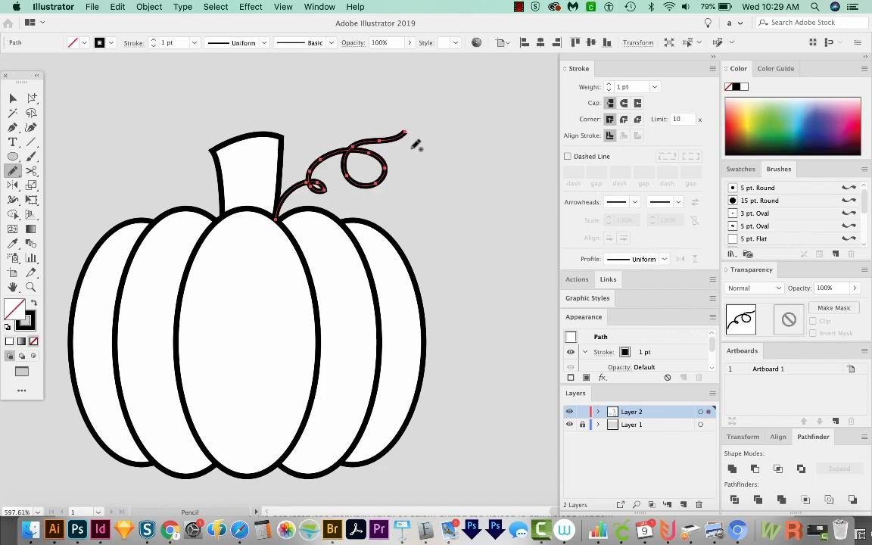
key("a")
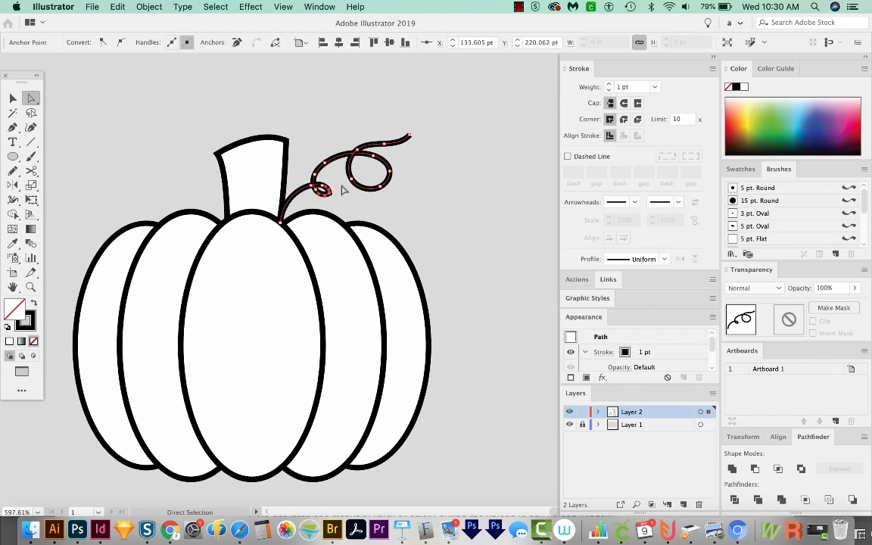
key("n")
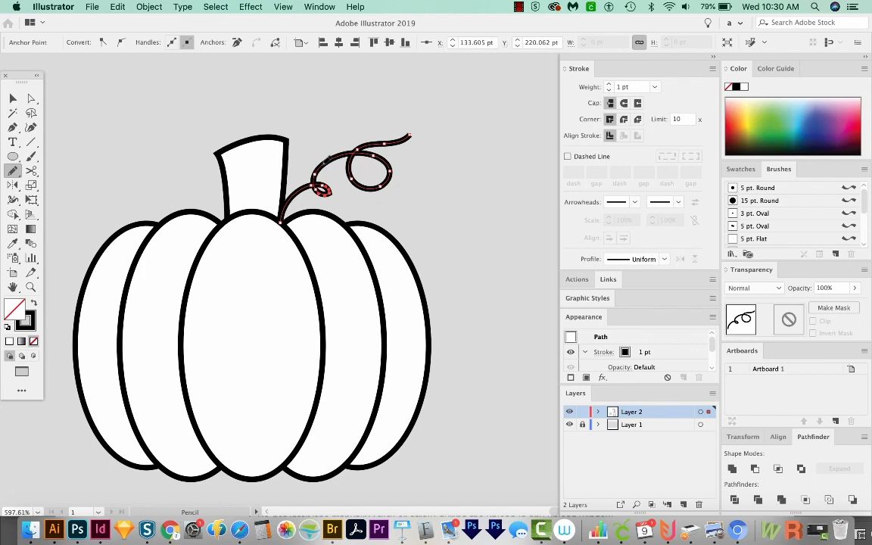
mouse_move(315, 191)
left_mouse_down()
mouse_move(323, 205)
mouse_move(342, 199)
mouse_move(340, 189)
mouse_move(317, 183)
left_mouse_up()
left_click_drag(304, 185, 303, 187)
- Select all pumpkin segments, the stem and the vine, and group them
key("super+minus")
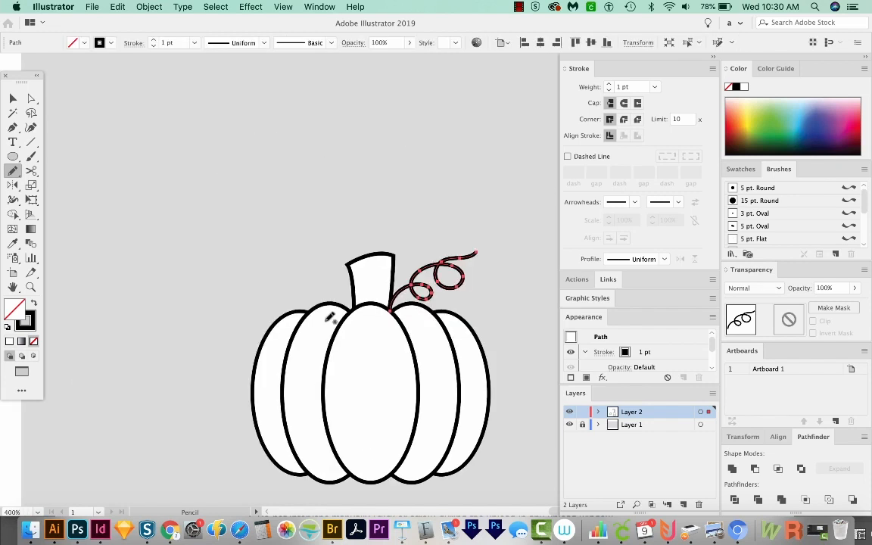
key("super+minus")
key("super+minus")
key("super+minus")
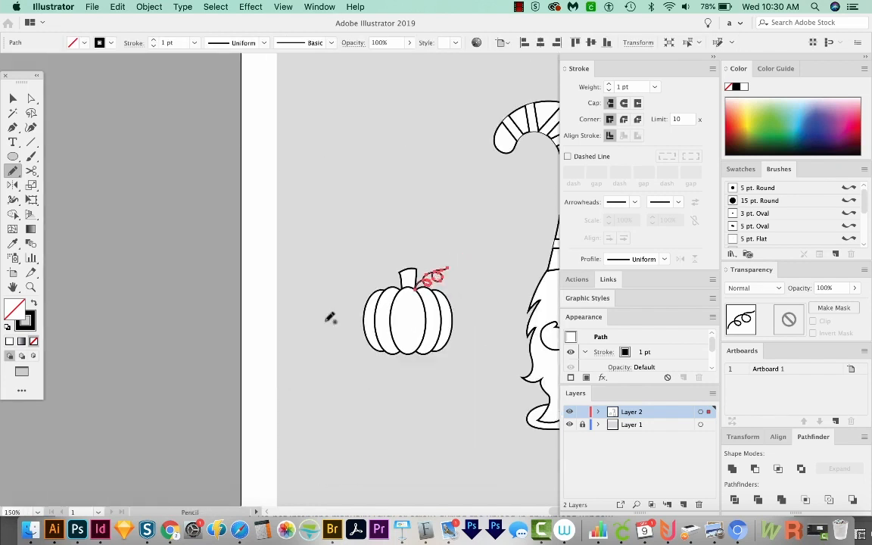
scroll(330, 318, "right", 5)
scroll(330, 318, "down", 1)
key("v")
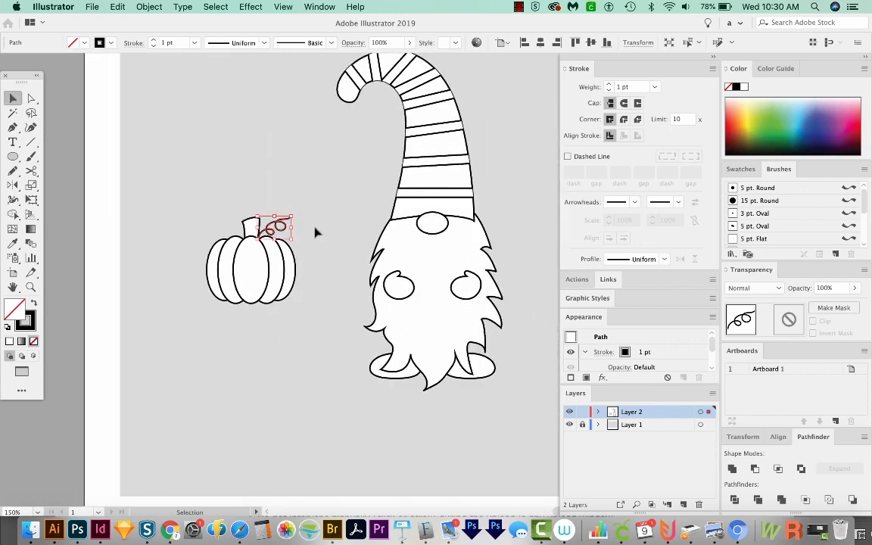
left_click_drag(321, 191, 189, 314)
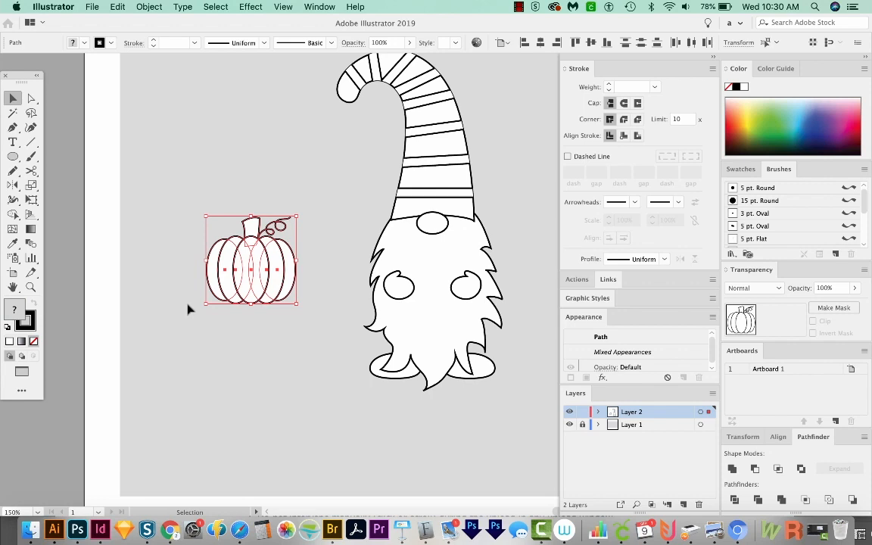
key("super+g")
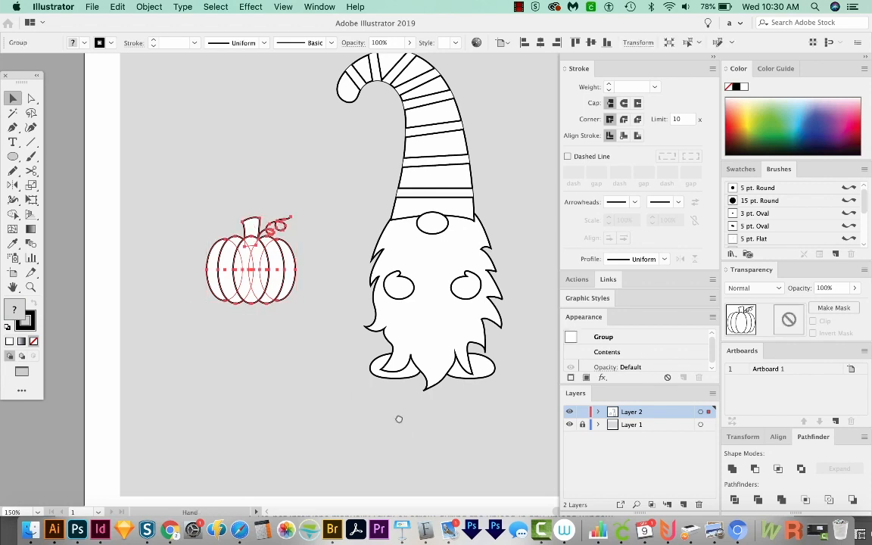
- Move the grouped pumpkin onto the gnome's beard between the hands and scale it down slightly in proportion
left_click_drag(399, 419, 279, 398)
left_click(193, 262)
left_click_drag(135, 252, 317, 266)
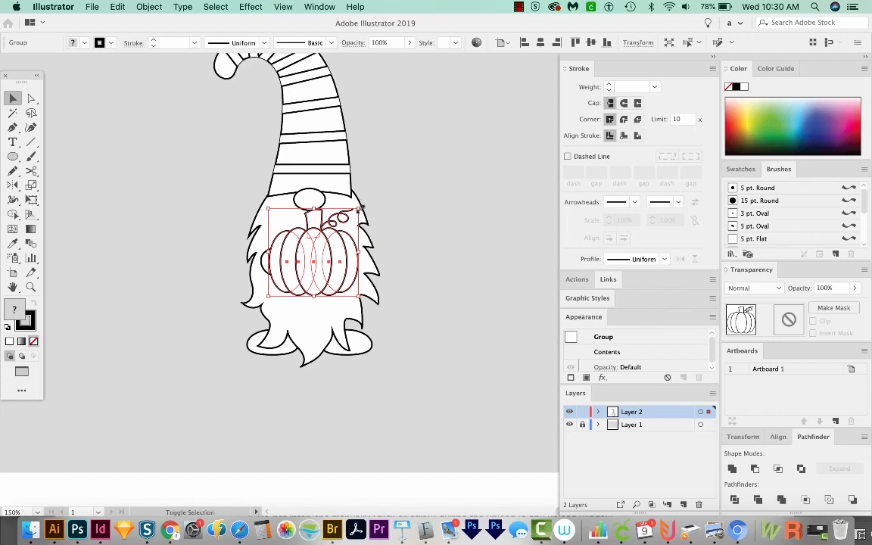
mouse_move(362, 207)
left_mouse_down()
mouse_move(329, 215)
mouse_move(349, 219)
left_mouse_up()
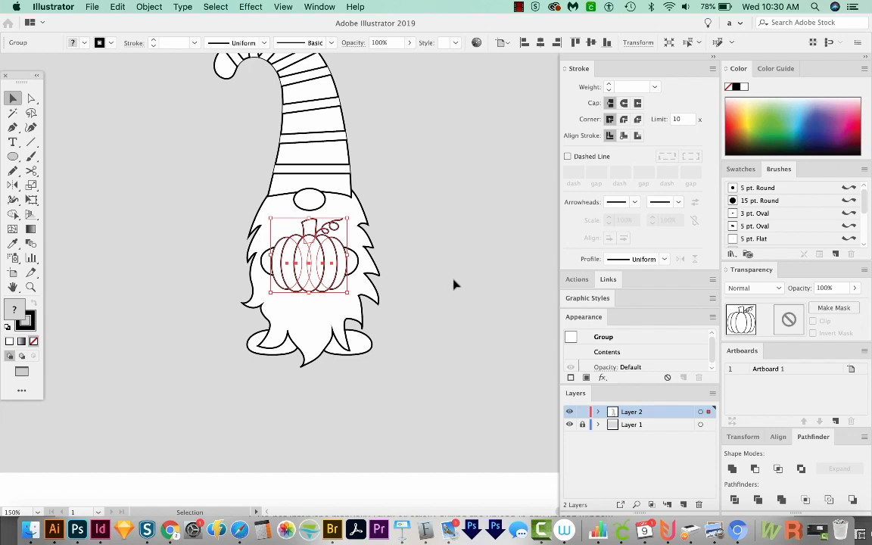
- Send the pumpkin group backward until it sits behind both of the gnome's hands, then deselect it
key("a")
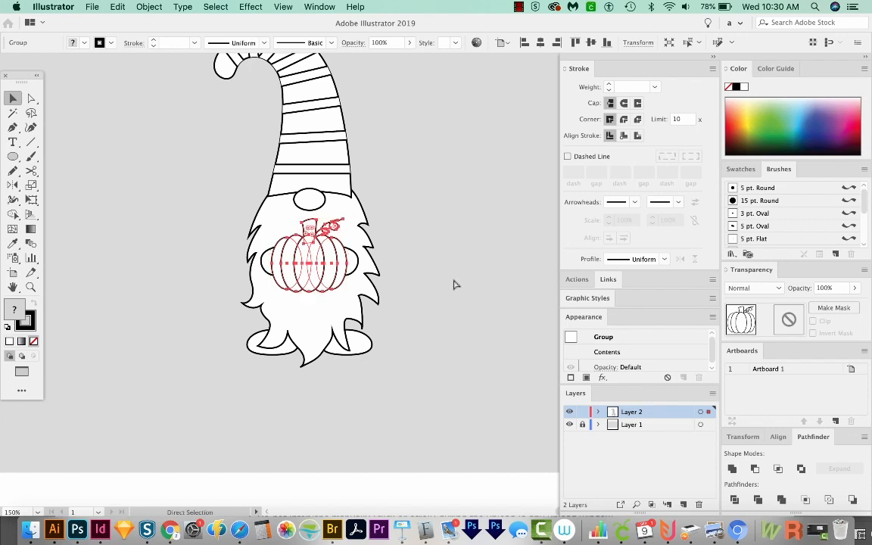
key("super+[")
key("v")
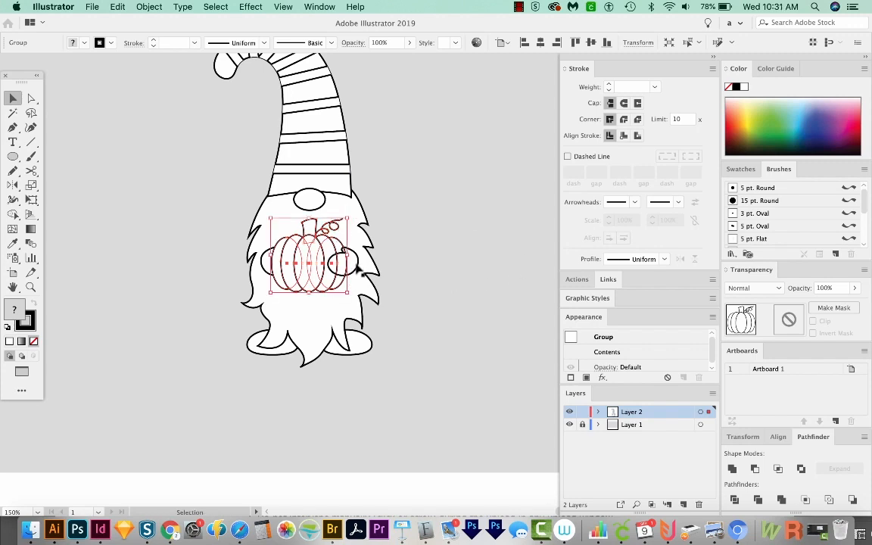
key("a")
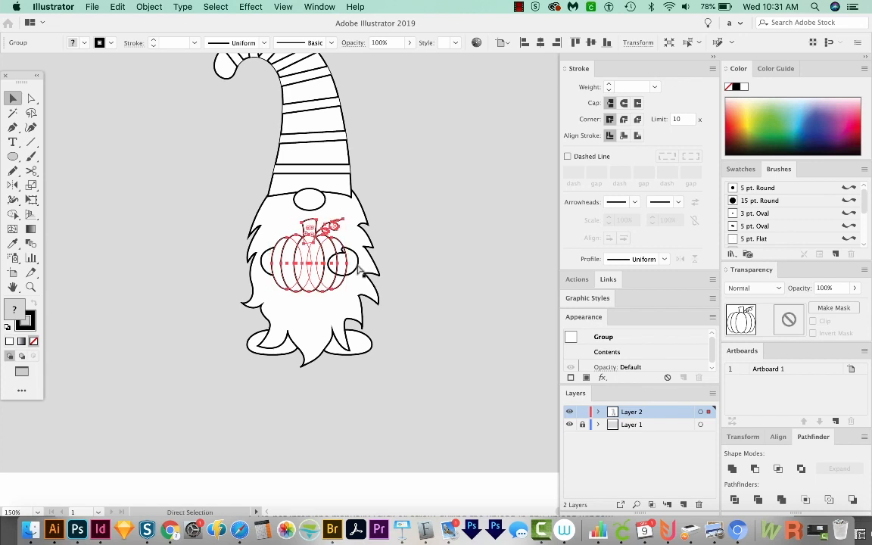
key("v")
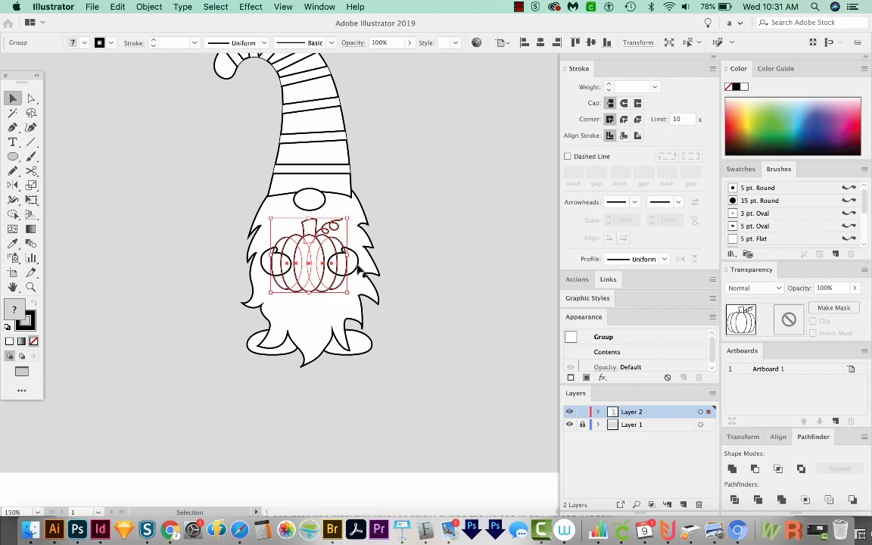
left_click(421, 352)
key("space")
left_click_drag(400, 235, 436, 271)
key("space")
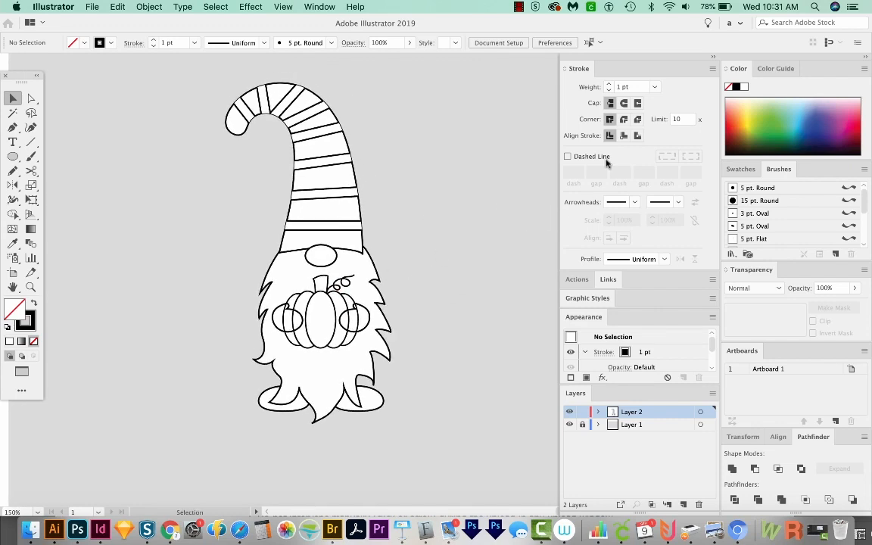
- Open the Seasons swatch library from the Nature collection, place it beside the gnome and make its panel taller
left_click(743, 171)
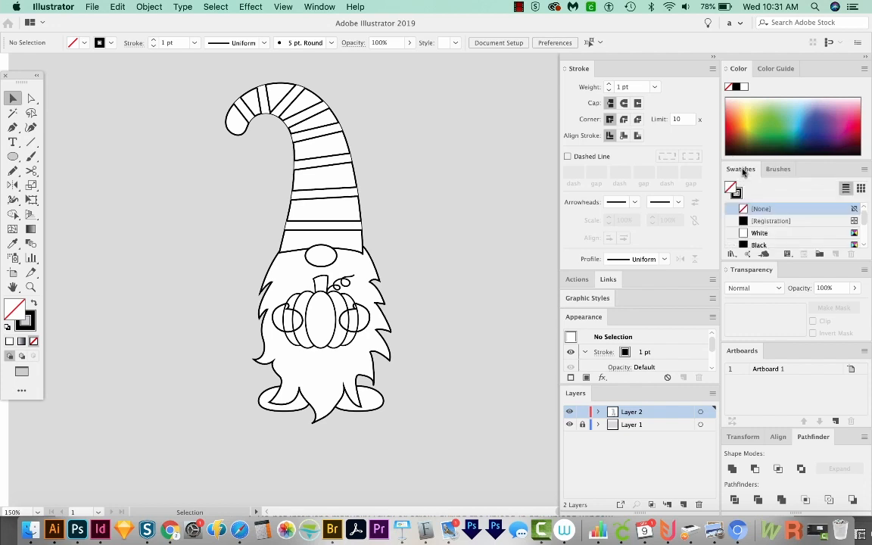
left_click(865, 169)
mouse_move(759, 413)
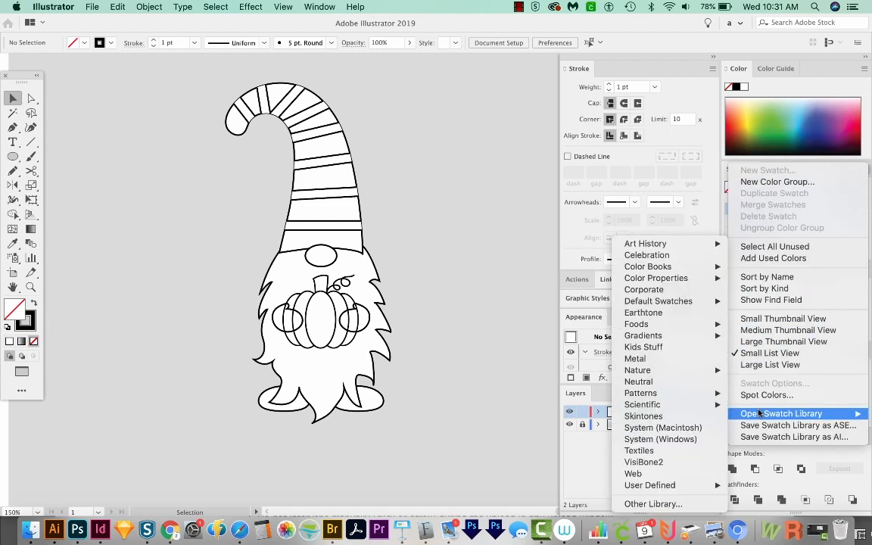
mouse_move(661, 373)
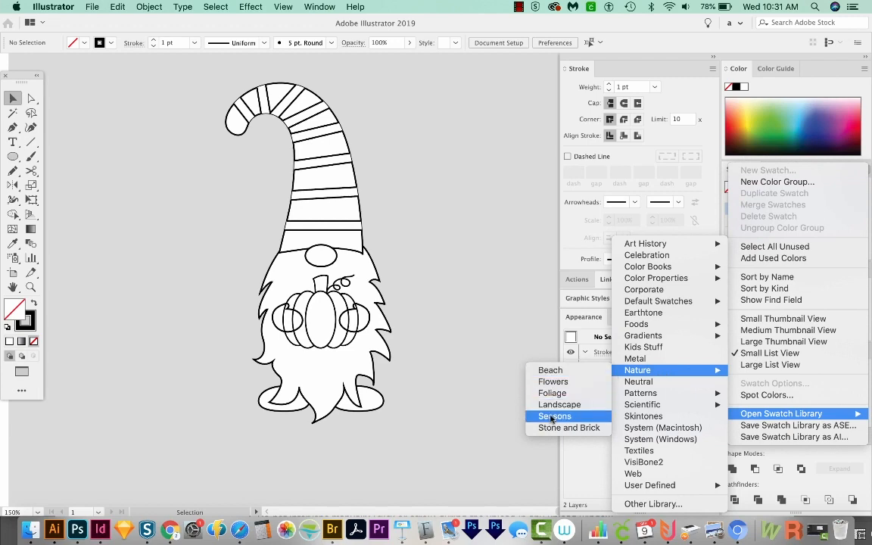
left_click(554, 417)
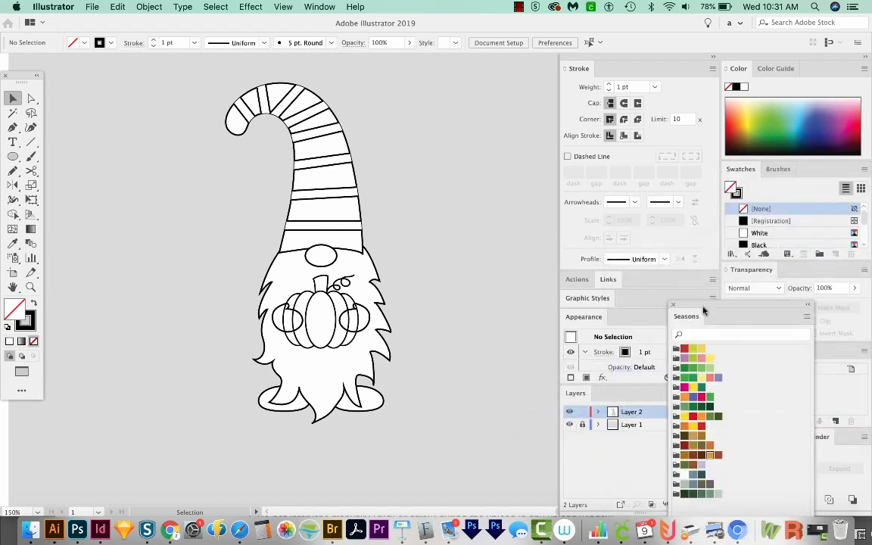
left_click_drag(705, 307, 446, 59)
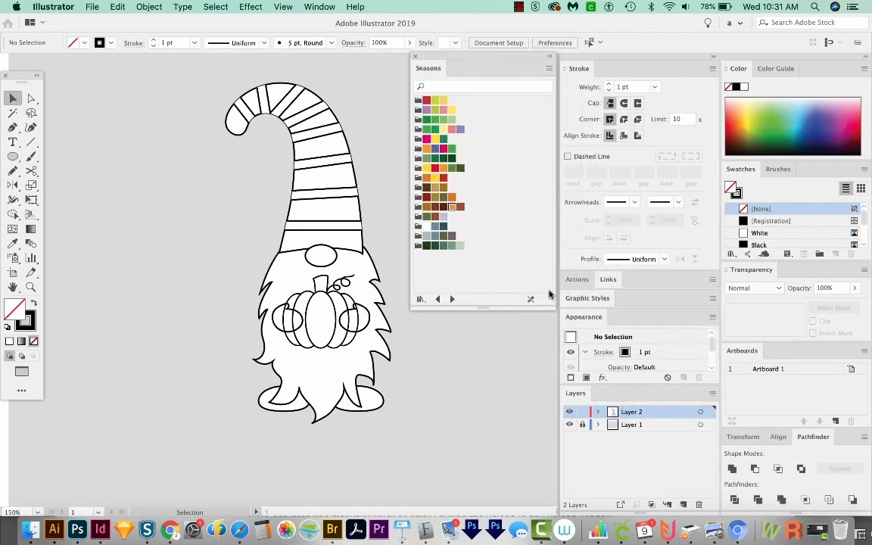
left_click_drag(544, 304, 535, 366)
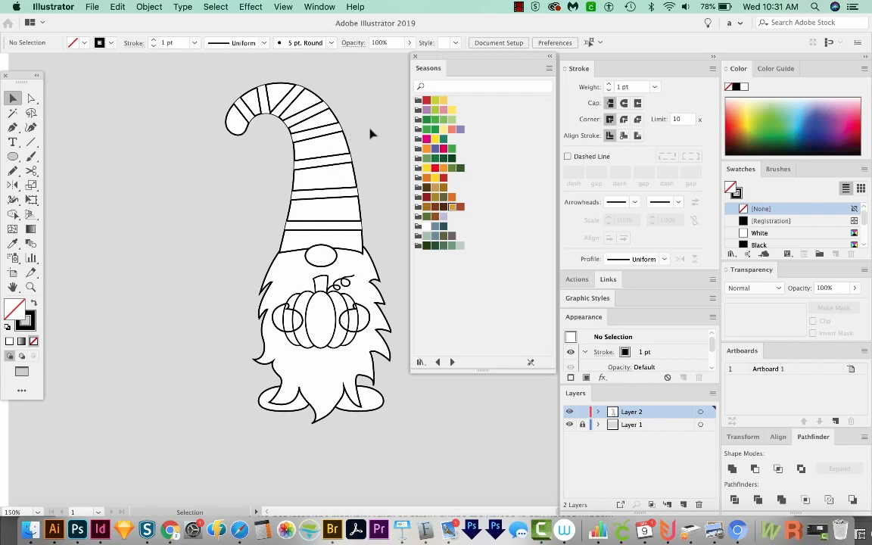
- Give both of the gnome's hands the default white fill and black stroke so they cover the pumpkin, then deselect them
left_click(369, 316)
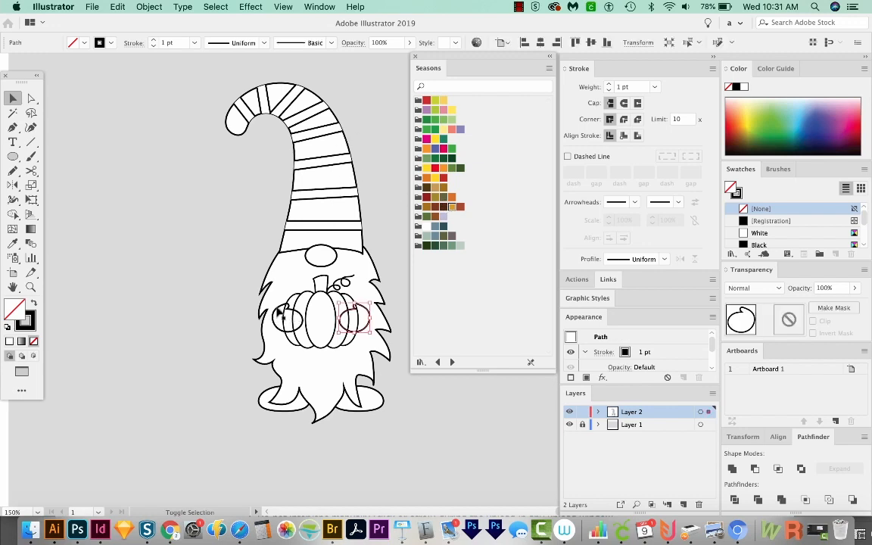
left_click(278, 312, "shift")
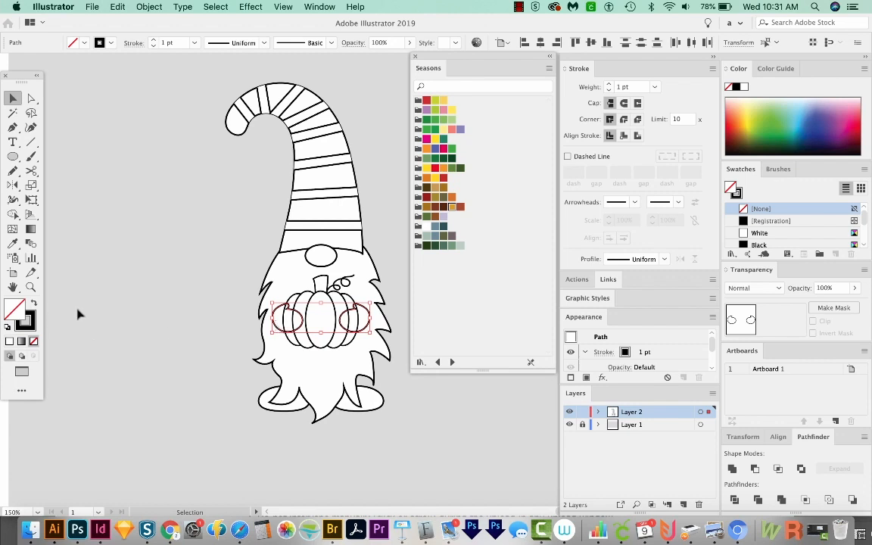
key("d")
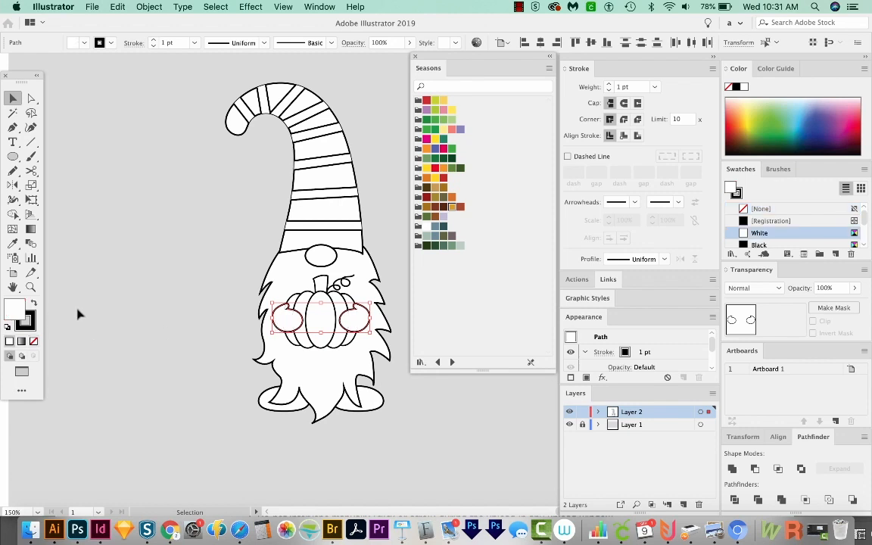
left_click(381, 229)
key("space")
left_click_drag(360, 269, 346, 277)
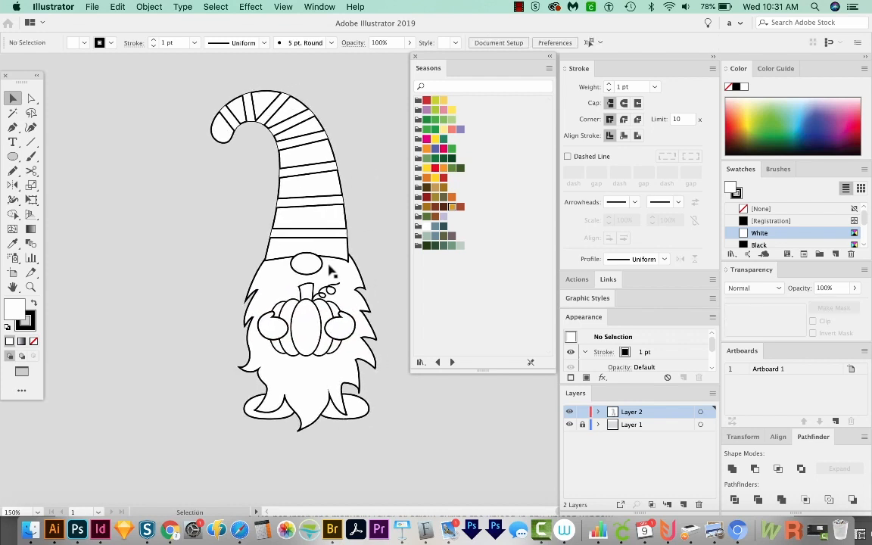
- Fill the gnome's hat with the golden-orange swatch from the Seasons library, keeping the black stroke and leaving fill active
left_click_drag(306, 231, 272, 231)
left_click(278, 191)
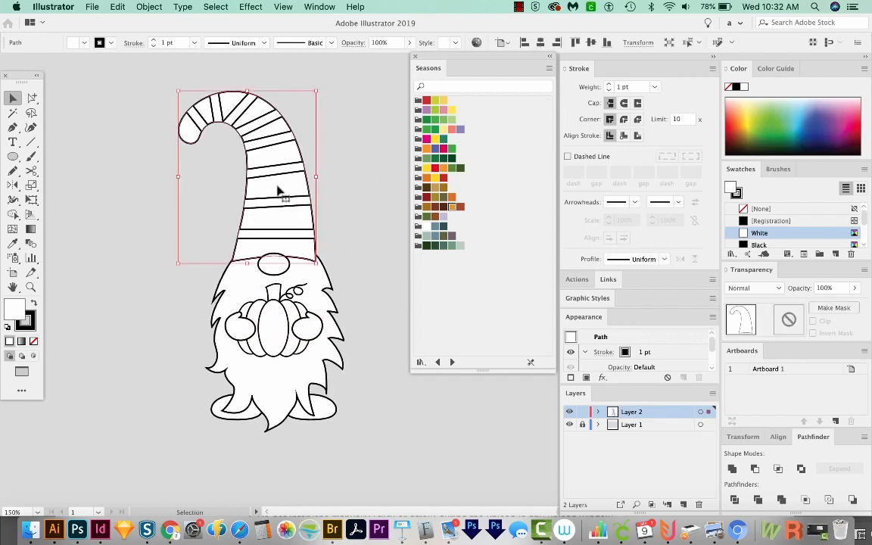
left_click(452, 210)
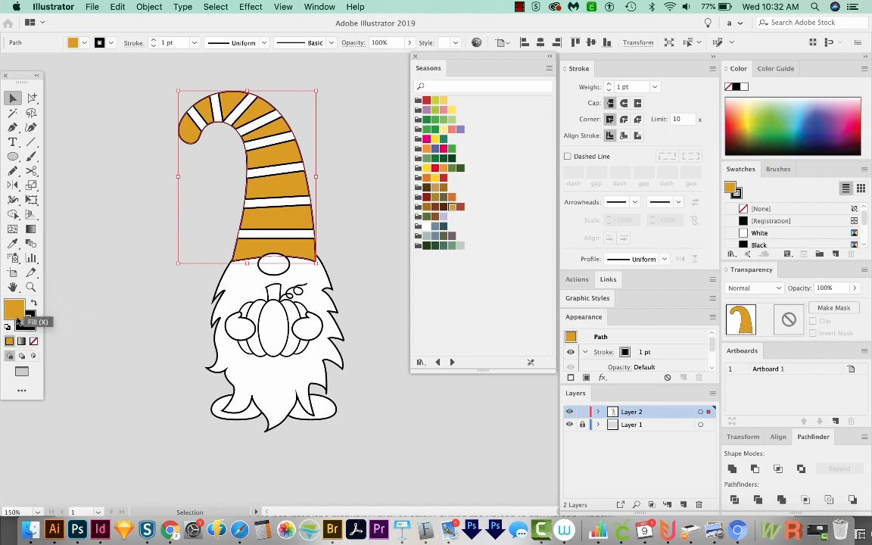
left_click(27, 321)
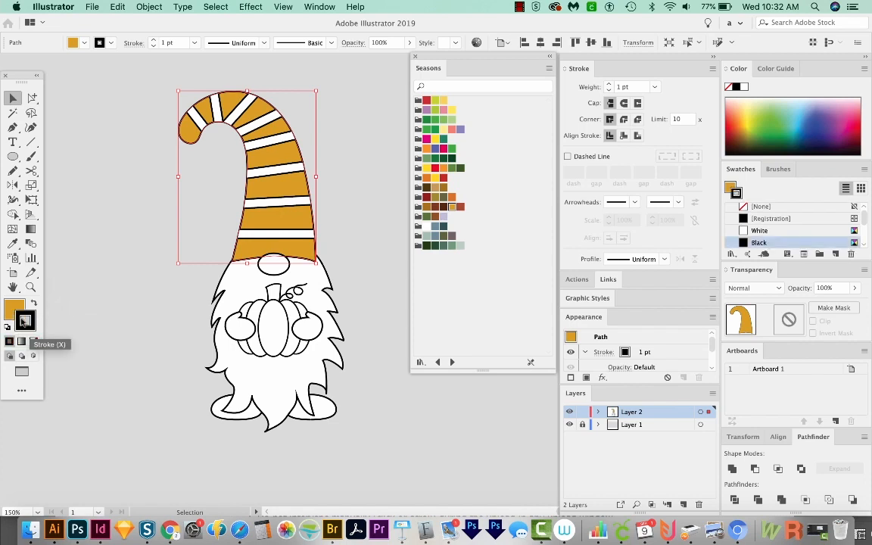
left_click(15, 312)
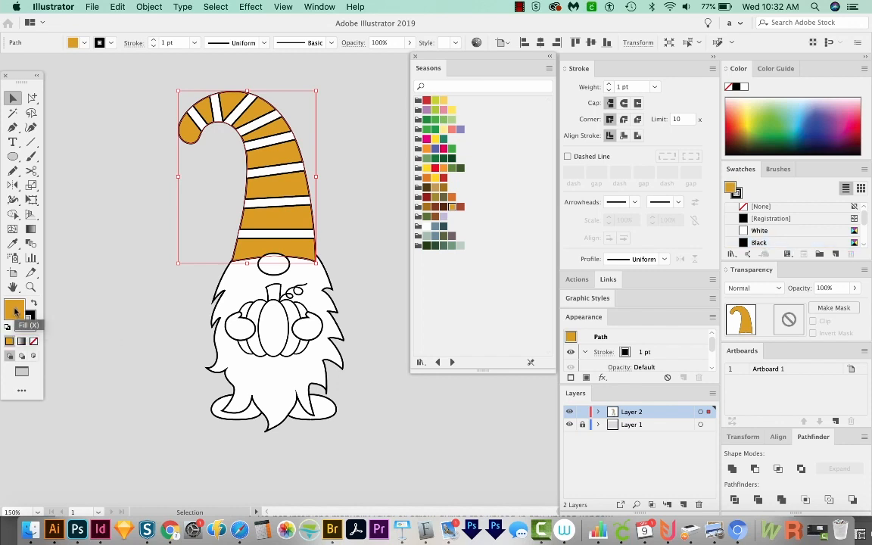
left_click(284, 191)
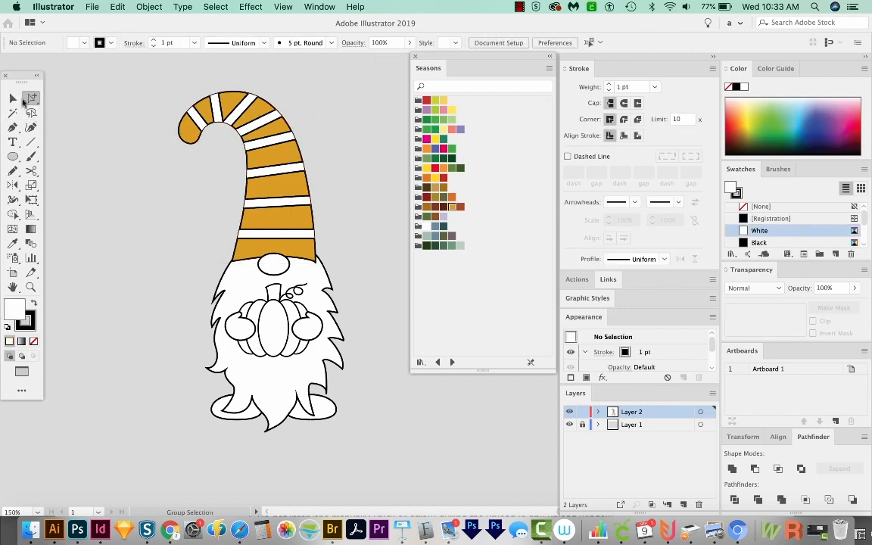
left_click_drag(30, 101, 125, 110)
left_click(198, 123)
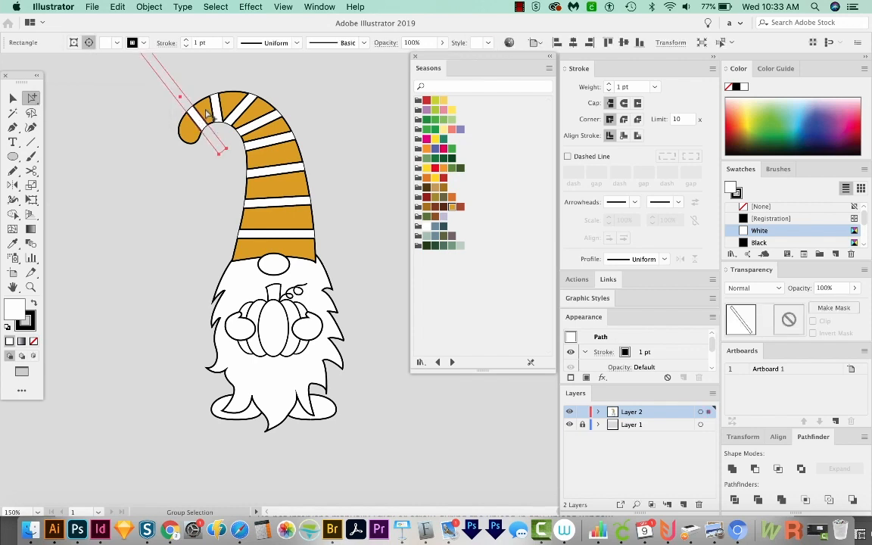
left_click(215, 107, "shift")
left_click(239, 119, "shift")
left_click(248, 134, "shift")
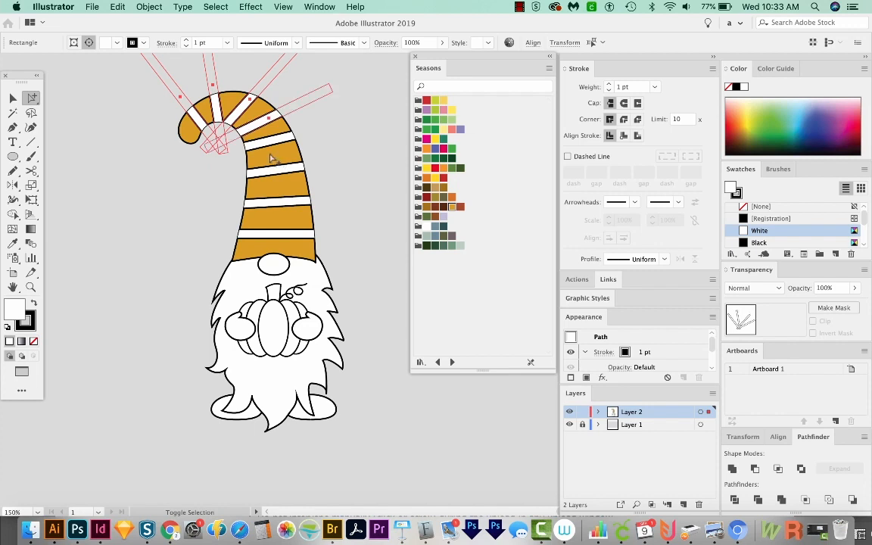
left_click(240, 143, "shift")
left_click(248, 170, "shift")
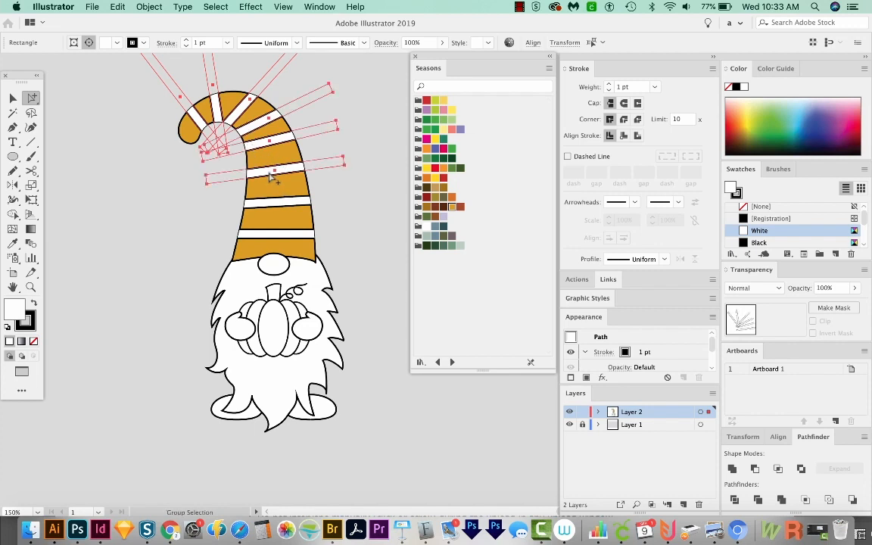
left_click(250, 202, "shift")
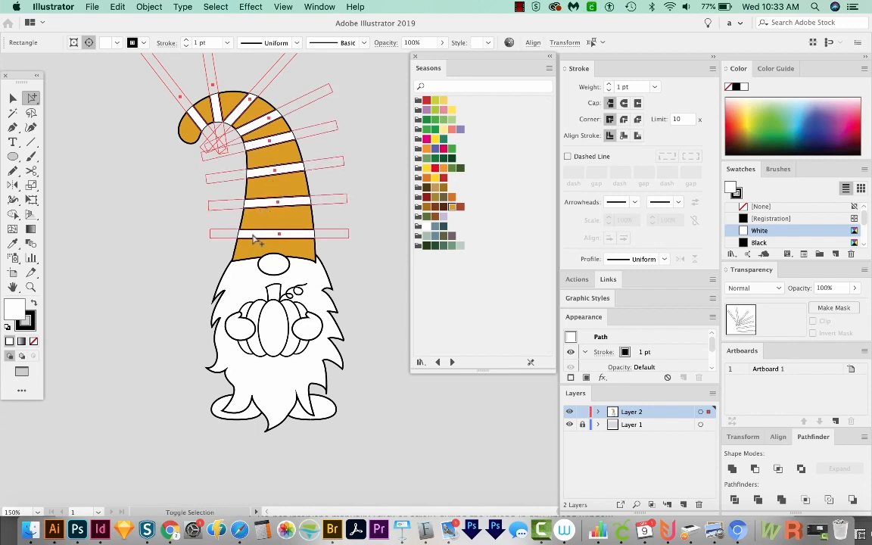
- Trim the hat's clipped stripe group, then give the stripes a black stroke and the reddish-brown Seasons fill
key("v")
left_click(236, 215)
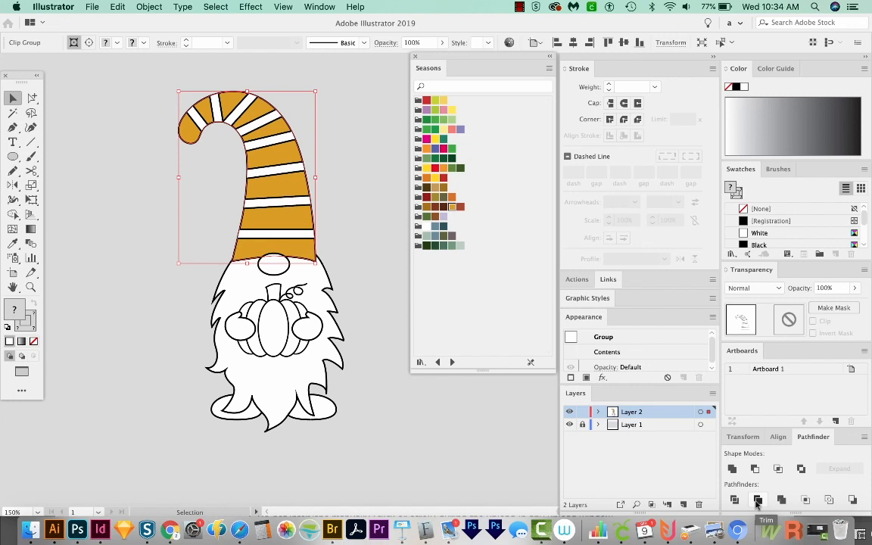
left_click(758, 502)
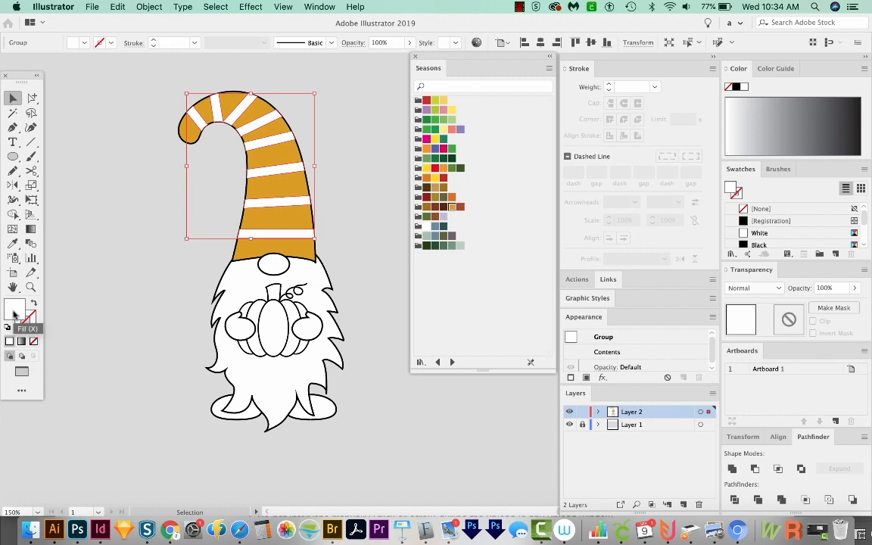
key("d")
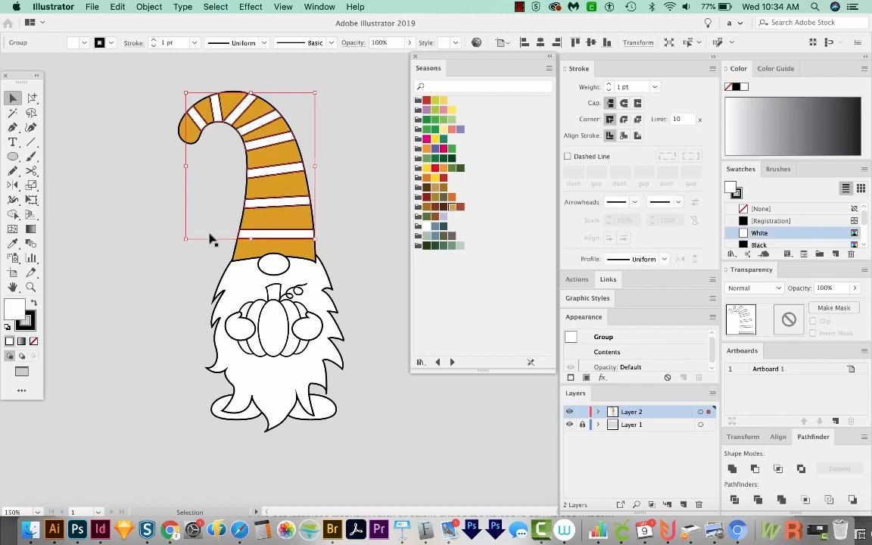
left_click(436, 209)
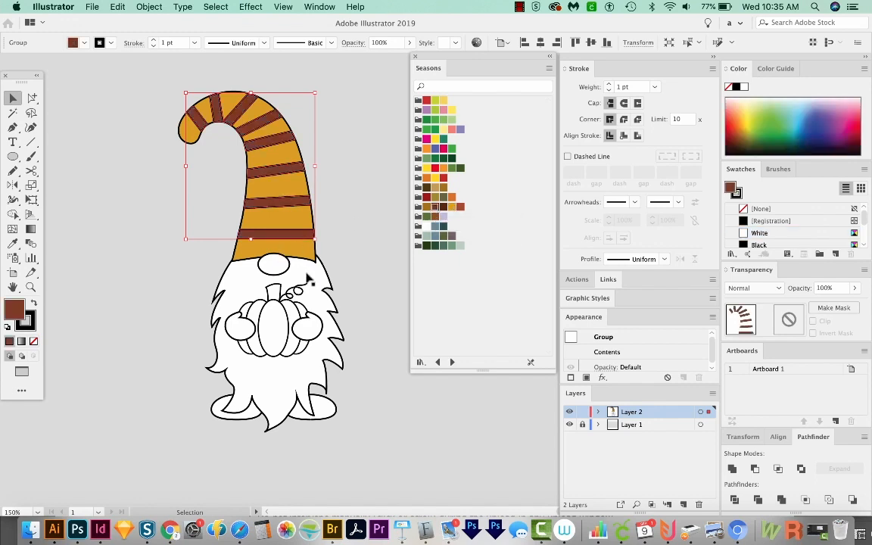
- In outline view, move the hat's lower-right corner point onto the beard's outline and reshape the brim curve beside it
scroll(352, 293, "down", 2)
scroll(352, 293, "down", 2)
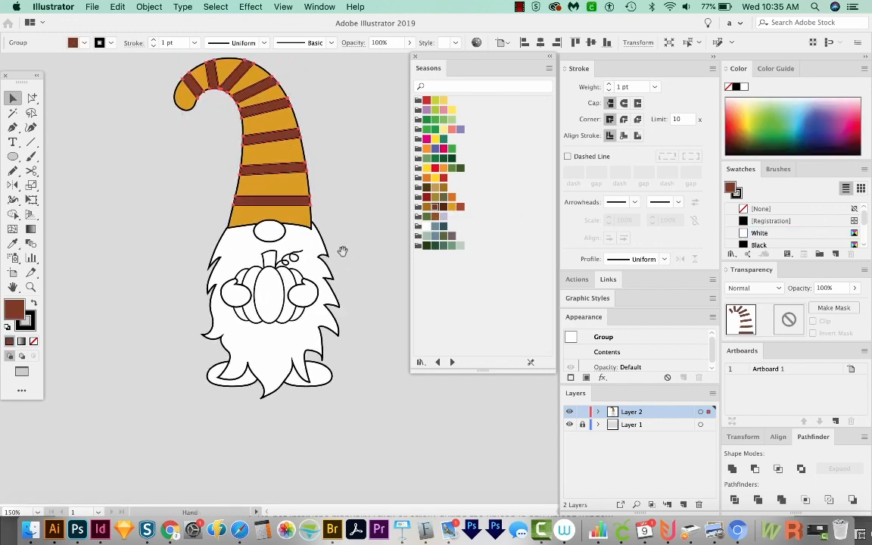
left_click_drag(343, 252, 342, 260)
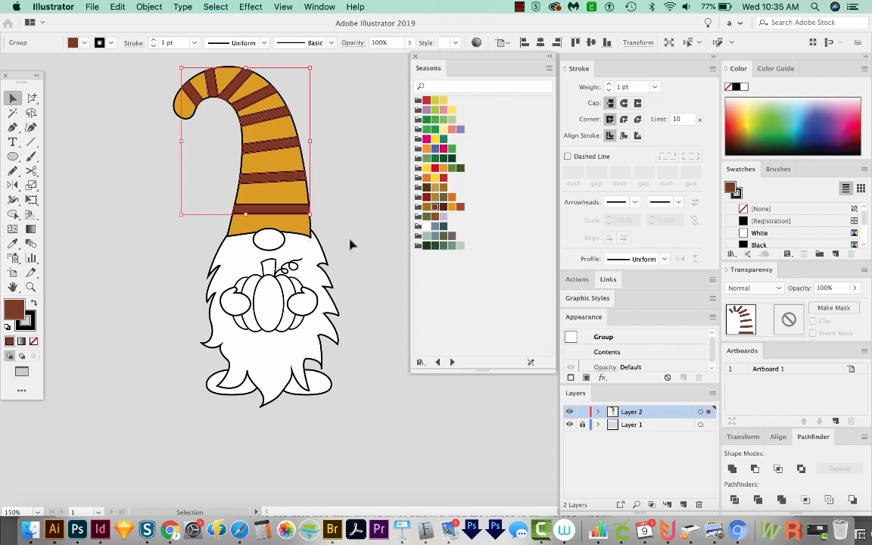
key("z")
left_click_drag(340, 197, 270, 266)
left_click_drag(353, 336, 113, 304)
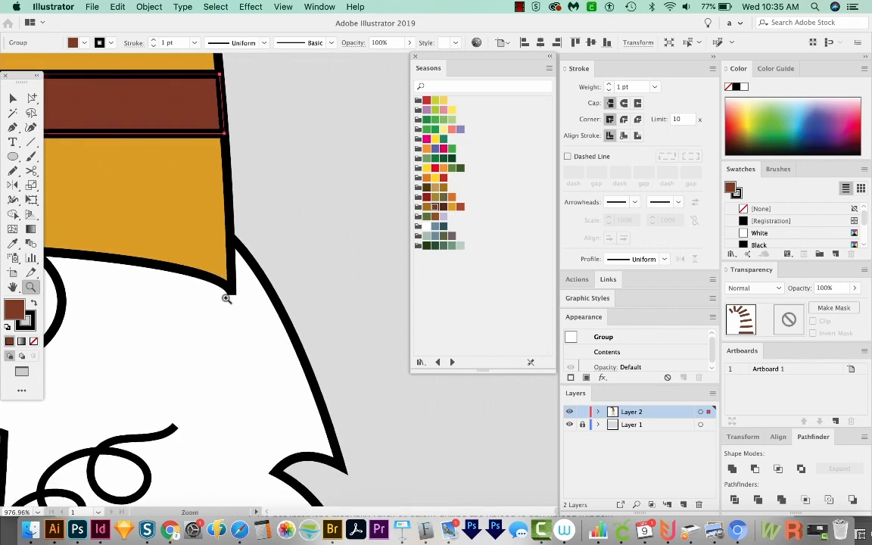
key("super+y")
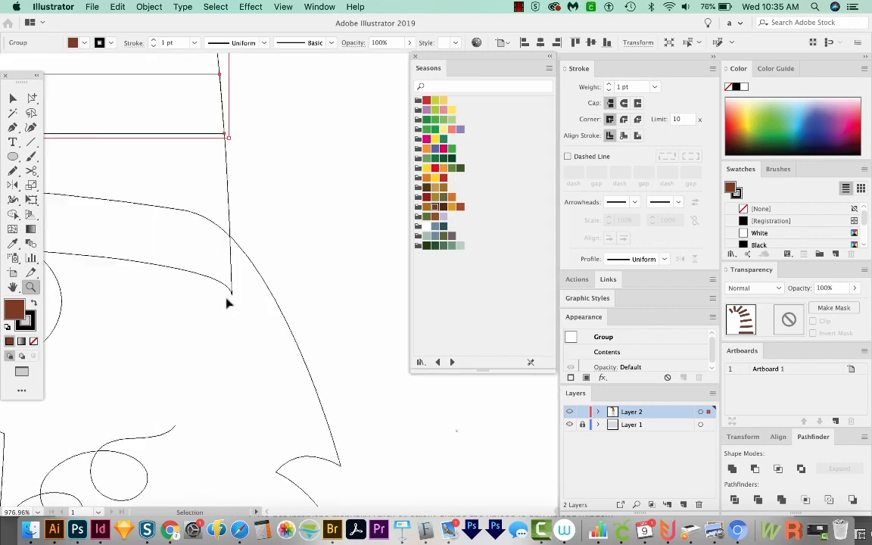
left_click_drag(254, 316, 283, 313)
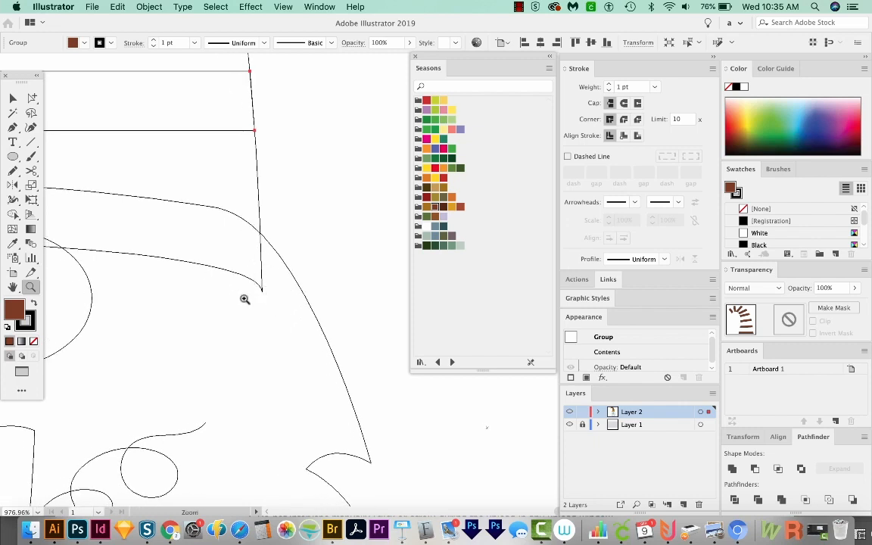
key("a")
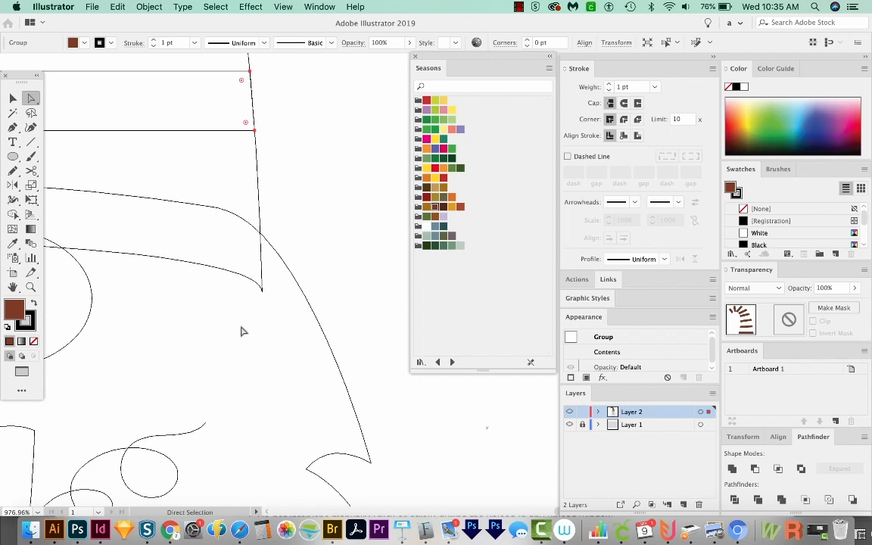
left_click(262, 290)
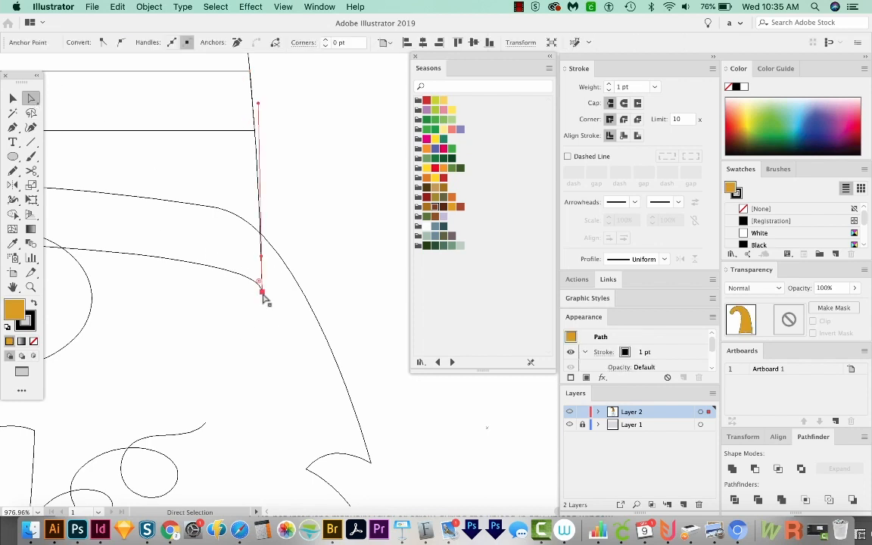
left_click_drag(261, 296, 285, 342)
left_click_drag(285, 299, 120, 336)
scroll(237, 362, "left", 1)
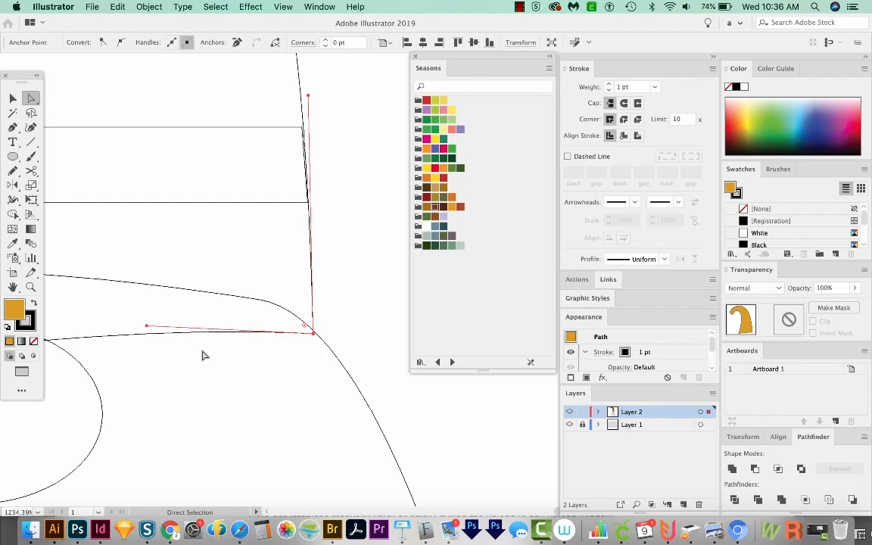
- Move the hat's lower-left corner point up and inward onto the beard's outline
key("super+minus")
key("super+minus")
key("super+minus")
key("super+minus")
key("space")
mouse_move(199, 307)
left_mouse_down()
mouse_move(103, 303)
mouse_move(113, 316)
left_mouse_up()
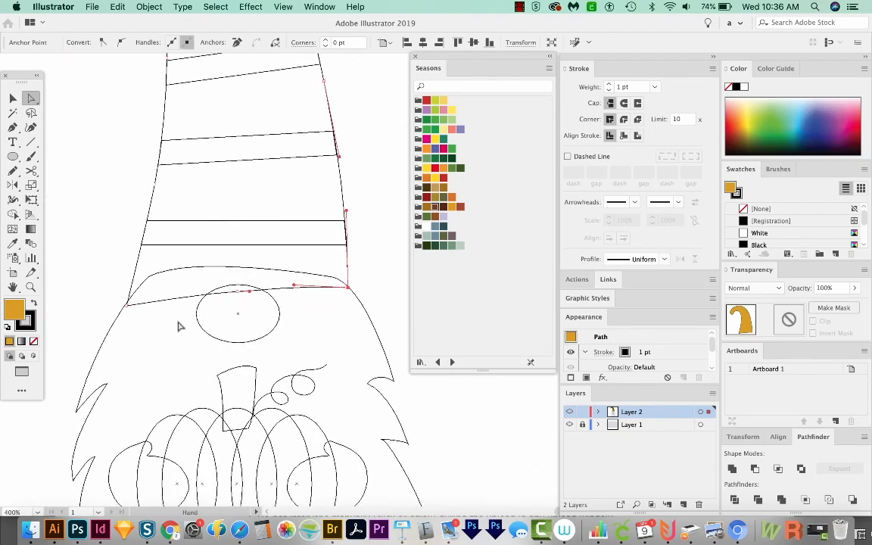
left_click(127, 307)
left_click(136, 309)
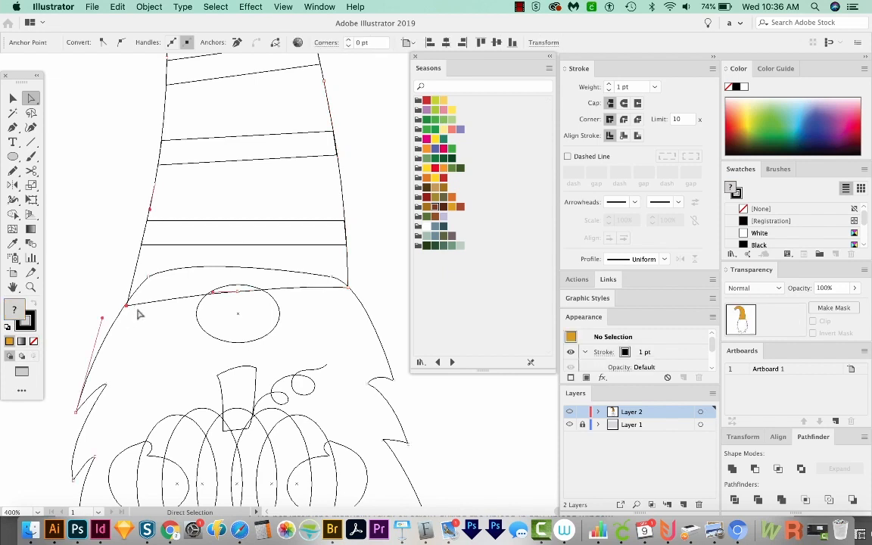
key("z")
left_click_drag(202, 254, 92, 369)
scroll(405, 265, "right", 5)
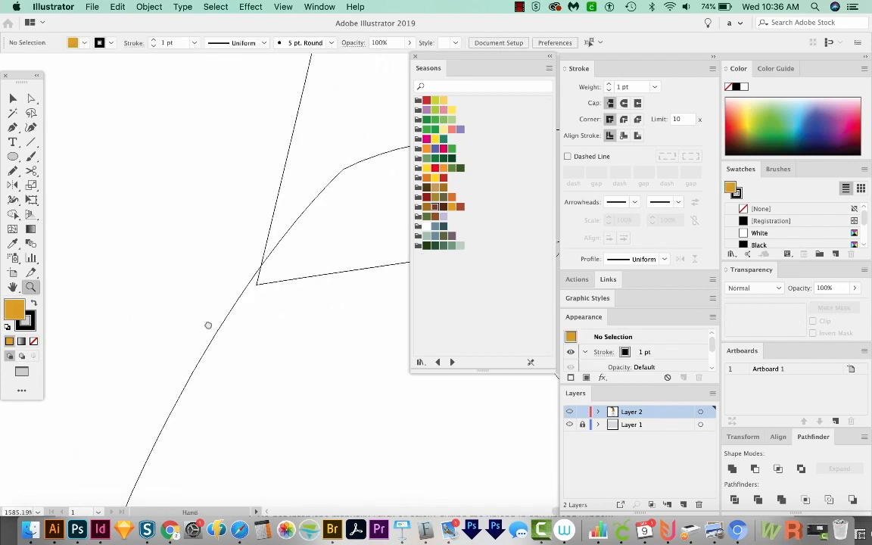
left_click(32, 101)
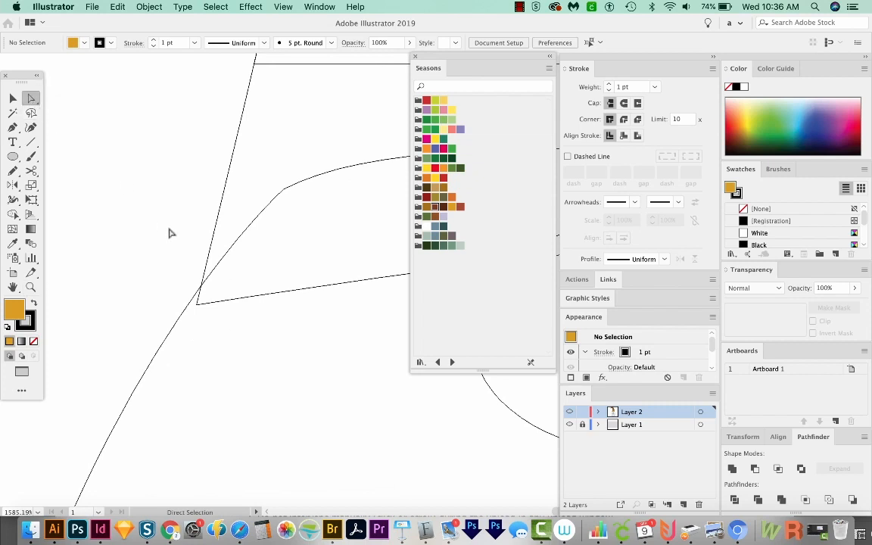
left_click(197, 313)
left_click_drag(198, 304, 262, 212)
left_click_drag(260, 218, 250, 231)
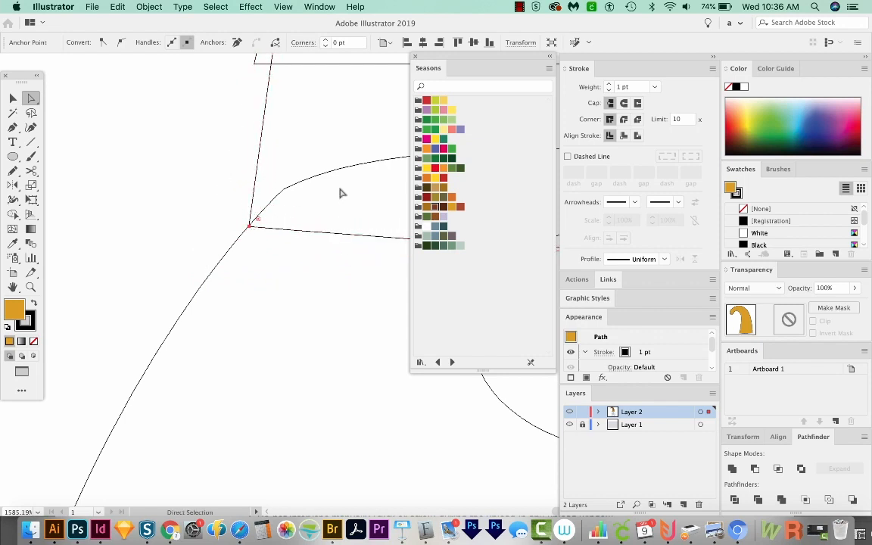
- Flatten the hat's bottom edge by raising its middle anchor point so the brim runs nearly straight across the top of the nose
key("super+minus")
key("super+minus")
key("super+minus")
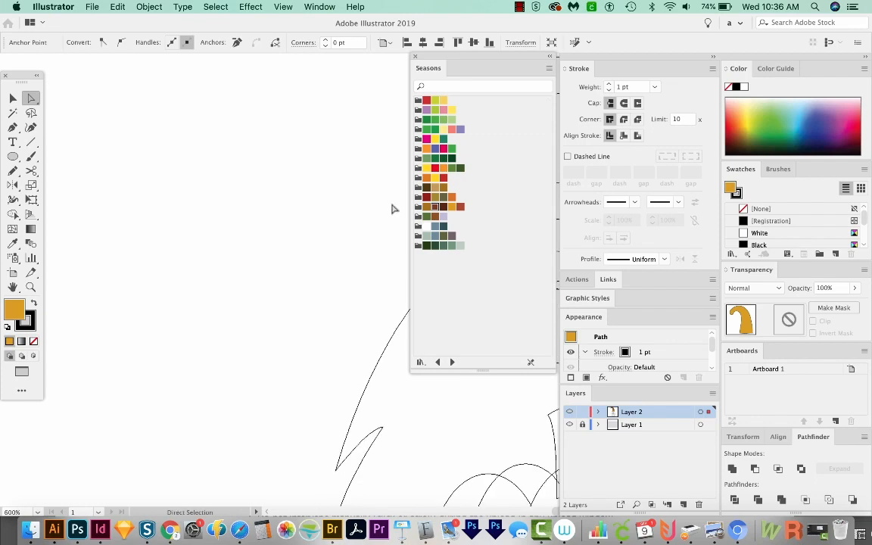
left_click_drag(356, 310, 39, 269)
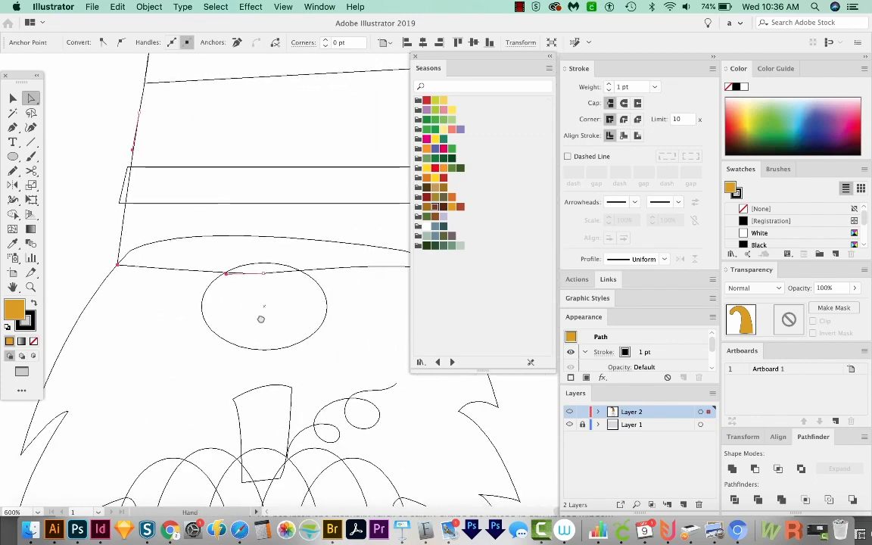
left_click_drag(277, 319, 181, 321)
left_click_drag(165, 283, 171, 275)
left_click_drag(195, 335, 321, 419)
left_click_drag(241, 403, 155, 433)
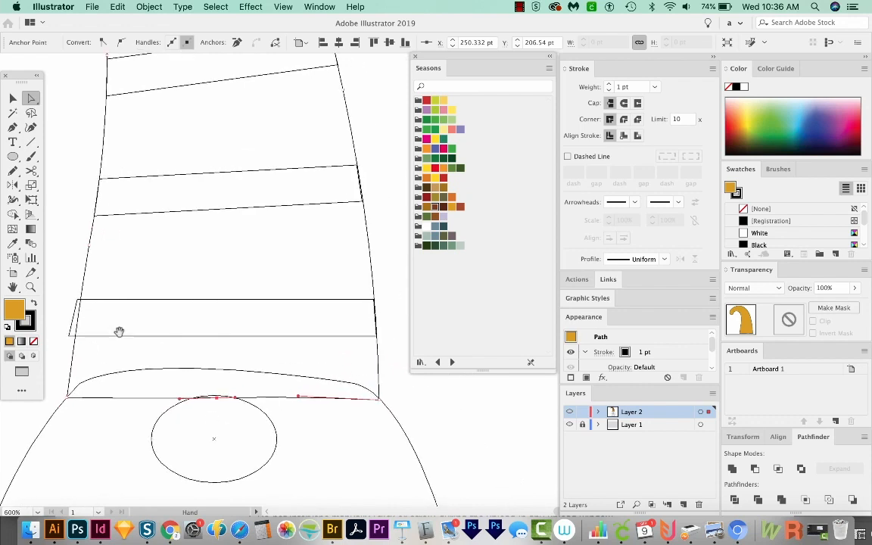
- Move both left corner points of the lowest hat stripe onto the hat's reshaped edge, then return to the full-colour view
left_click(79, 301)
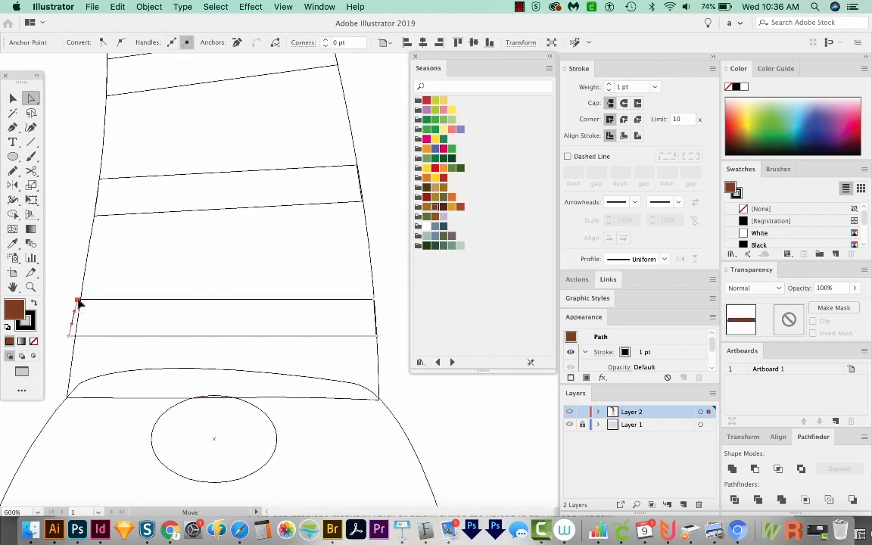
left_click(73, 336)
left_click_drag(73, 337, 75, 336)
left_click_drag(168, 409, 171, 387)
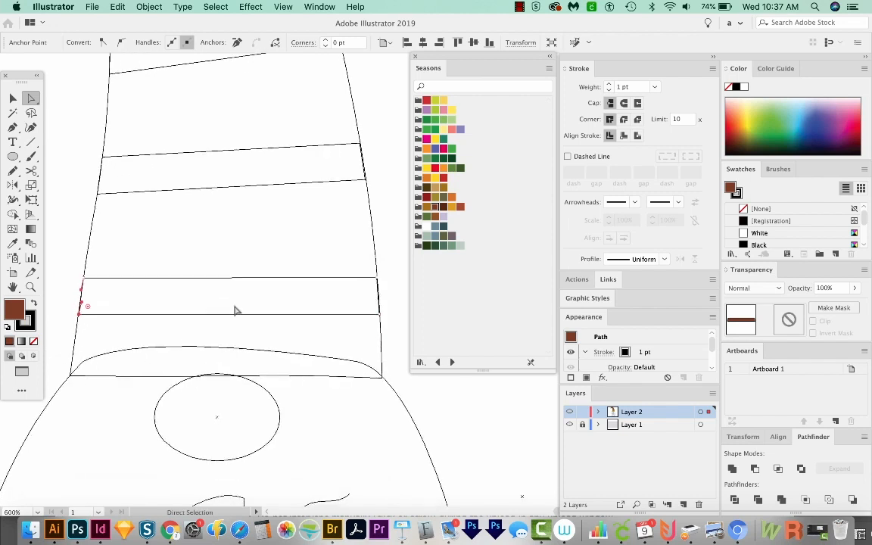
key("ctrl+y")
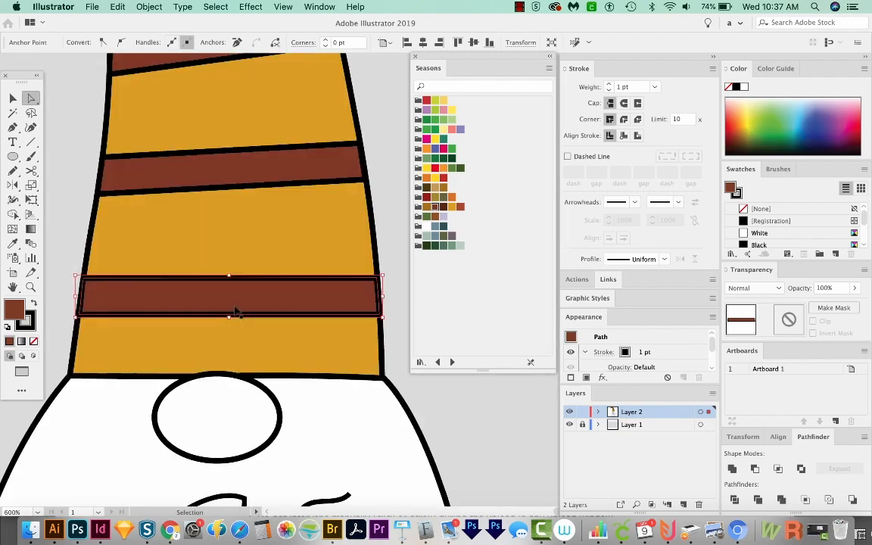
- Select the gnome's nose and both hands and fill them with a light peach tint picked from the orange Seasons swatch
key("ctrl+minus")
key("ctrl+minus")
key("ctrl+minus")
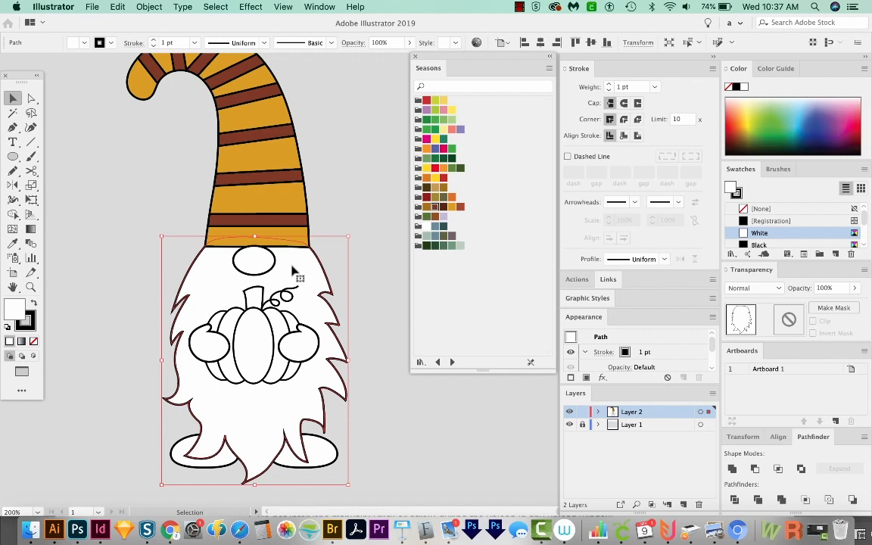
key("ctrl+shift+a")
left_click(265, 265)
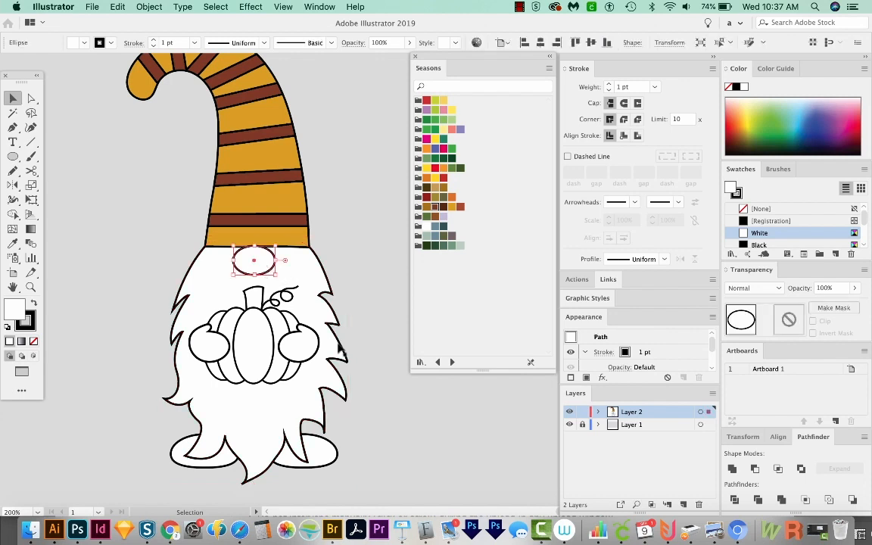
left_click(296, 346, "shift")
left_click(203, 342, "shift")
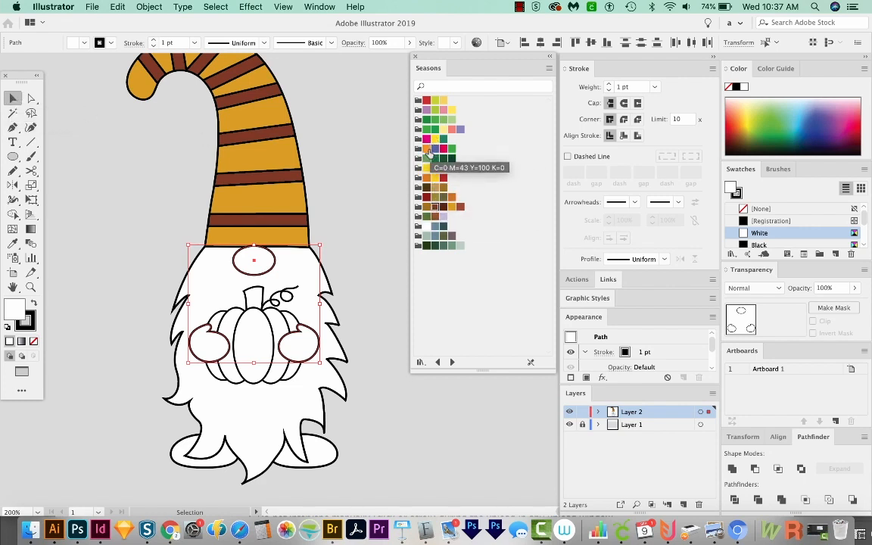
left_click(427, 149)
double_click(14, 307)
left_click_drag(547, 155, 543, 155)
left_click(813, 158)
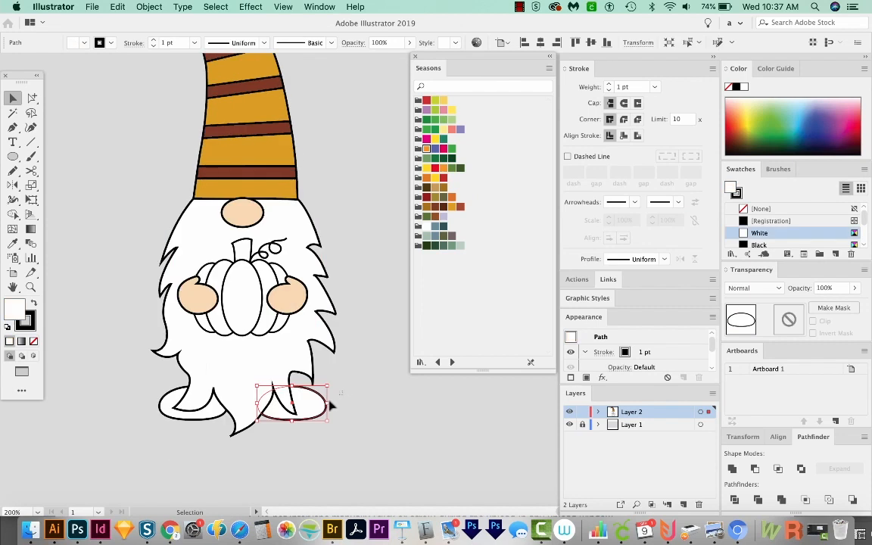
- Fill both of the gnome's feet with the dark brown swatch from the Seasons library
left_click_drag(149, 382, 214, 419)
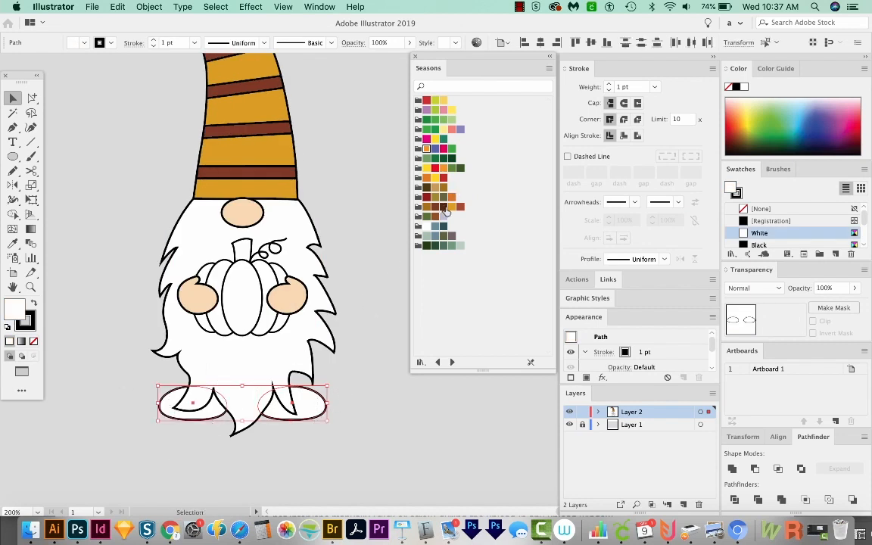
left_click(445, 211)
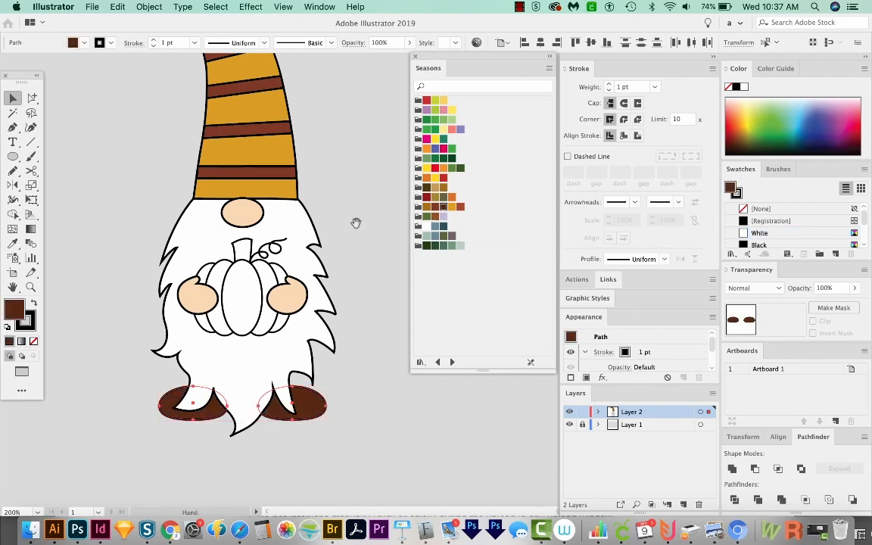
scroll(356, 224, "up", 2)
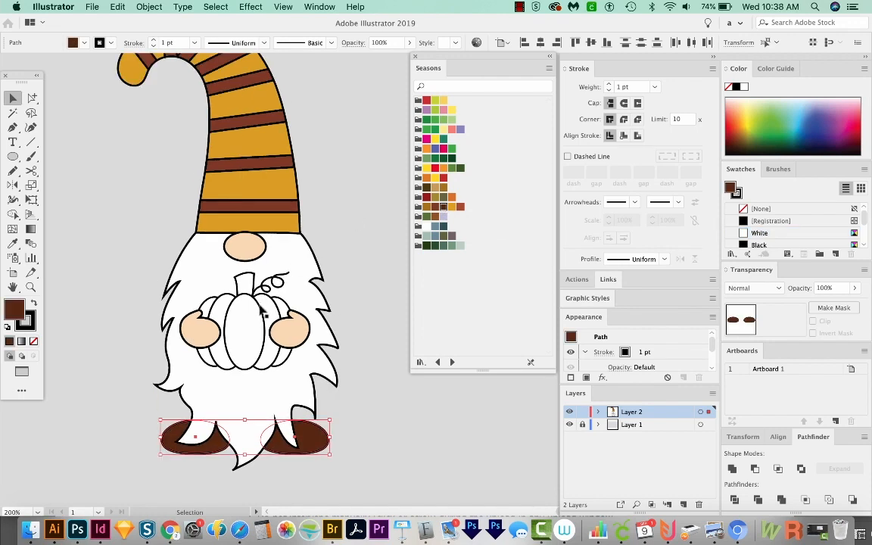
- Select the five pumpkin segments inside the pumpkin group and fill them with the bright orange swatch from the Seasons library
key("super+shift+a")
left_click(260, 309)
key("space")
left_click_drag(284, 334, 282, 318)
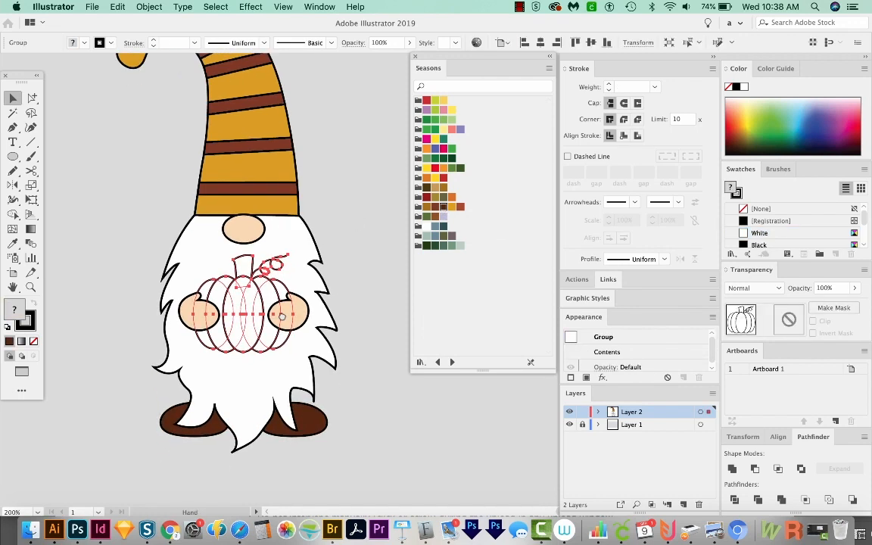
left_click(32, 99)
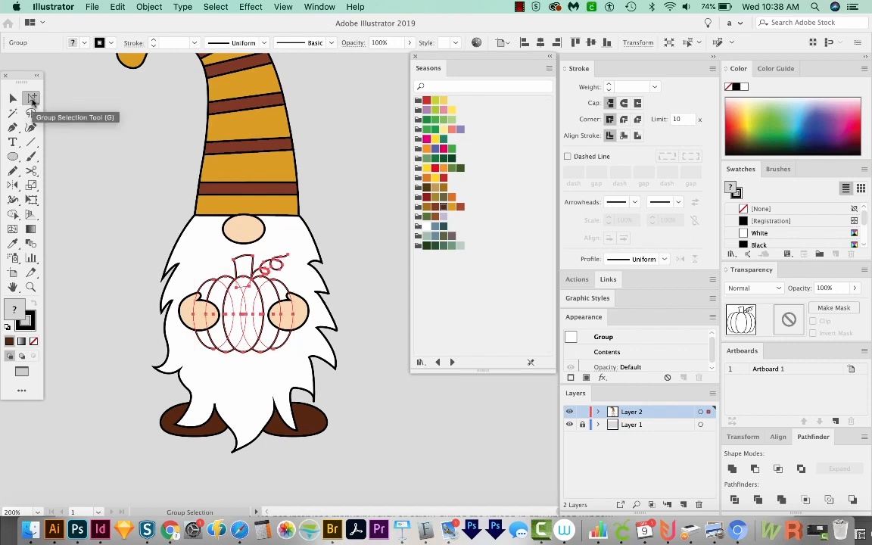
key("super+shift+a")
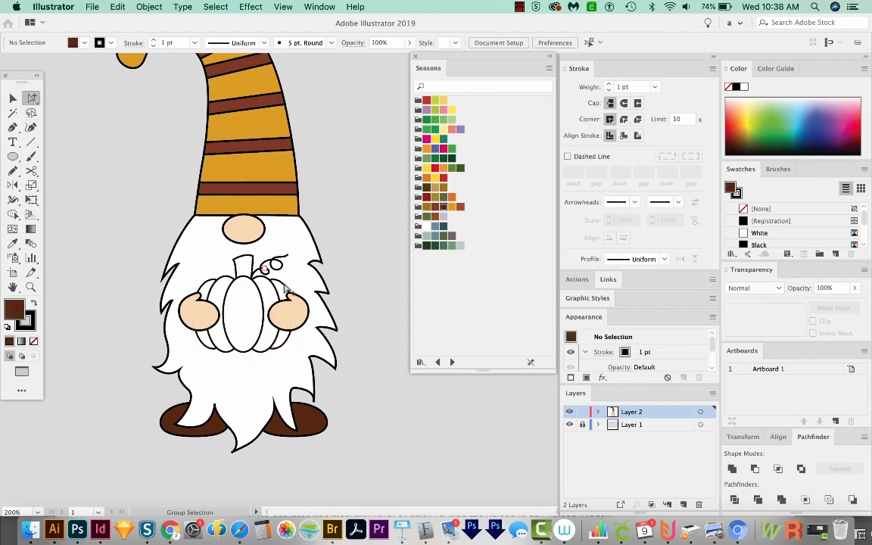
left_click(243, 312)
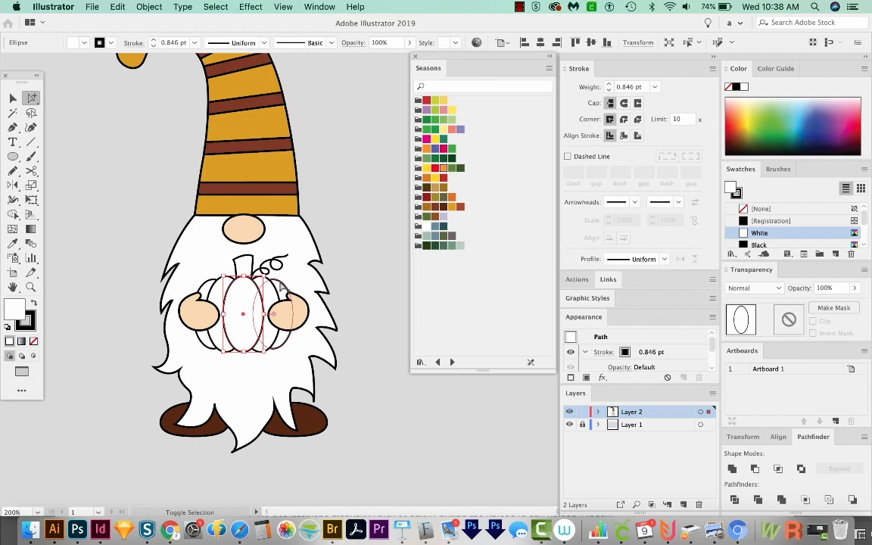
left_click(274, 295, "shift")
left_click(262, 285, "shift")
left_click(227, 287, "shift")
left_click(195, 288, "shift")
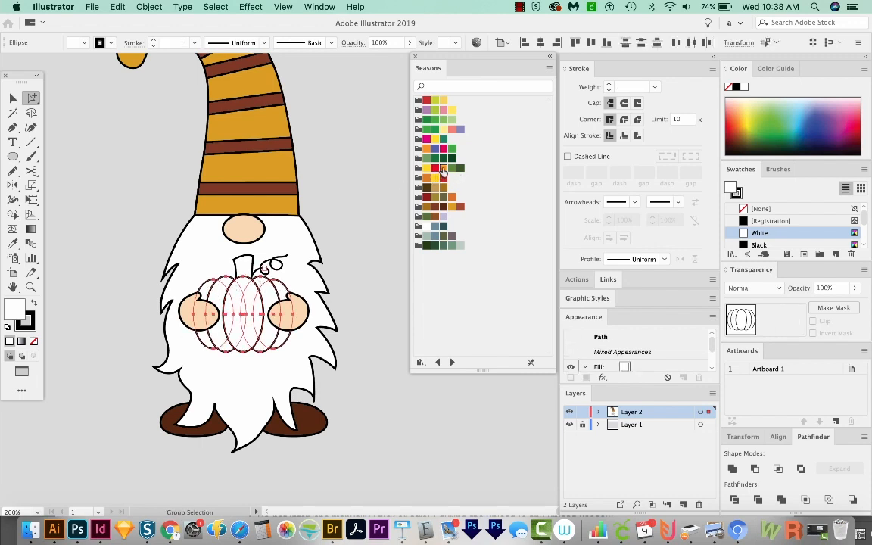
left_click(443, 172)
scroll(325, 258, "left", 1)
key("super+shift+a")
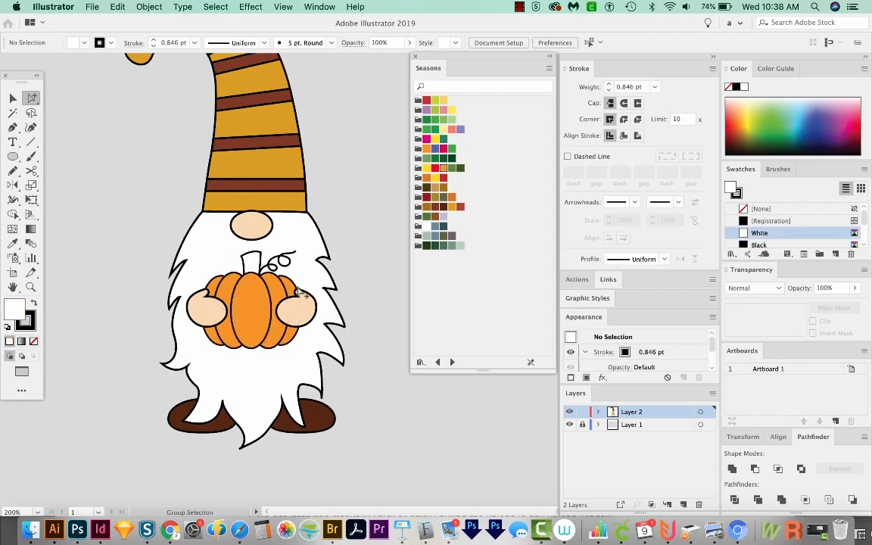
- Fill the pumpkin's stem with the medium green Seasons swatch and apply the same green to the curly vine's stroke
left_click(248, 256)
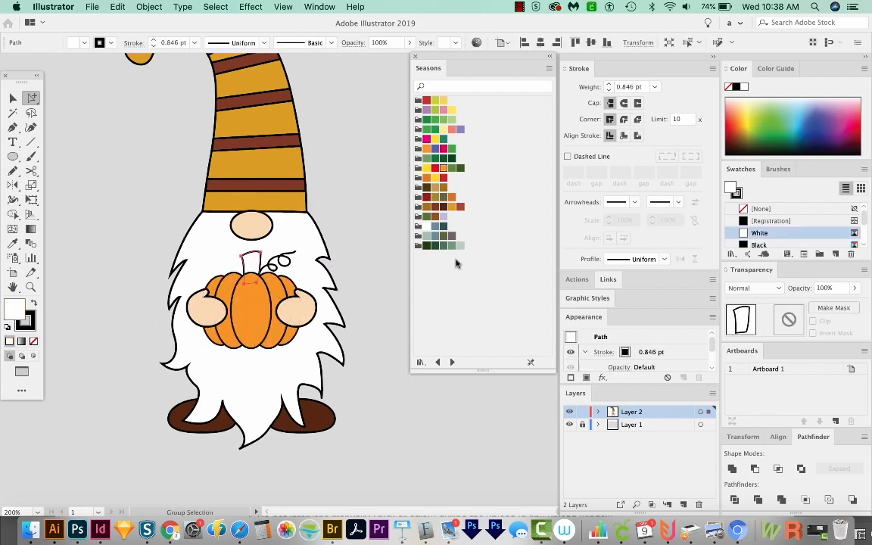
left_click(451, 168)
left_click(284, 260)
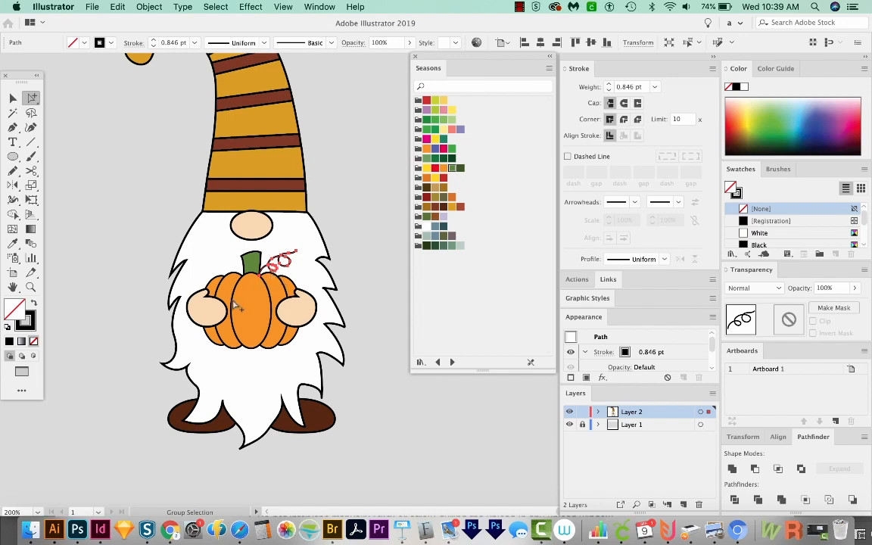
key("x")
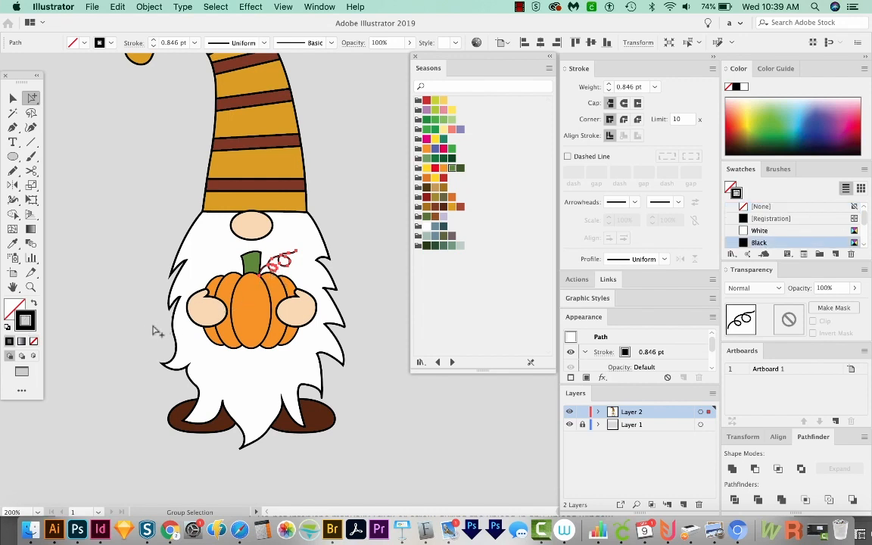
left_click(453, 168)
left_click(368, 352)
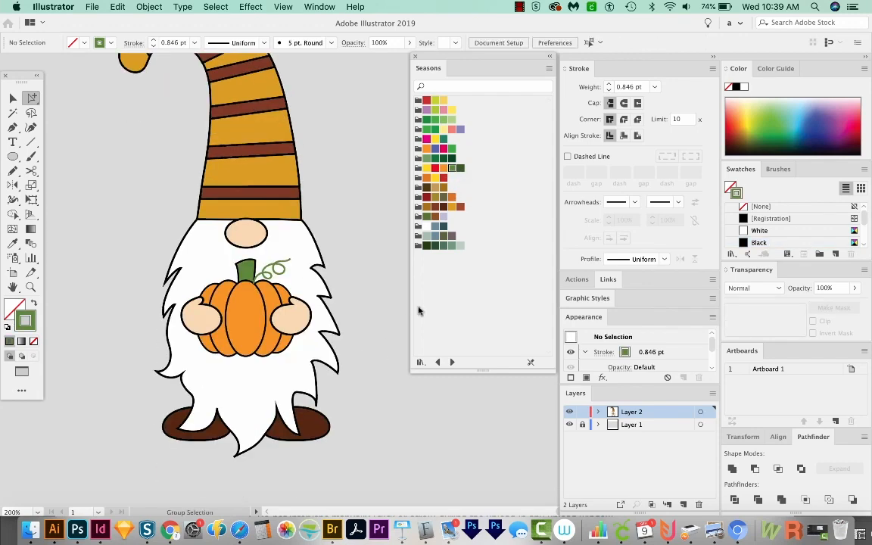
- Select all of the gnome artwork except the curly vine and set its stroke to none
key("super+minus")
key("super+a")
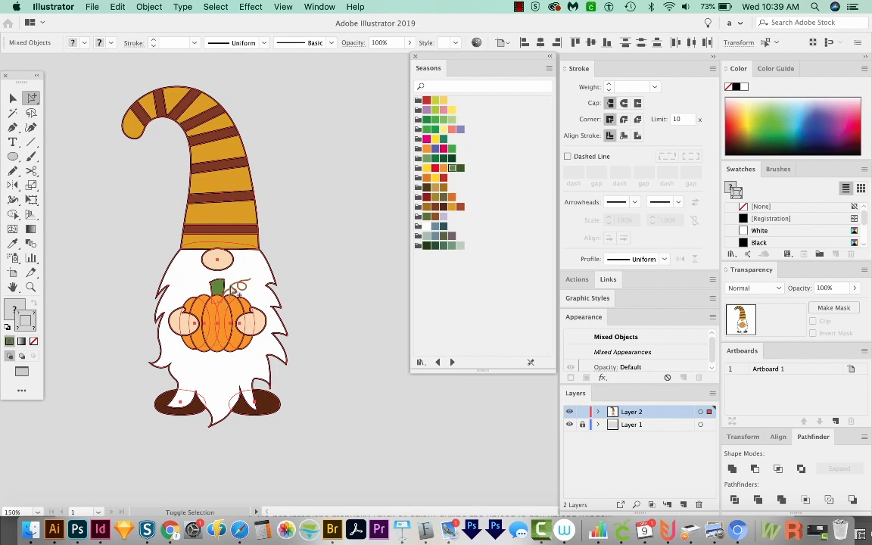
left_click(239, 287, "shift")
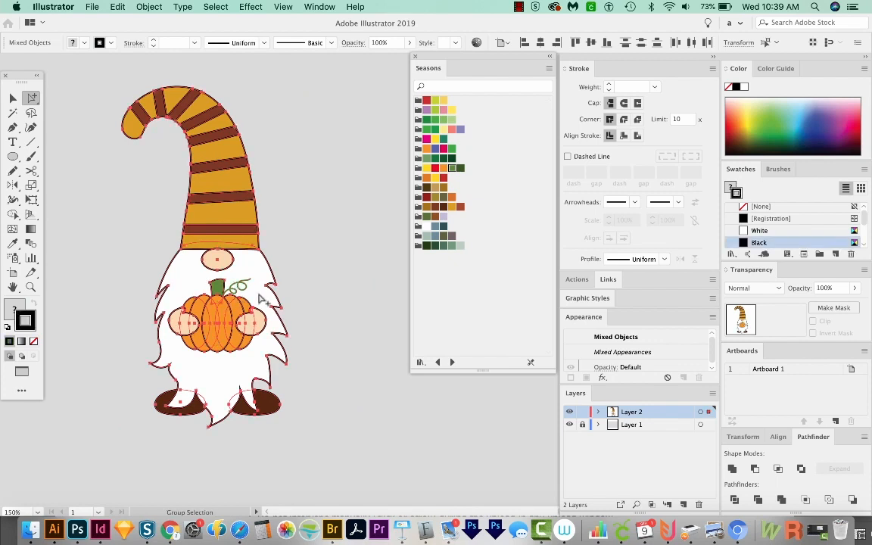
left_click(238, 286, "shift")
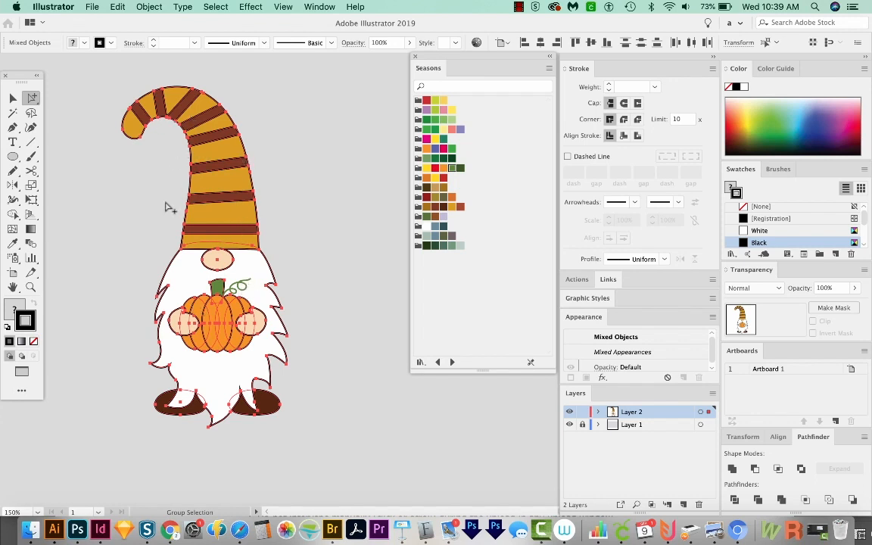
left_click(34, 343)
left_click(361, 310)
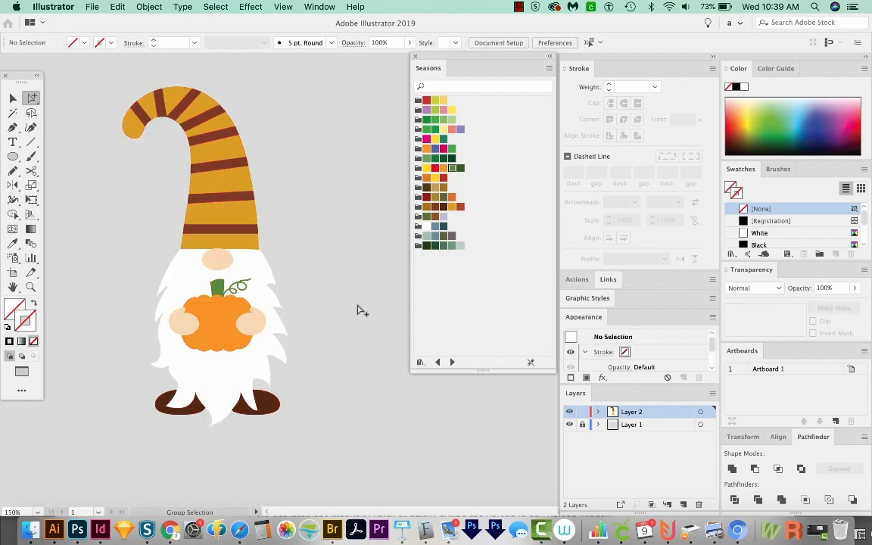
- Select all pumpkin segments by their shared orange fill and give them a white 2 pt stroke
key("space")
left_click_drag(283, 397, 290, 387)
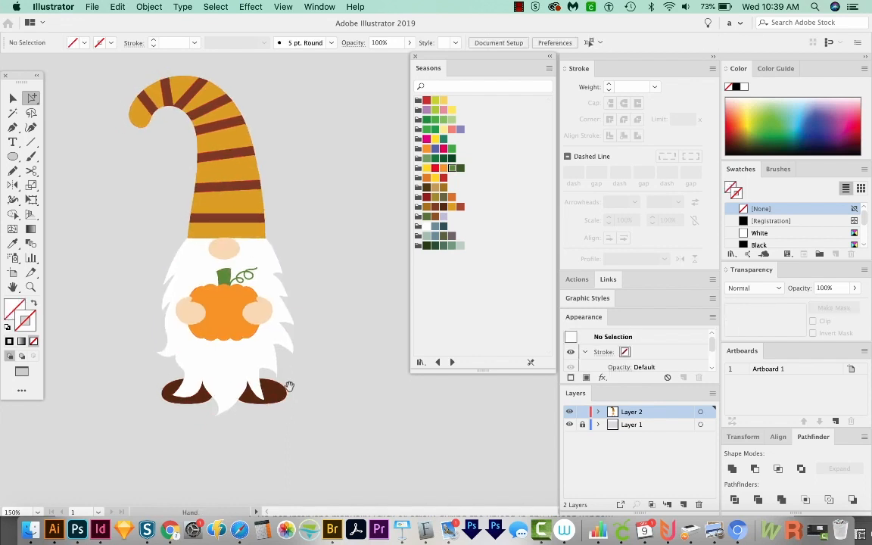
left_click(224, 310)
left_click(366, 275)
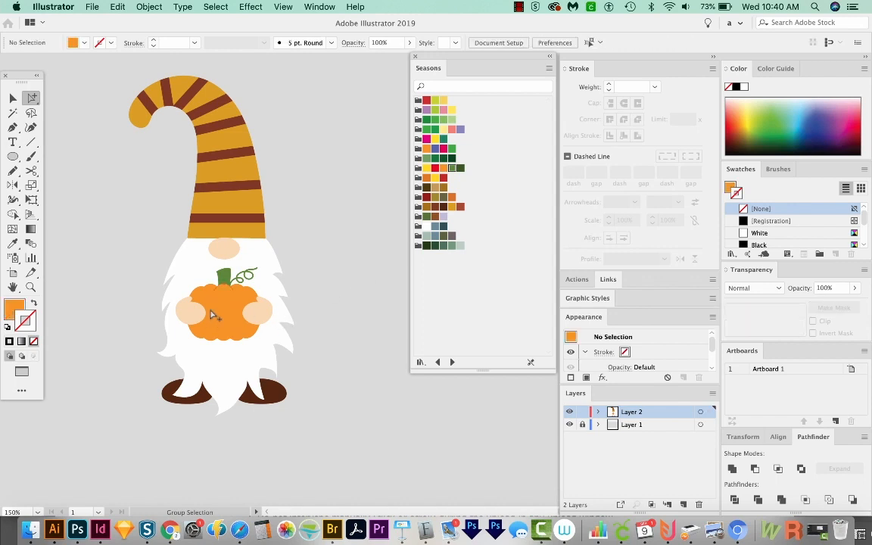
left_click(224, 303)
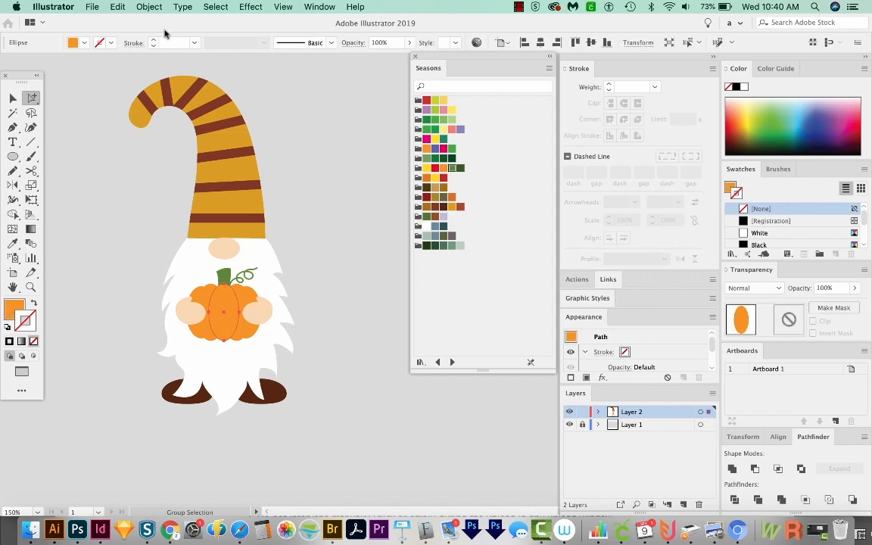
left_click(212, 6)
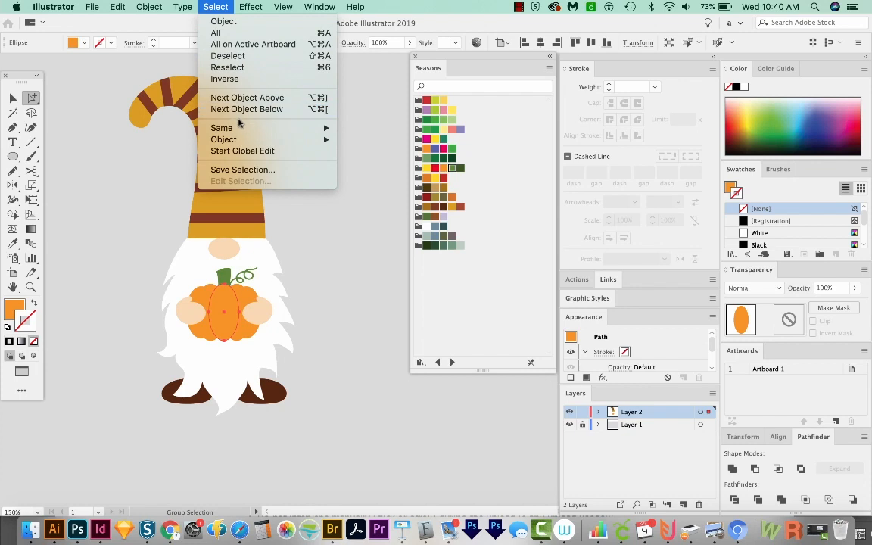
mouse_move(322, 128)
left_click(390, 174)
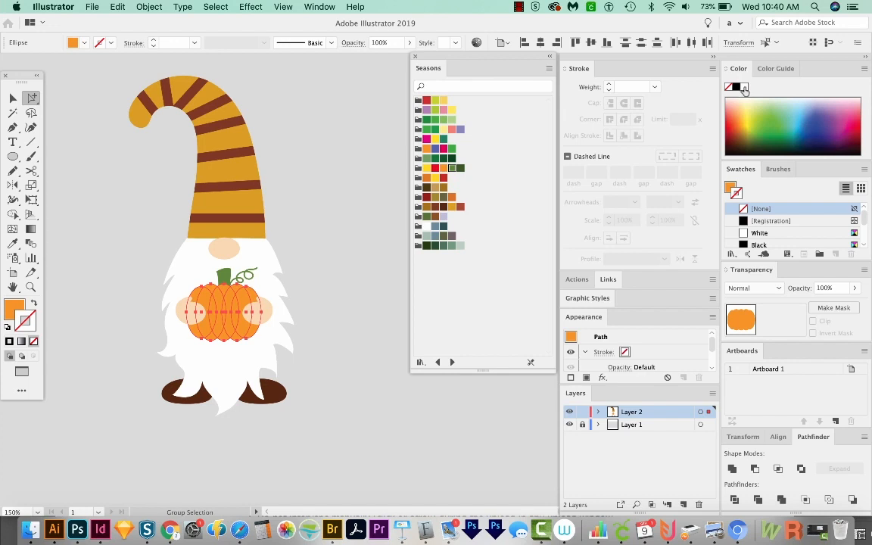
left_click(745, 87)
left_click(610, 87)
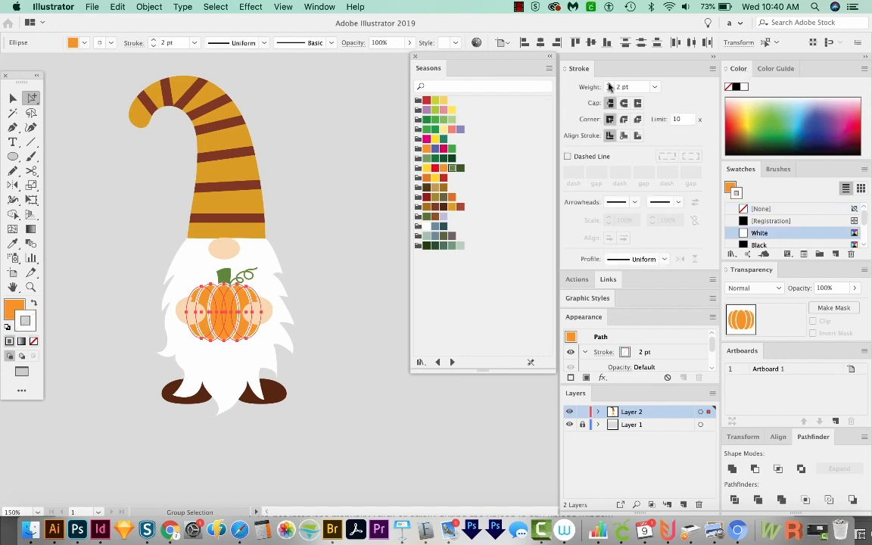
left_click(340, 314)
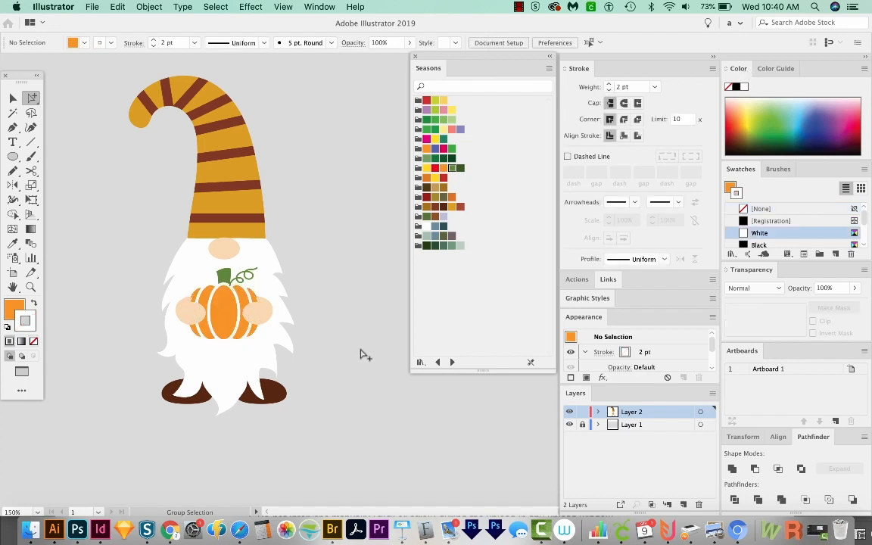
- Sharpen the beard tip just above the right foot by redirecting one anchor handle inward and collapsing the other onto the anchor
scroll(303, 362, "down", 1)
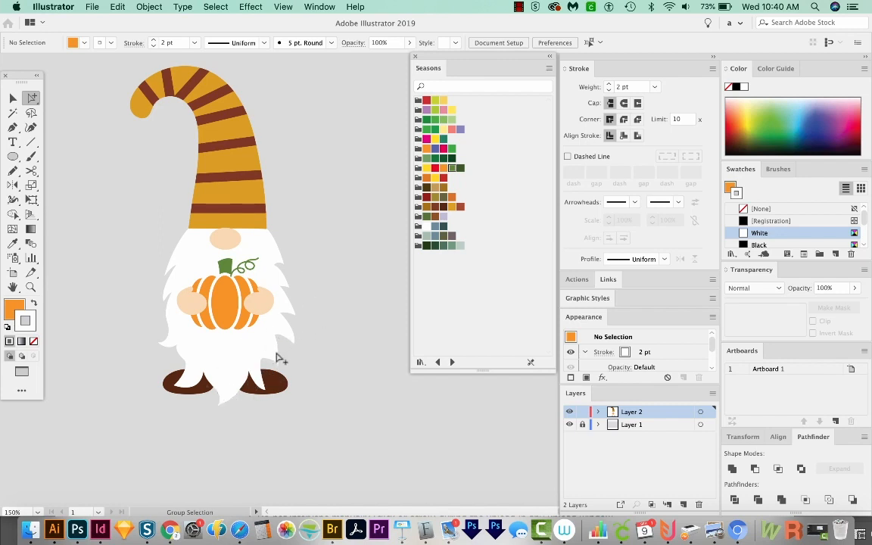
key("z")
left_click_drag(316, 314, 205, 408)
key("space")
left_click_drag(222, 324, 111, 343)
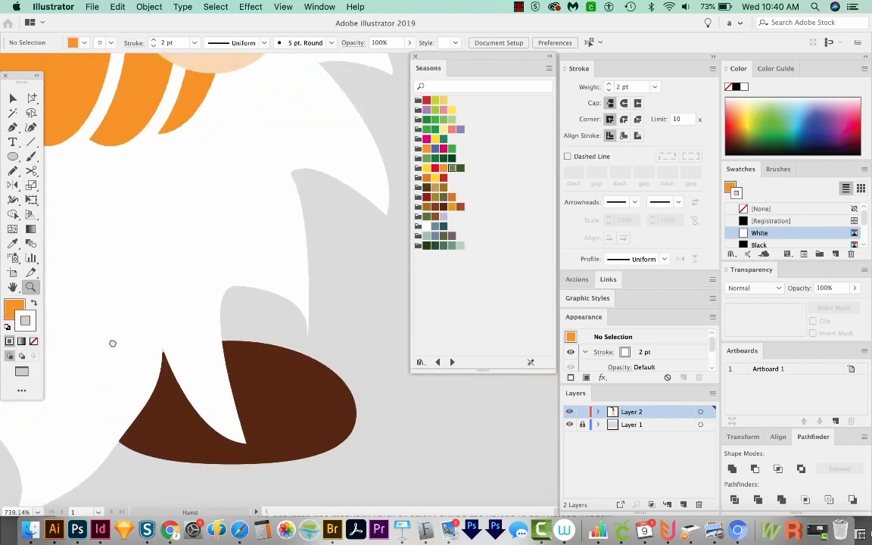
key("a")
left_click(288, 313)
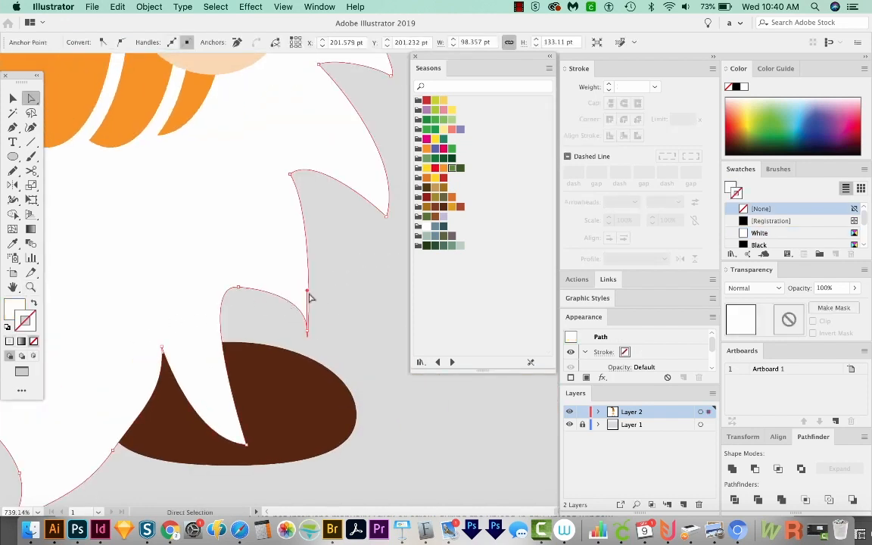
left_click(307, 335)
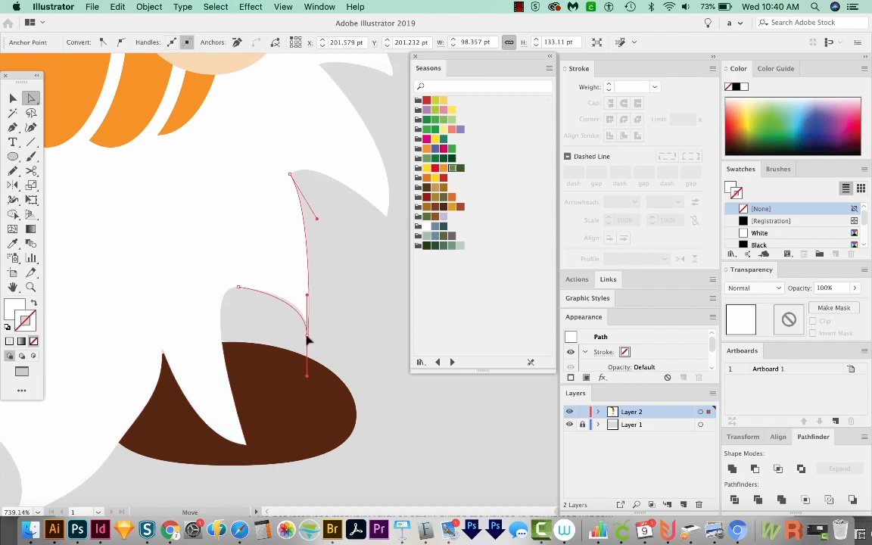
left_click(306, 298)
left_click_drag(307, 296, 262, 282)
left_click_drag(331, 371, 306, 338)
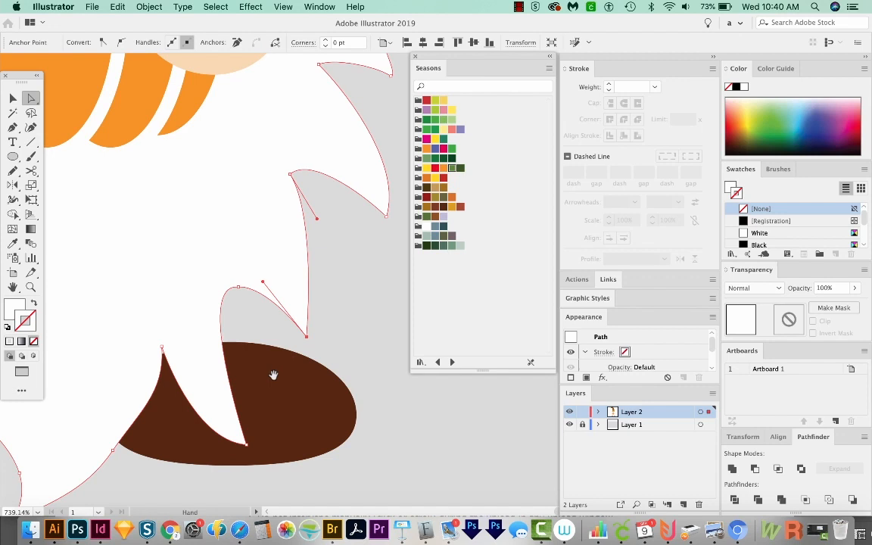
- Reposition the anchor points of the beard's central tip, the notch beside it and the tuft over the right foot
left_click_drag(275, 371, 318, 337)
left_click_drag(160, 414, 173, 412)
left_click_drag(206, 307, 191, 326)
left_click_drag(290, 407, 309, 392)
left_click_drag(48, 487, 65, 487)
left_click_drag(106, 464, 102, 463)
left_click_drag(64, 434, 59, 427)
left_click_drag(127, 441, 313, 413)
- Redraw the left edge of the beard's central tip with the Pencil tool and check the tip's anchor point
key("n")
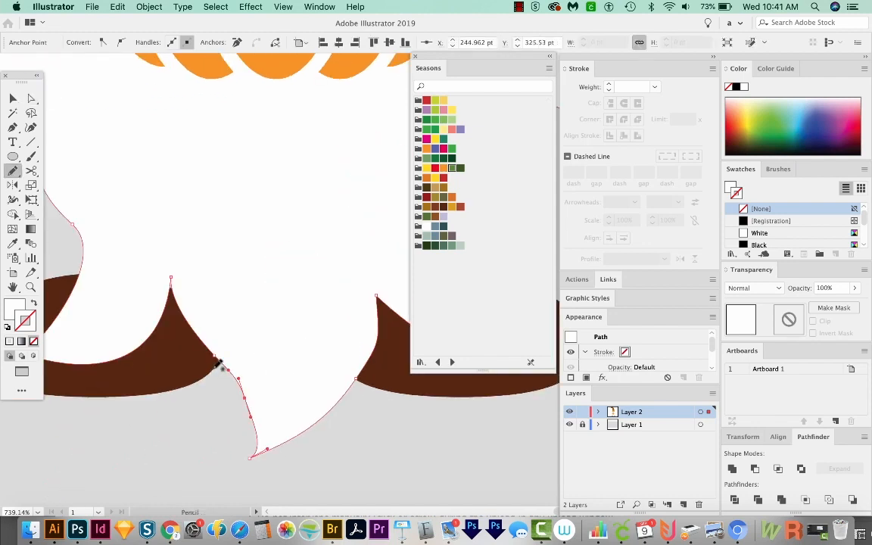
mouse_move(210, 348)
left_mouse_down()
mouse_move(271, 433)
mouse_move(263, 433)
left_mouse_up()
key("a")
left_click(271, 437)
left_click(250, 458)
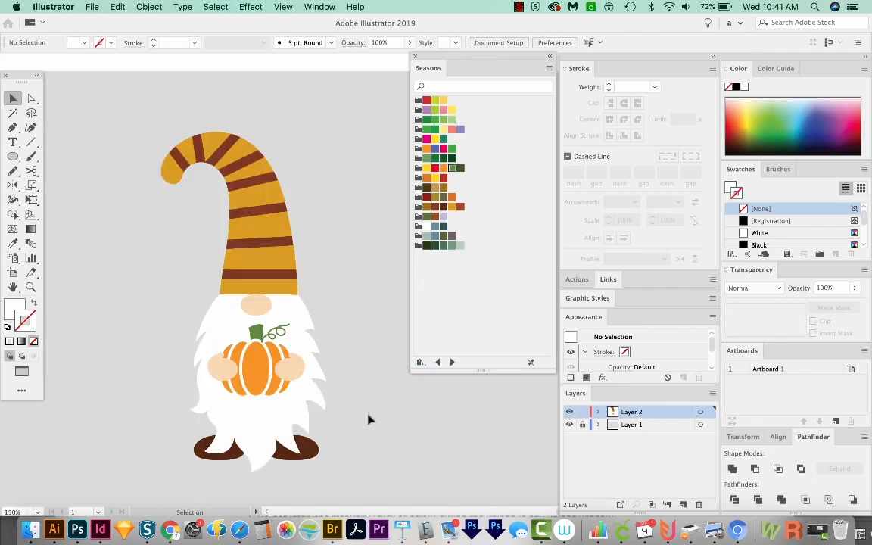